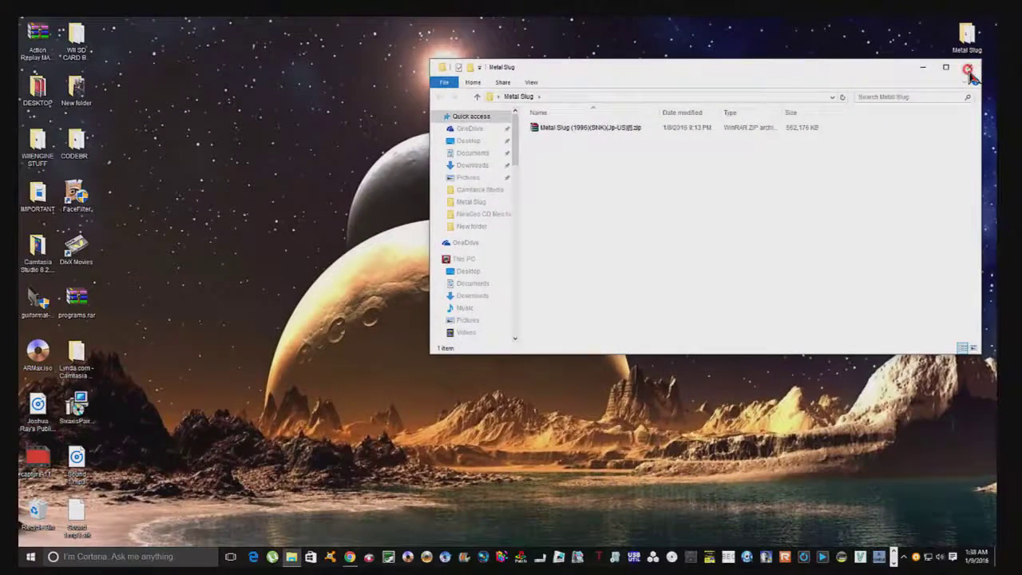
Close the Metal Slug folder, switch to Chrome and save NeoCD-Wii-0.5.zip from the WiiBrew NeoCD-Wii page to the desktop
{"action": "left_click", "coordinate": [969, 72]}
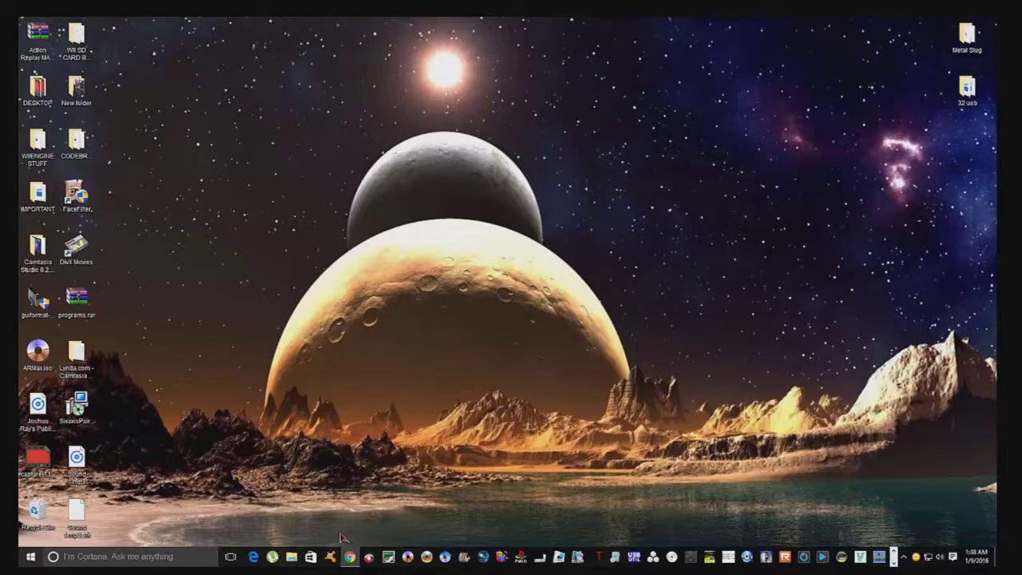
{"action": "left_click", "coordinate": [349, 557]}
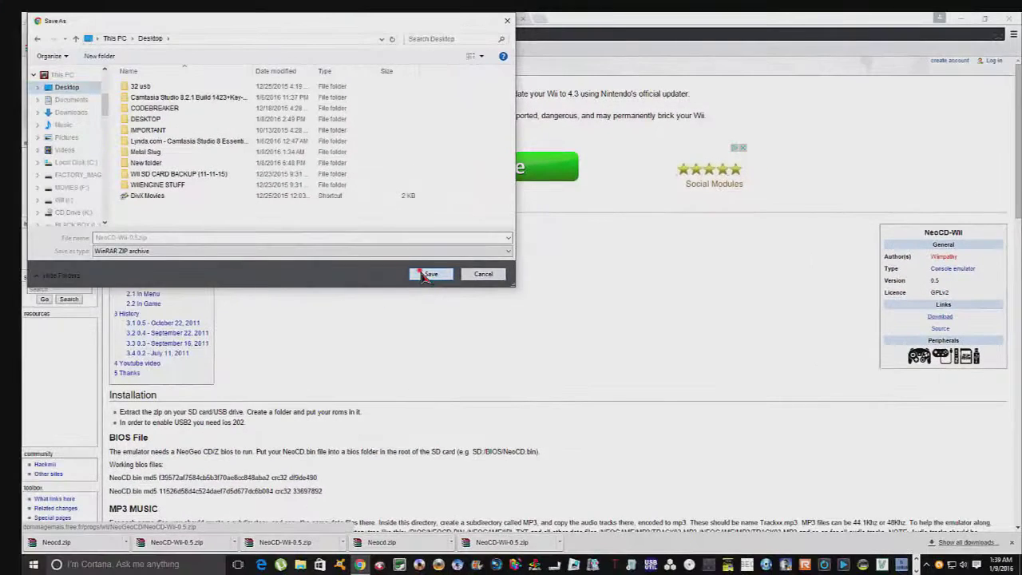
{"action": "left_click", "coordinate": [243, 269]}
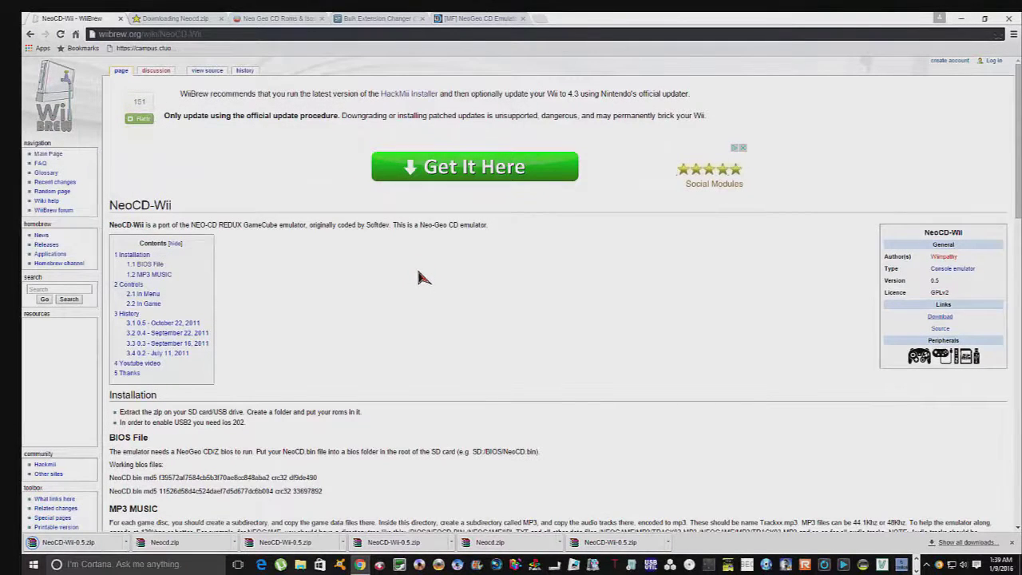
{"action": "left_click", "coordinate": [961, 19]}
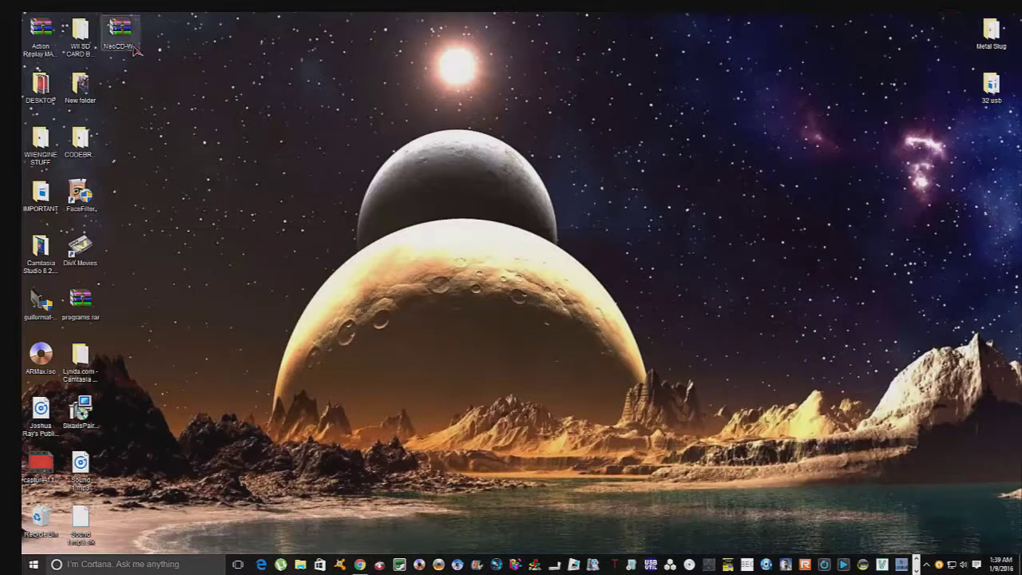
Extract NeoCD-Wii-0.5.zip into its own NeoCD-Wii-0.5 folder, keeping the archive and folder together in a free area of the desktop
{"action": "left_click_drag", "start_coordinate": [128, 44], "coordinate": [721, 48]}
{"action": "right_click", "coordinate": [721, 47]}
{"action": "left_click", "coordinate": [755, 80]}
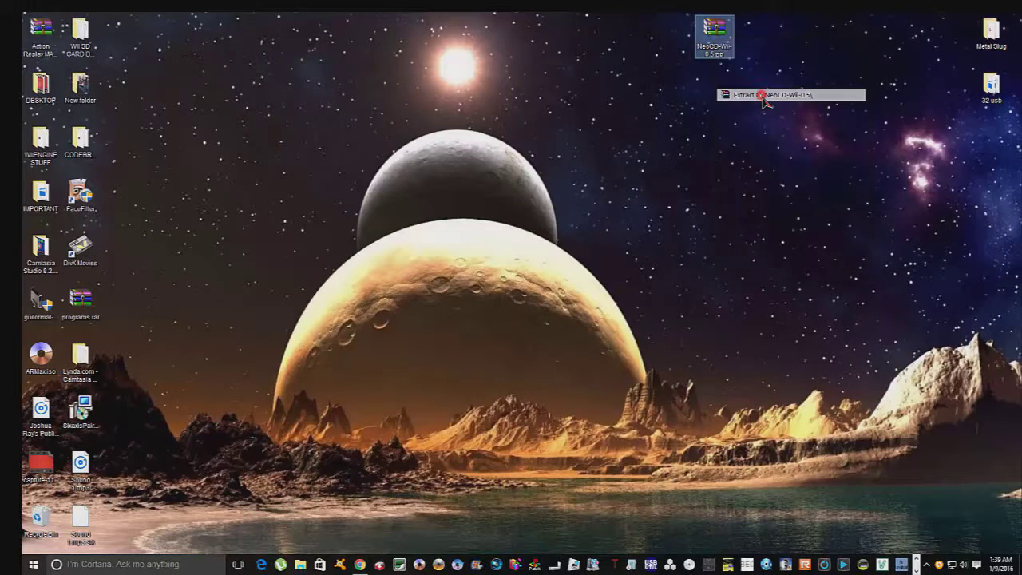
{"action": "left_click_drag", "start_coordinate": [119, 39], "coordinate": [715, 94]}
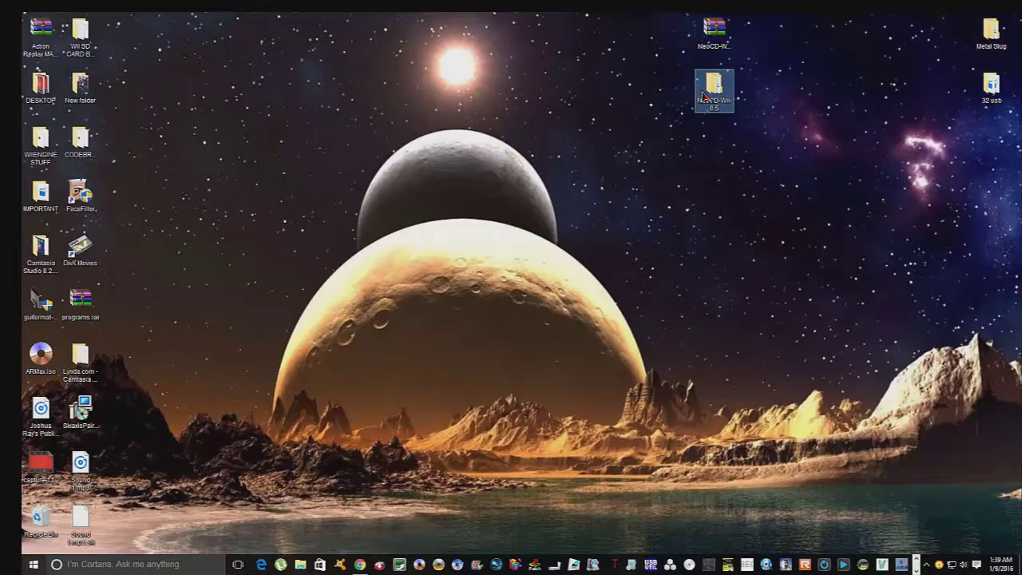
Examine the apps and neocd folders inside the extracted NeoCD-Wii-0.5 folder, and close it
{"action": "double_click", "coordinate": [704, 96]}
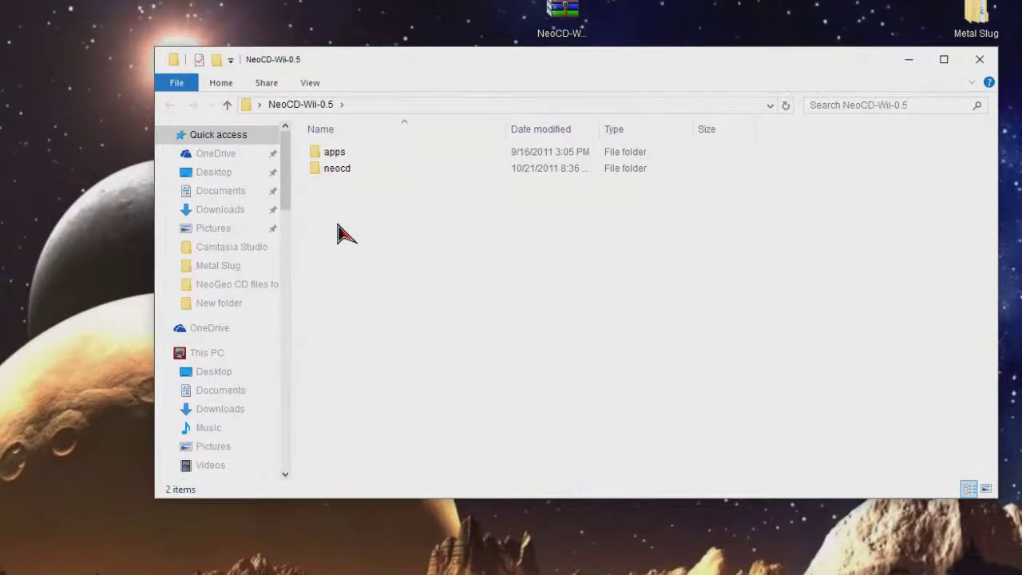
{"action": "double_click", "coordinate": [349, 155]}
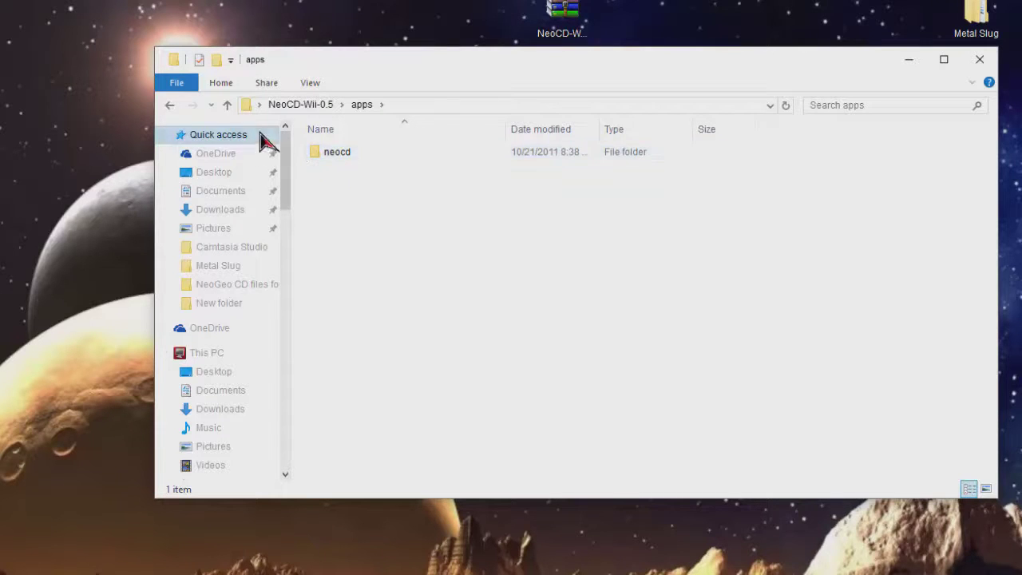
{"action": "left_click", "coordinate": [170, 105]}
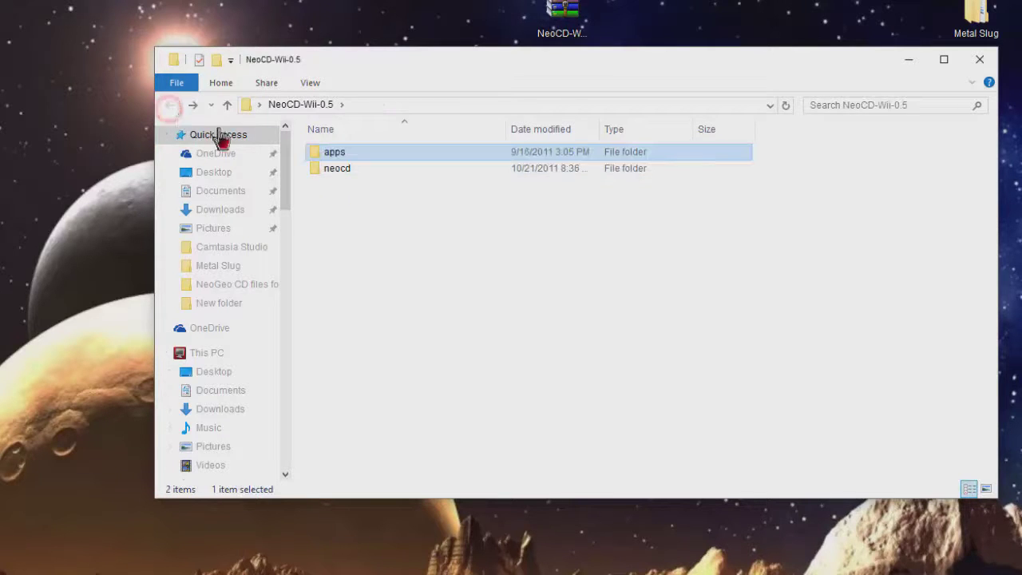
{"action": "double_click", "coordinate": [346, 171]}
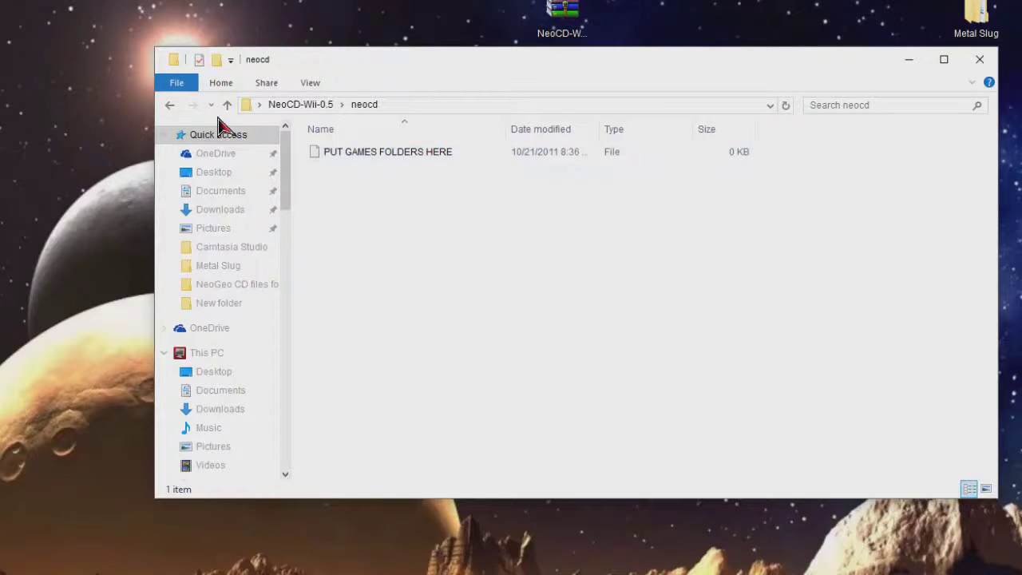
{"action": "left_click", "coordinate": [174, 107]}
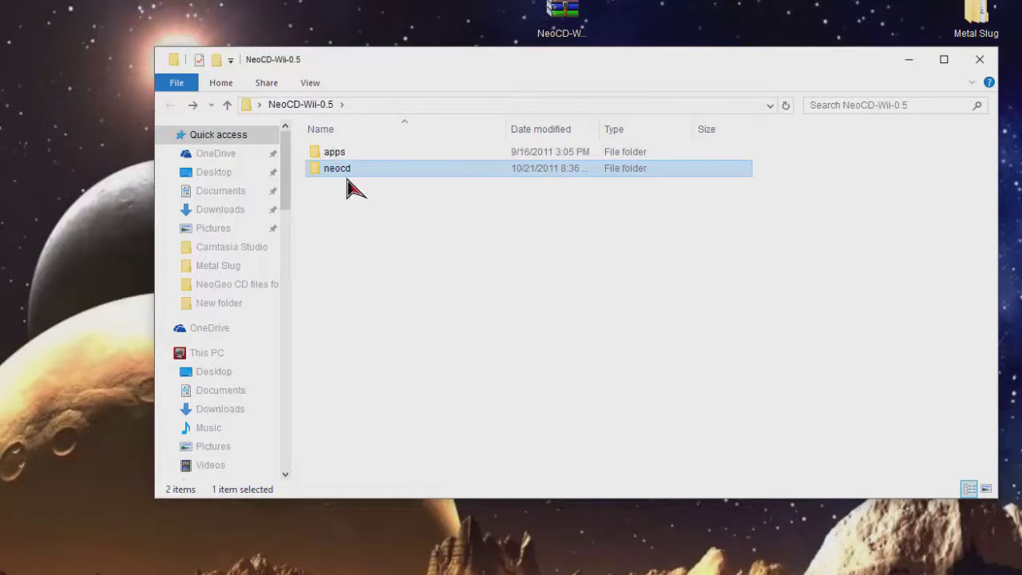
{"action": "mouse_move", "coordinate": [346, 181]}
{"action": "left_click", "coordinate": [979, 60]}
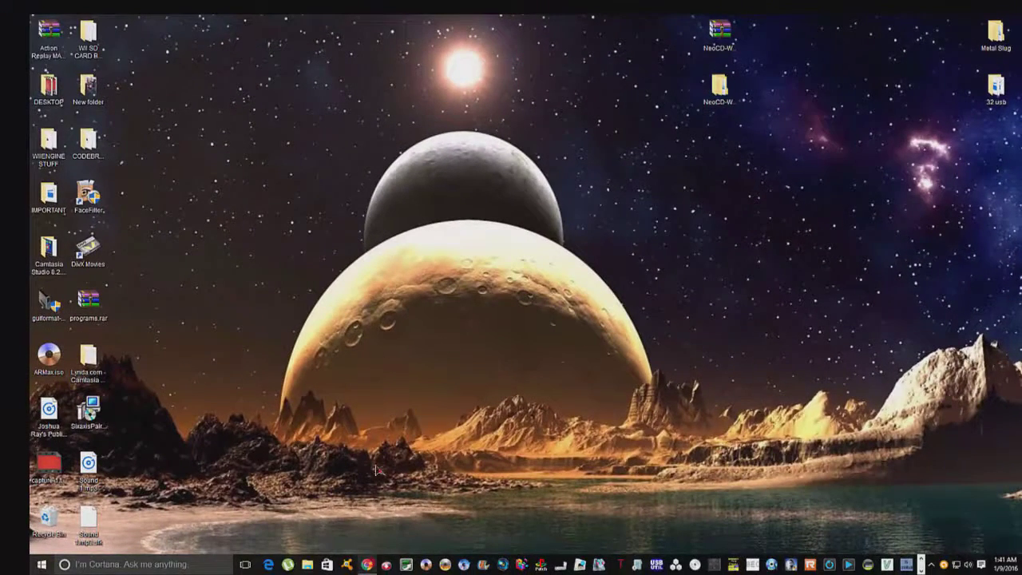
Switch to Chrome and save the BIOS archive Neocd.zip from the Doperoms download page to the desktop
{"action": "left_click", "coordinate": [367, 564]}
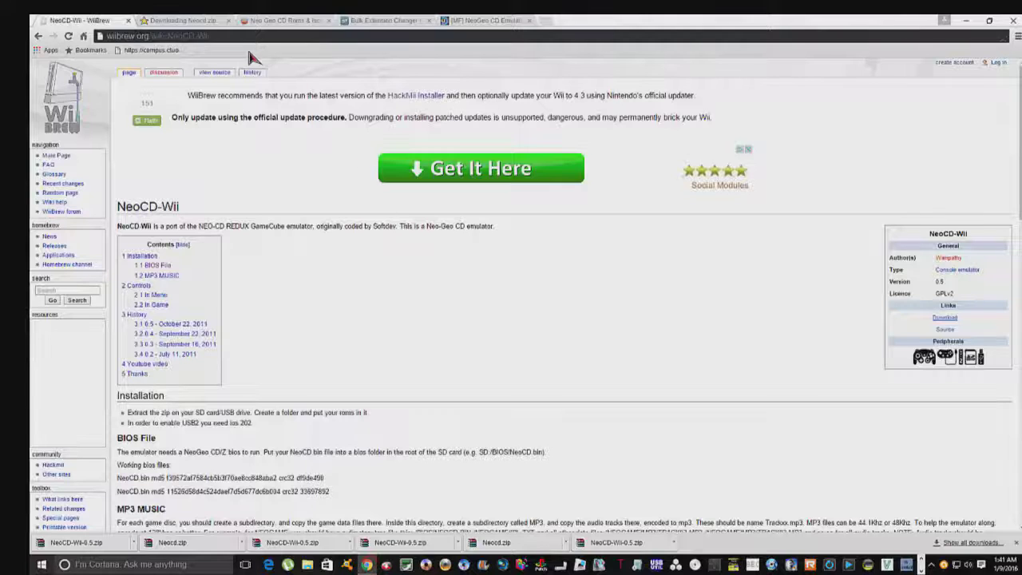
{"action": "left_click", "coordinate": [172, 20]}
{"action": "scroll", "coordinate": [180, 101], "scroll_direction": "up", "scroll_amount": 4}
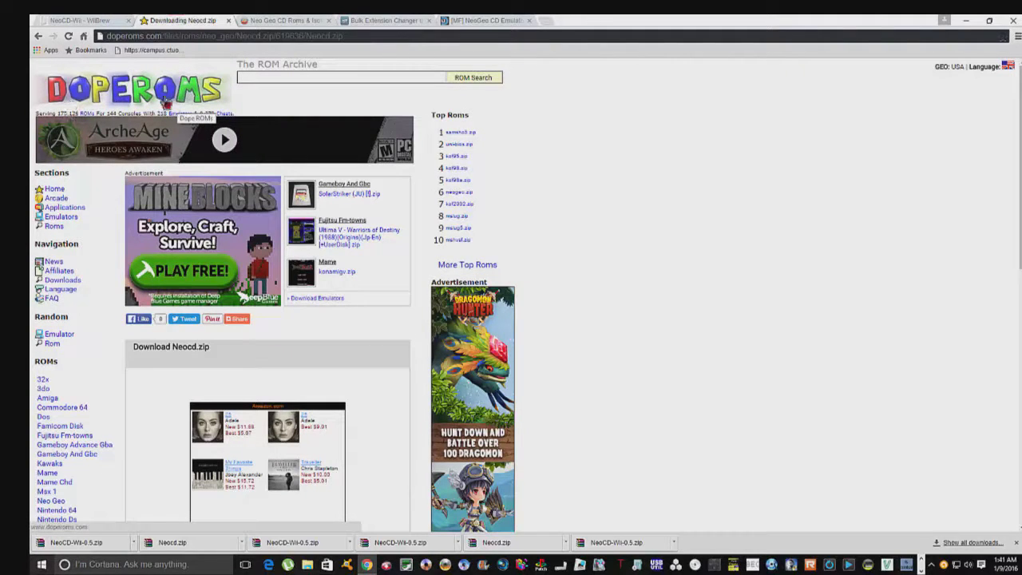
{"action": "scroll", "coordinate": [163, 380], "scroll_direction": "down", "scroll_amount": 3}
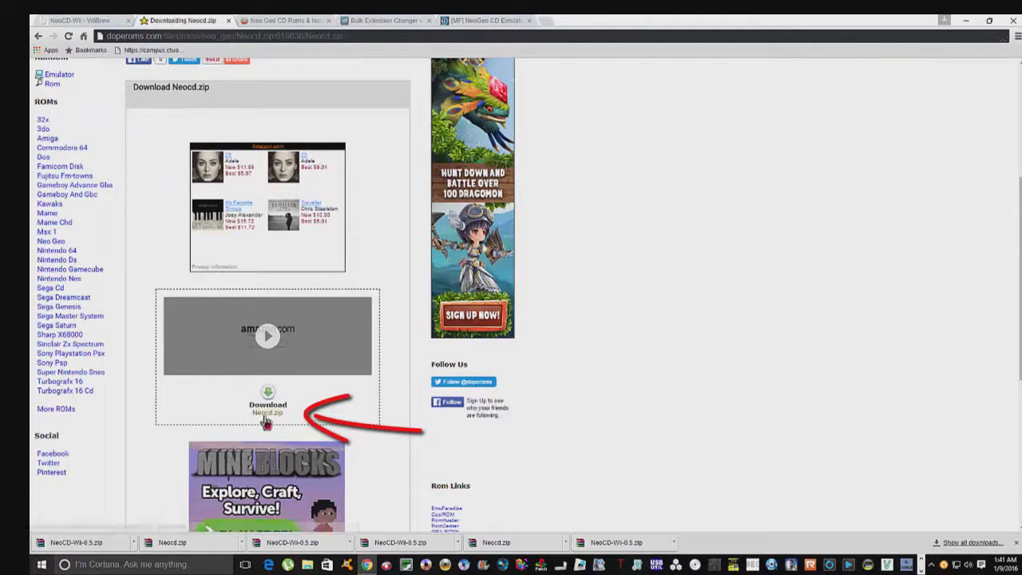
{"action": "left_click", "coordinate": [266, 420]}
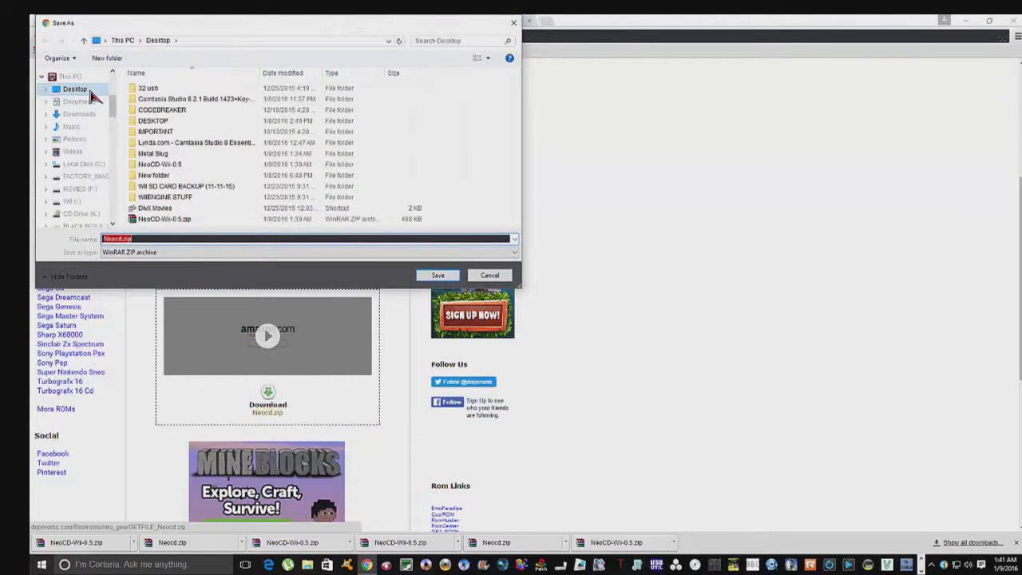
{"action": "left_click", "coordinate": [424, 277]}
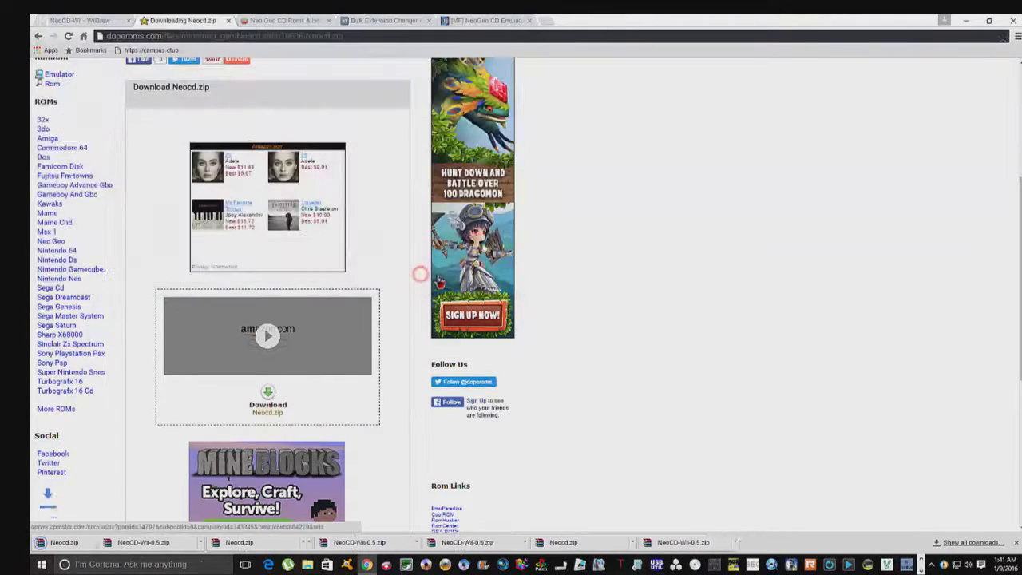
{"action": "left_click", "coordinate": [967, 21]}
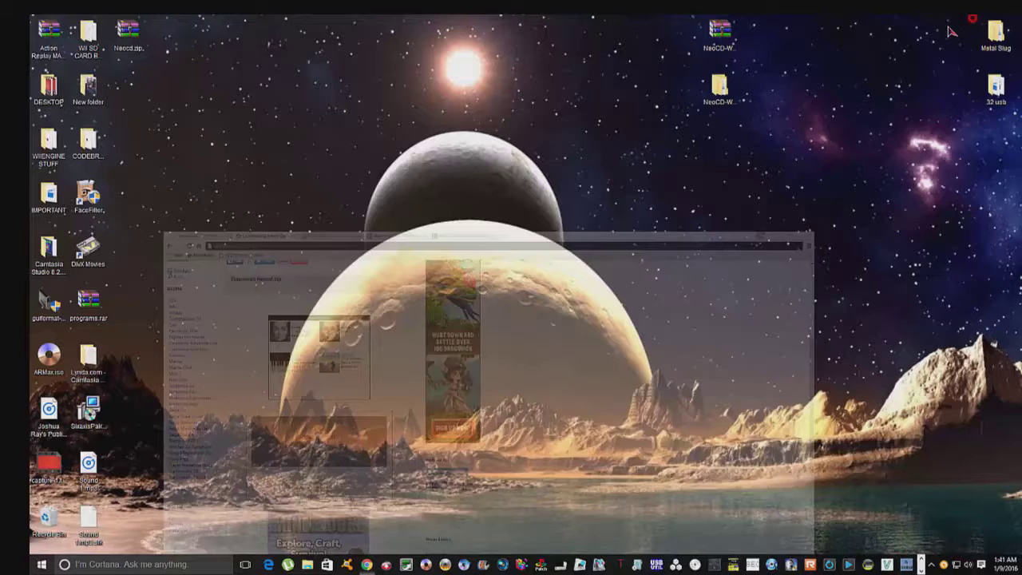
Extract Neocd.zip into its own Neocd folder, placing the archive and folder beside the NeoCD-Wii items on the desktop
{"action": "left_click_drag", "start_coordinate": [129, 38], "coordinate": [679, 40]}
{"action": "right_click", "coordinate": [679, 40]}
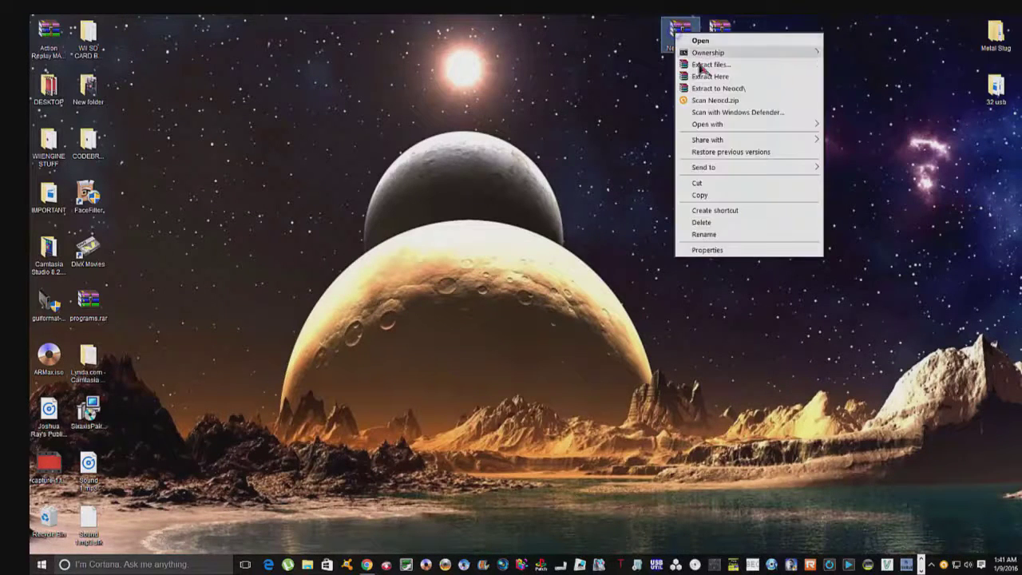
{"action": "left_click", "coordinate": [706, 88]}
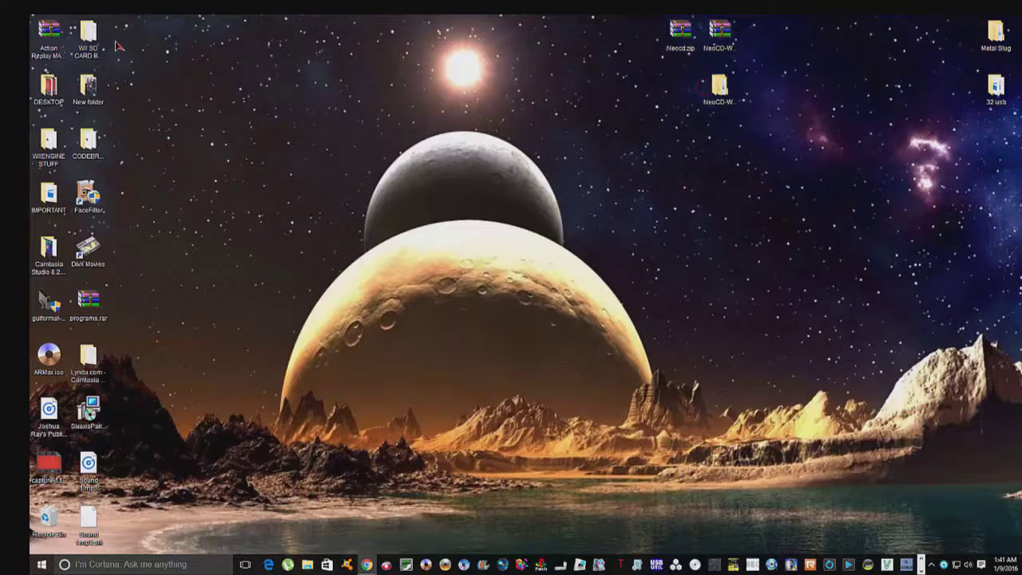
{"action": "left_click_drag", "start_coordinate": [675, 127], "coordinate": [678, 92]}
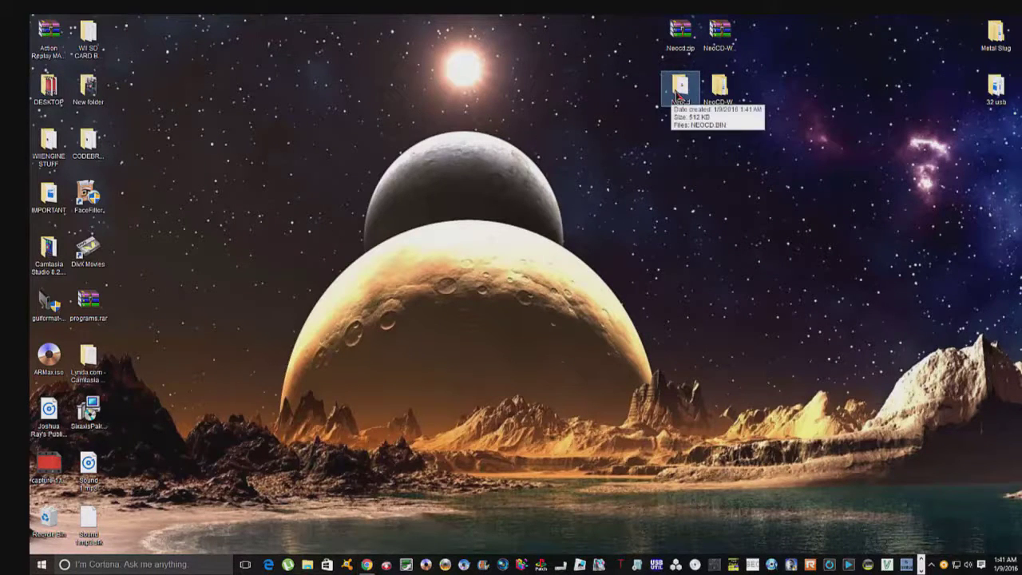
Check the contents of the extracted Neocd folder and close it
{"action": "double_click", "coordinate": [678, 86]}
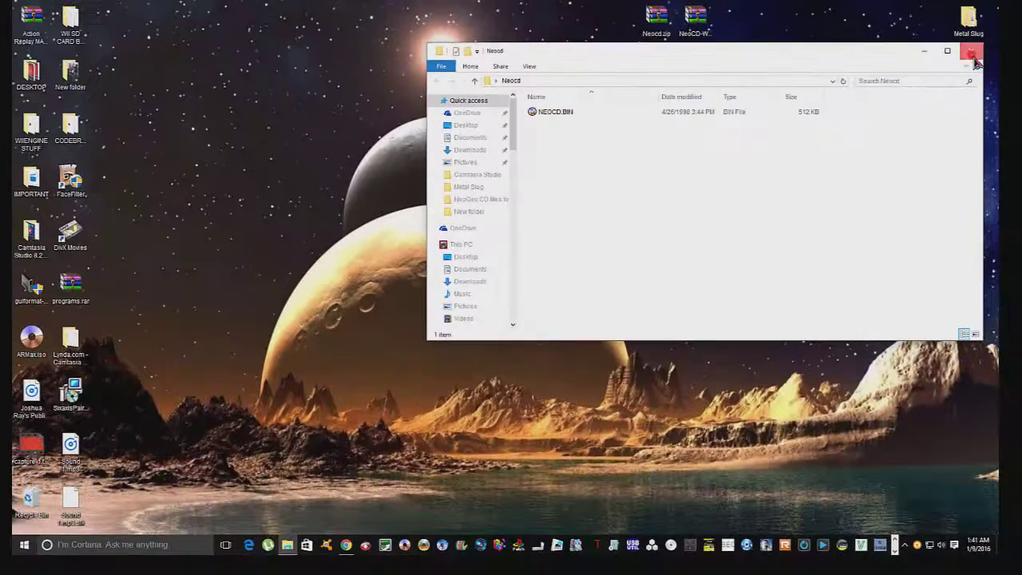
{"action": "left_click", "coordinate": [972, 53]}
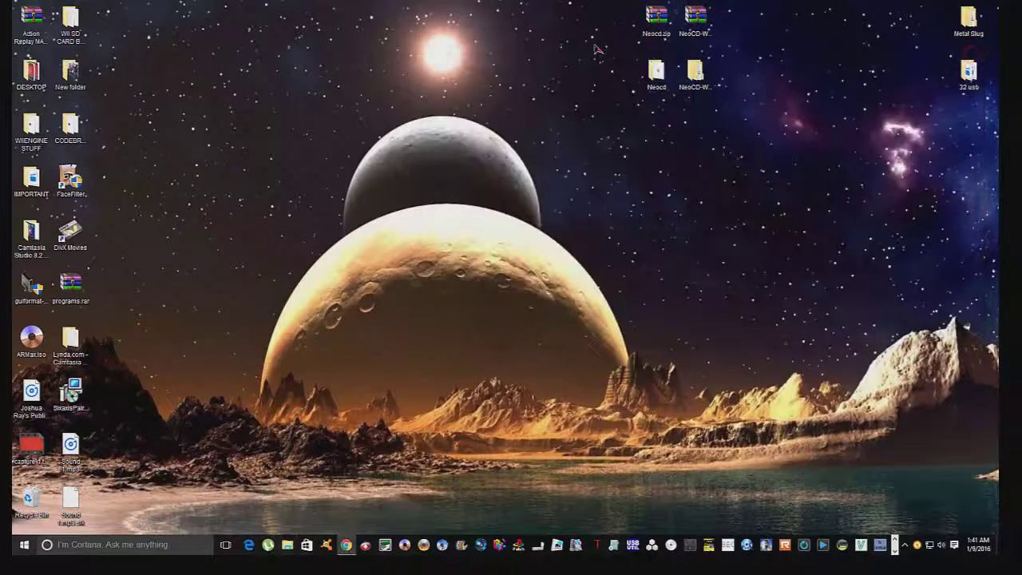
{"action": "left_click", "coordinate": [565, 28]}
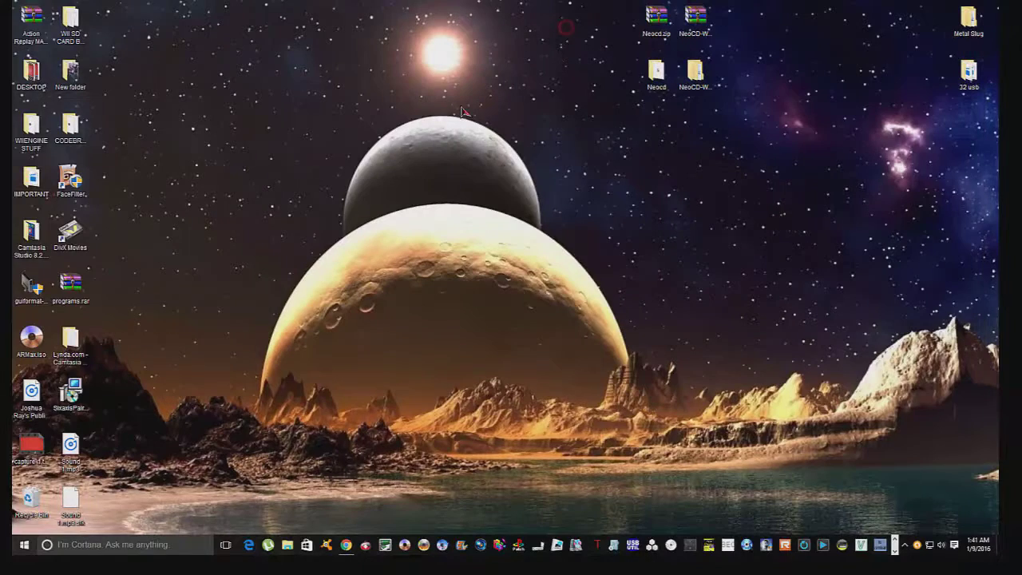
Open the WII (I:) drive in File Explorer and move its window clear of the extracted desktop folders
{"action": "left_click", "coordinate": [24, 546]}
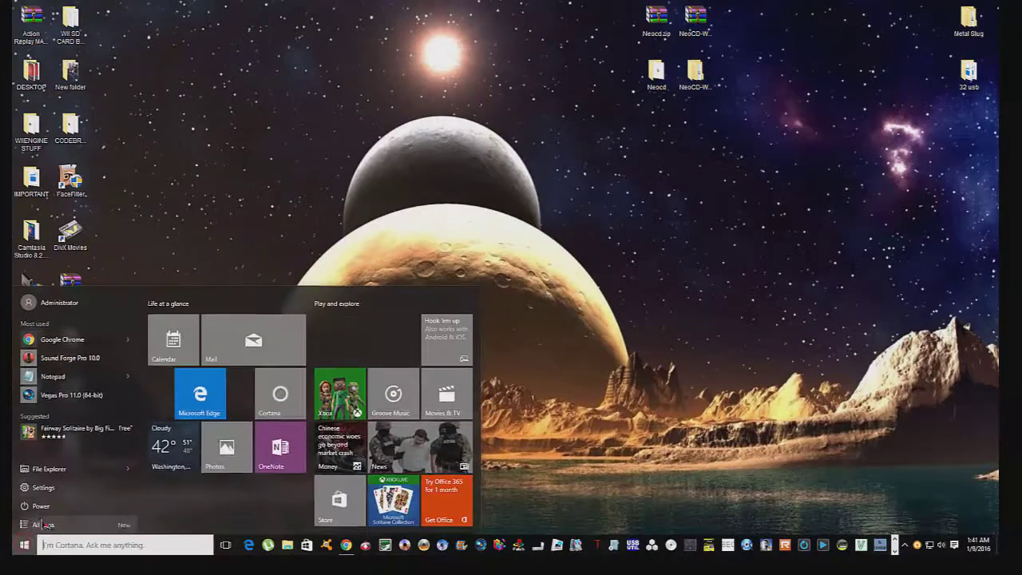
{"action": "left_click", "coordinate": [54, 469]}
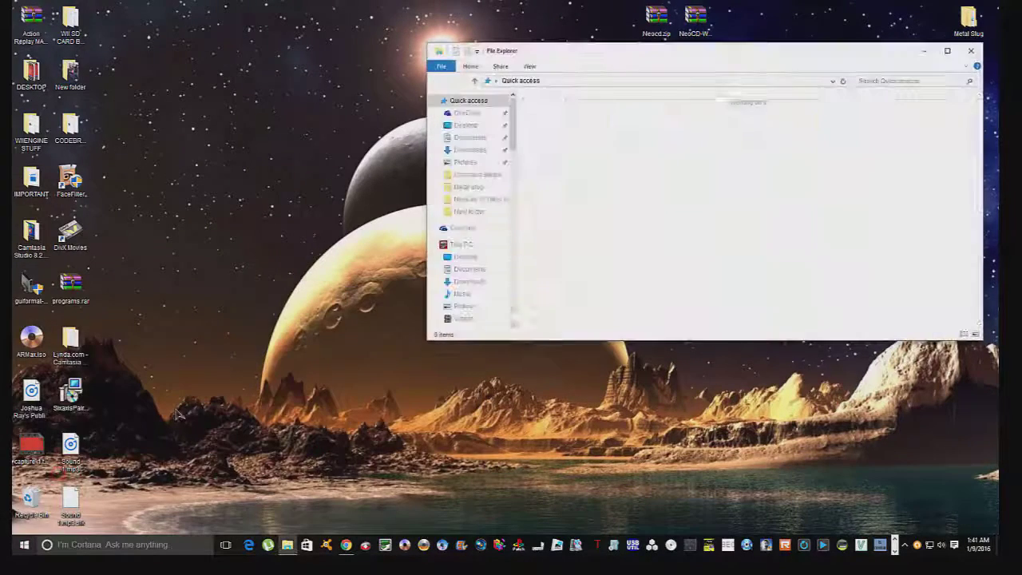
{"action": "left_click", "coordinate": [479, 245]}
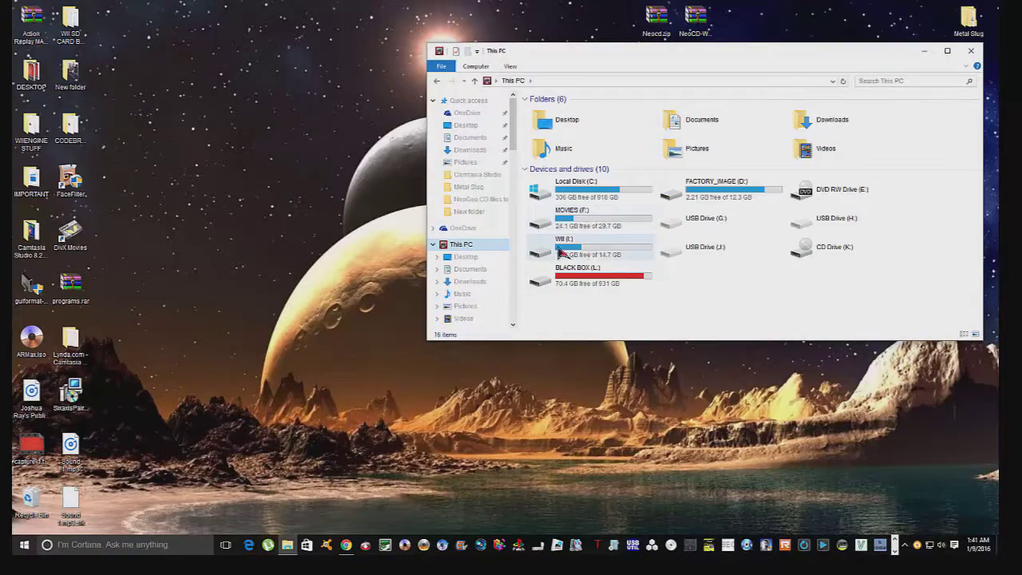
{"action": "double_click", "coordinate": [575, 249]}
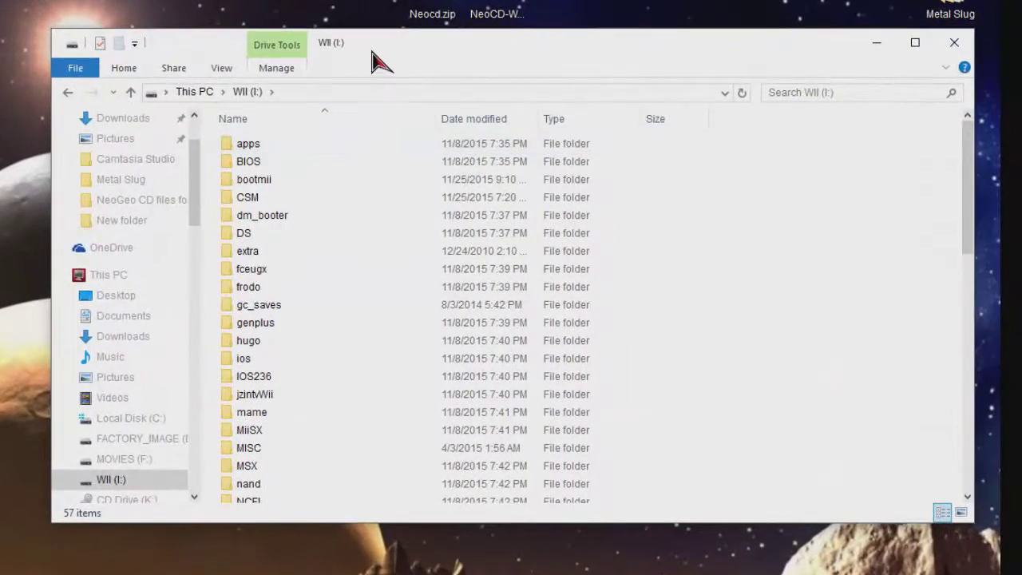
{"action": "left_click_drag", "start_coordinate": [398, 43], "coordinate": [169, 246]}
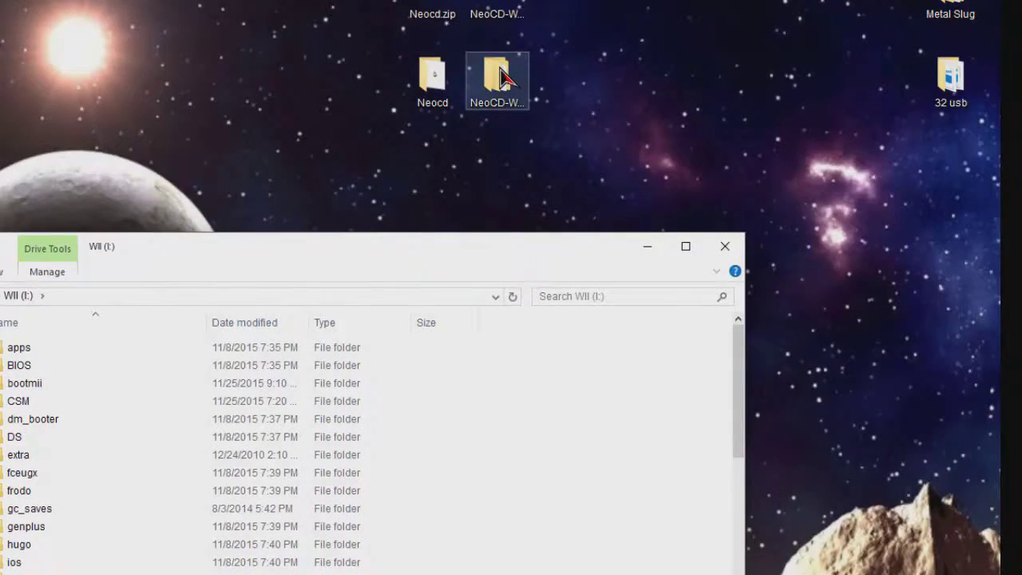
Review which folders NeoCD-Wii-0.5 contains for copying to the drive, and close its window
{"action": "left_click", "coordinate": [503, 80]}
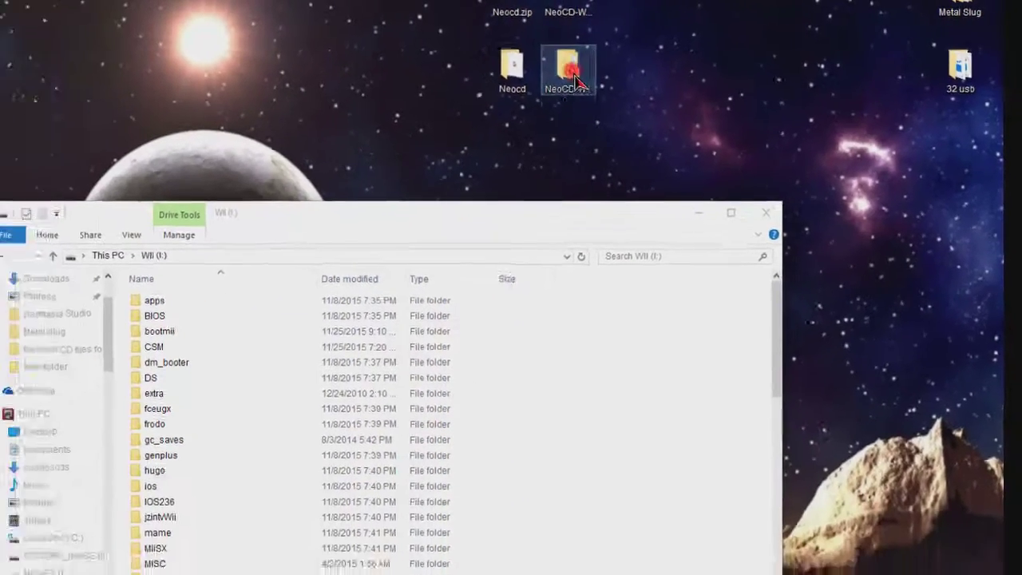
{"action": "double_click", "coordinate": [569, 72]}
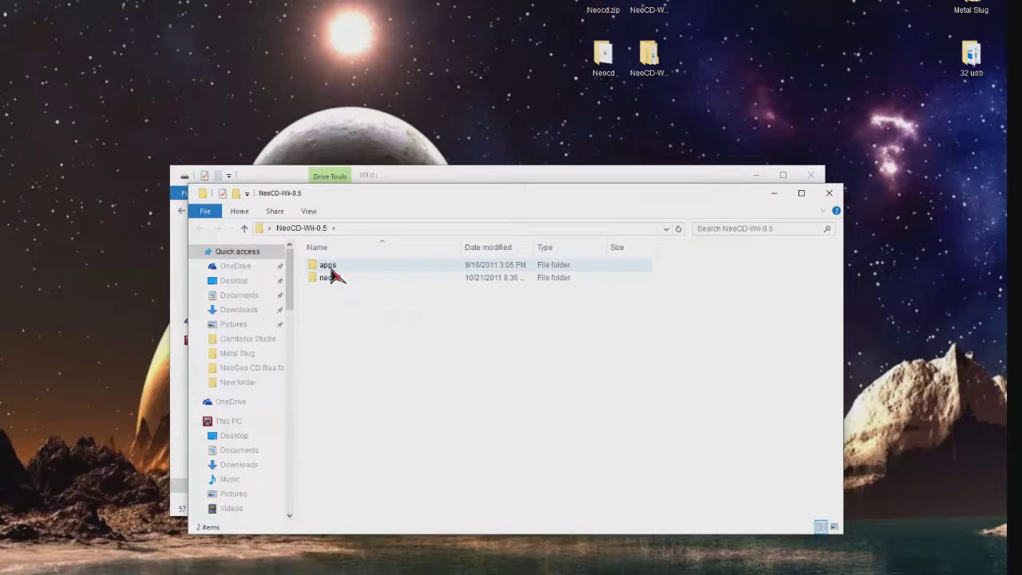
{"action": "left_click", "coordinate": [827, 195]}
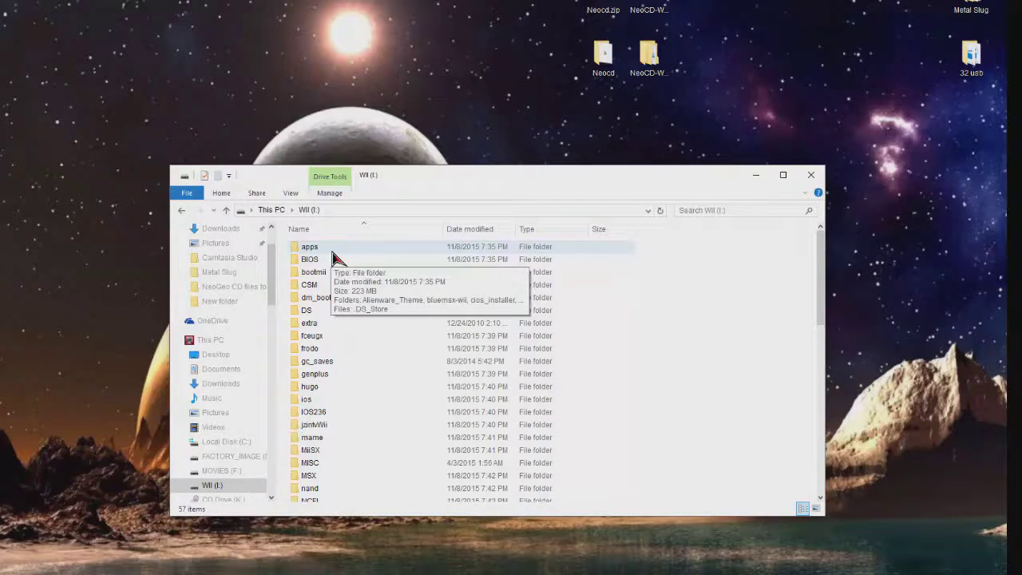
Inspect the neocd folder inside apps on the WII (I:) drive, and return to the apps folder
{"action": "double_click", "coordinate": [329, 248]}
{"action": "scroll", "coordinate": [354, 296], "scroll_direction": "down", "scroll_amount": 3}
{"action": "scroll", "coordinate": [354, 300], "scroll_direction": "down", "scroll_amount": 4}
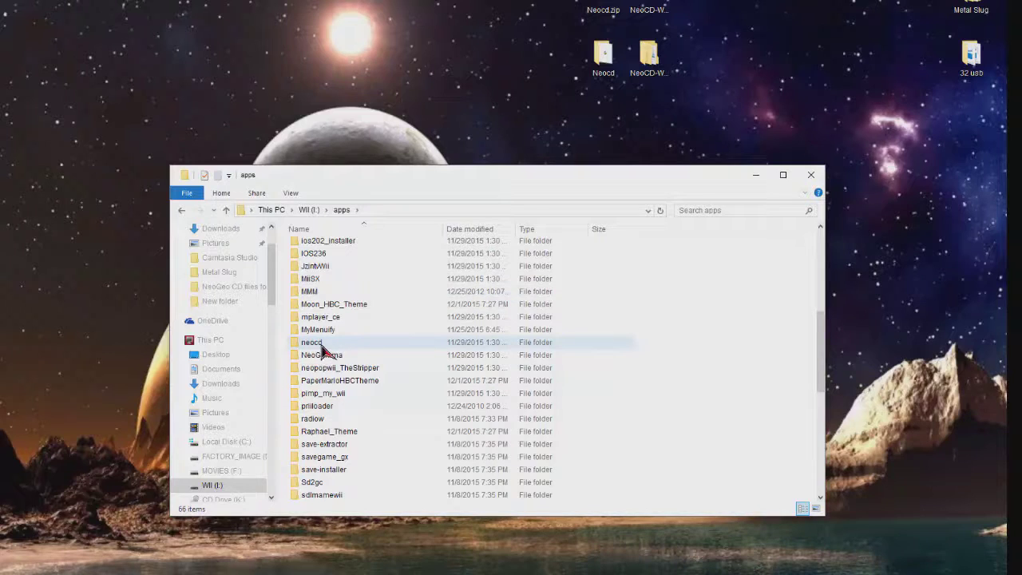
{"action": "double_click", "coordinate": [324, 343]}
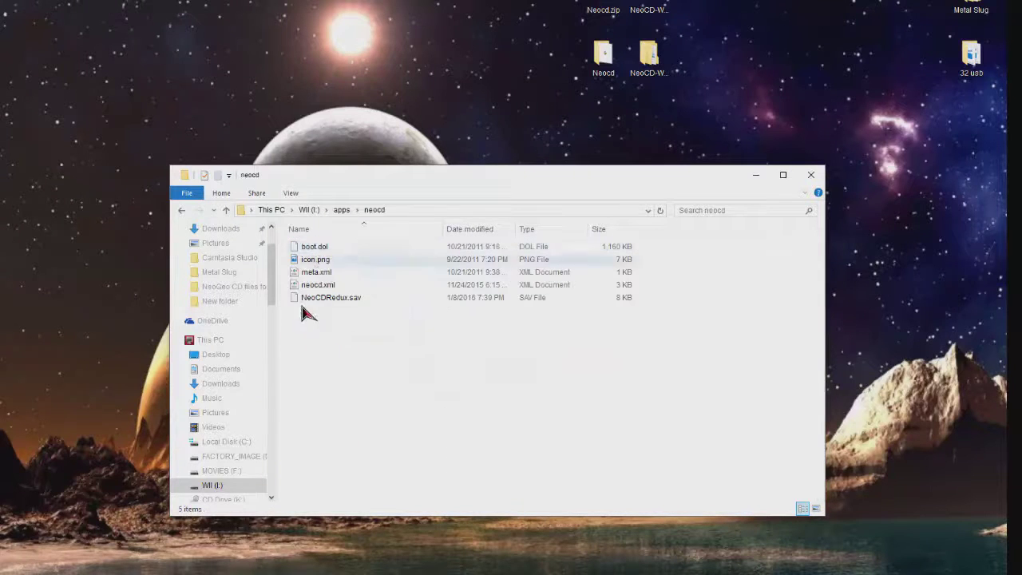
{"action": "left_click", "coordinate": [180, 211]}
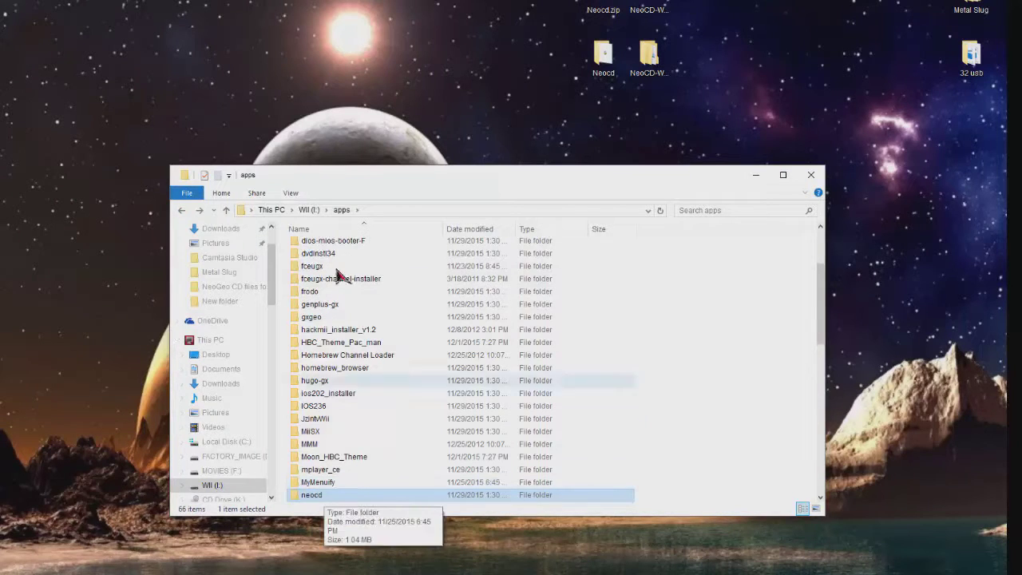
Return to the root of the WII (I:) drive, check the BIOS file in the desktop's Neocd folder, and close that folder
{"action": "left_click", "coordinate": [180, 212]}
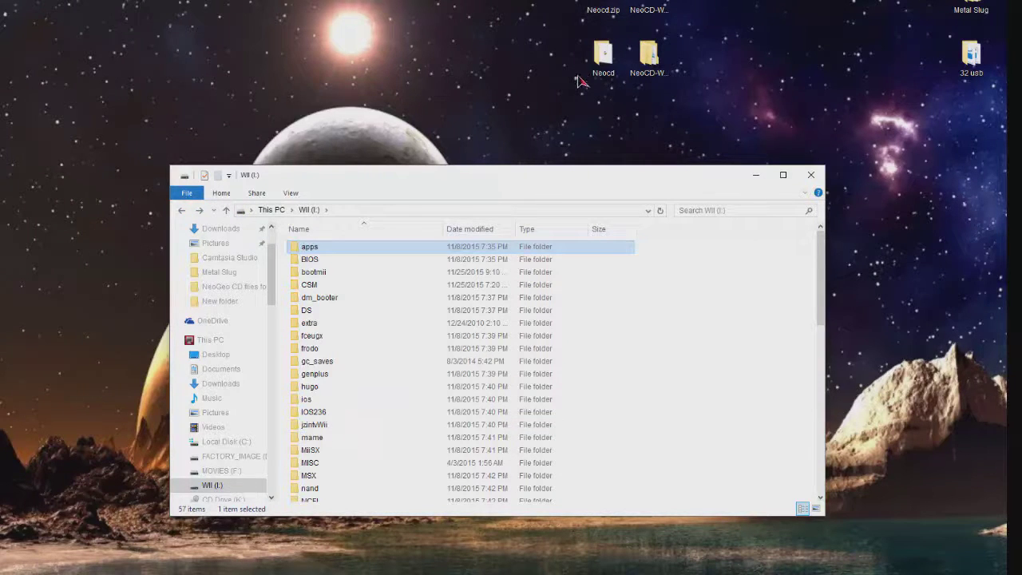
{"action": "double_click", "coordinate": [600, 57]}
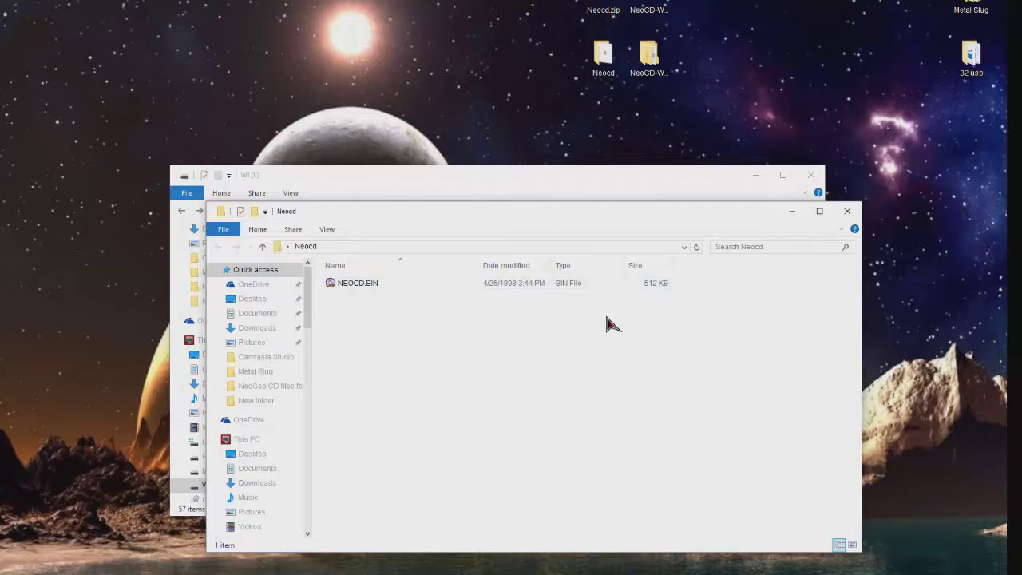
{"action": "left_click", "coordinate": [847, 212]}
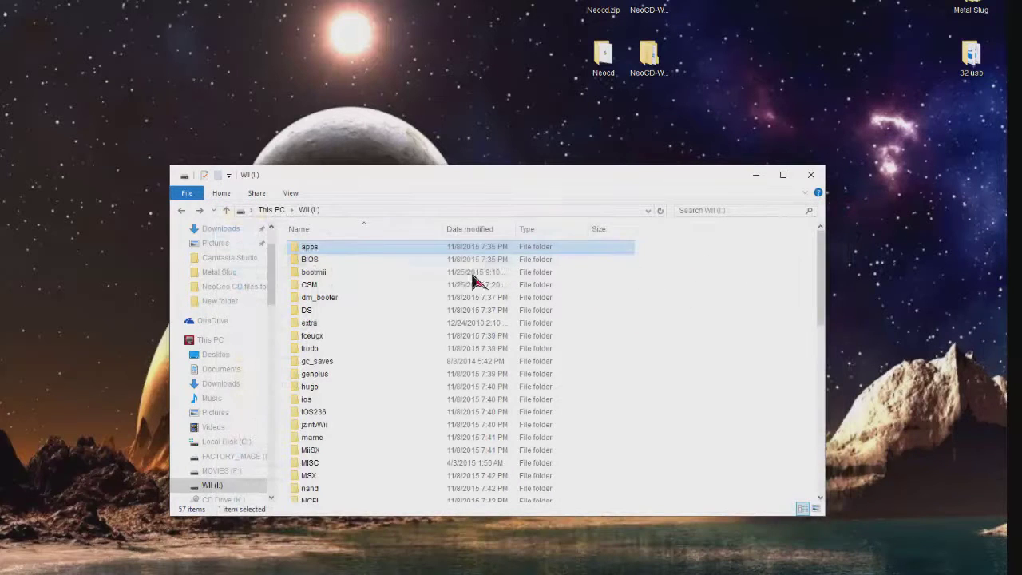
Inspect the NeoCD.bin file inside the BIOS folder on the WII (I:) drive, and return to the drive's root
{"action": "left_click", "coordinate": [281, 263]}
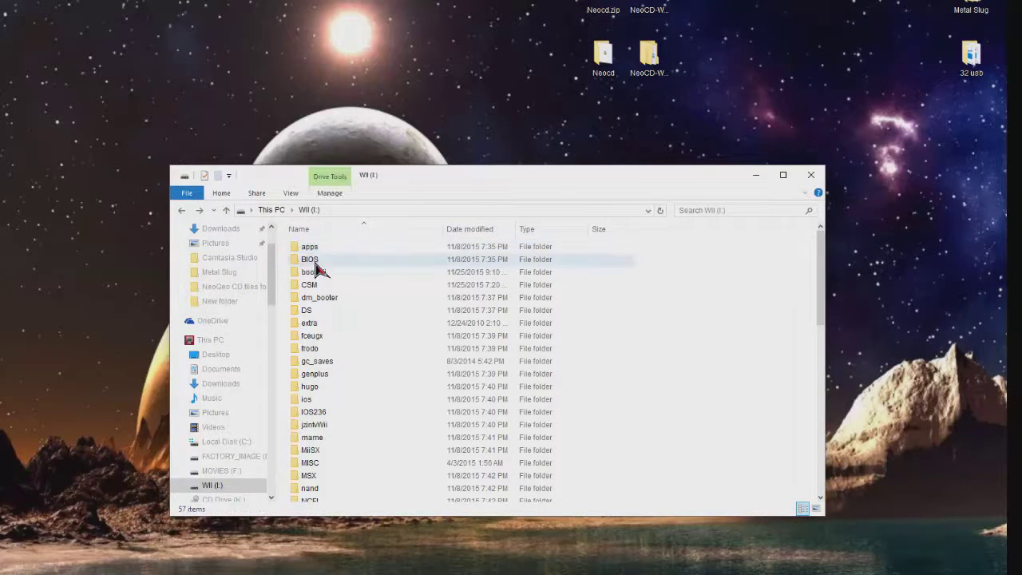
{"action": "left_click", "coordinate": [310, 264]}
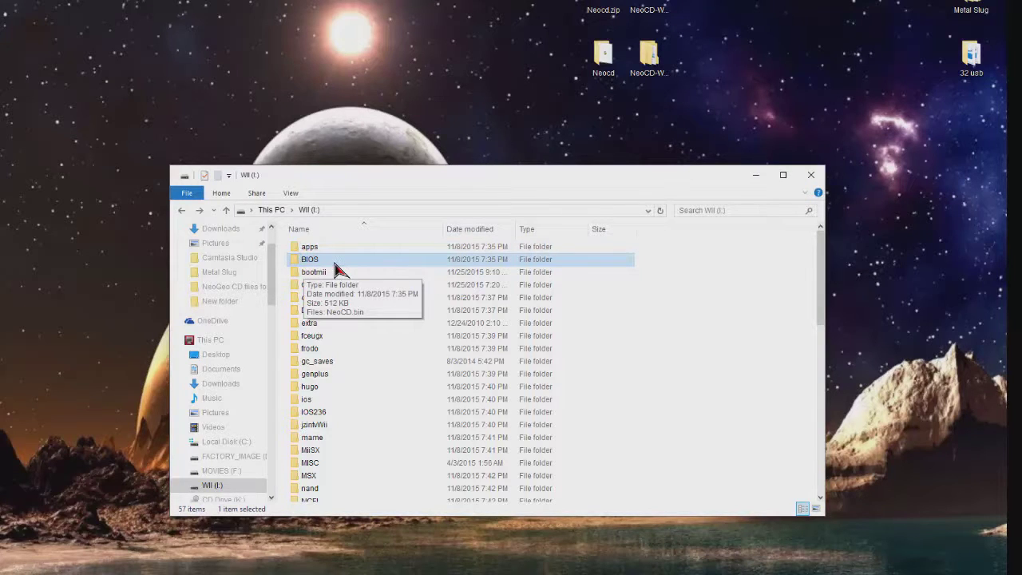
{"action": "double_click", "coordinate": [335, 262]}
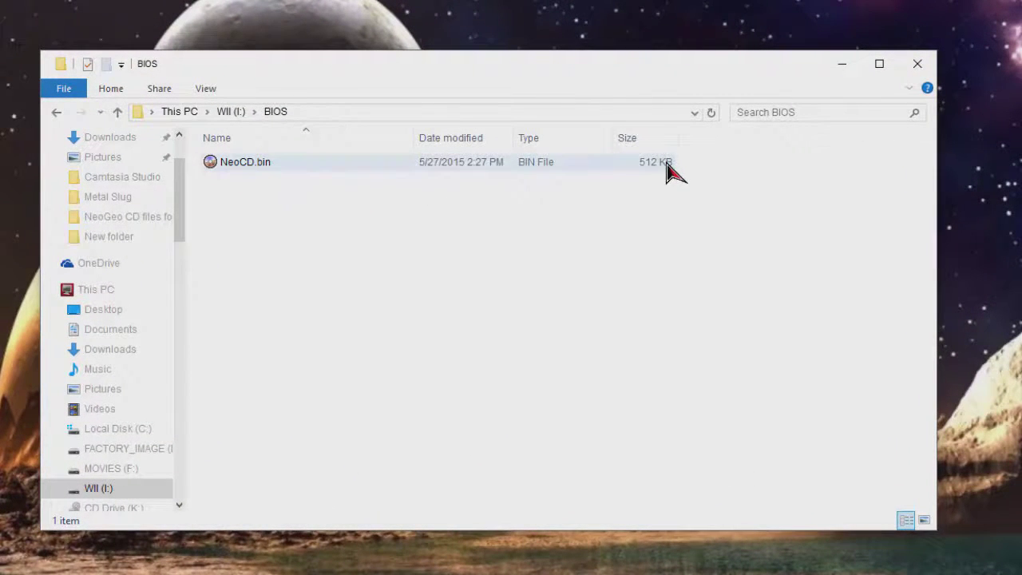
{"action": "left_click", "coordinate": [385, 211]}
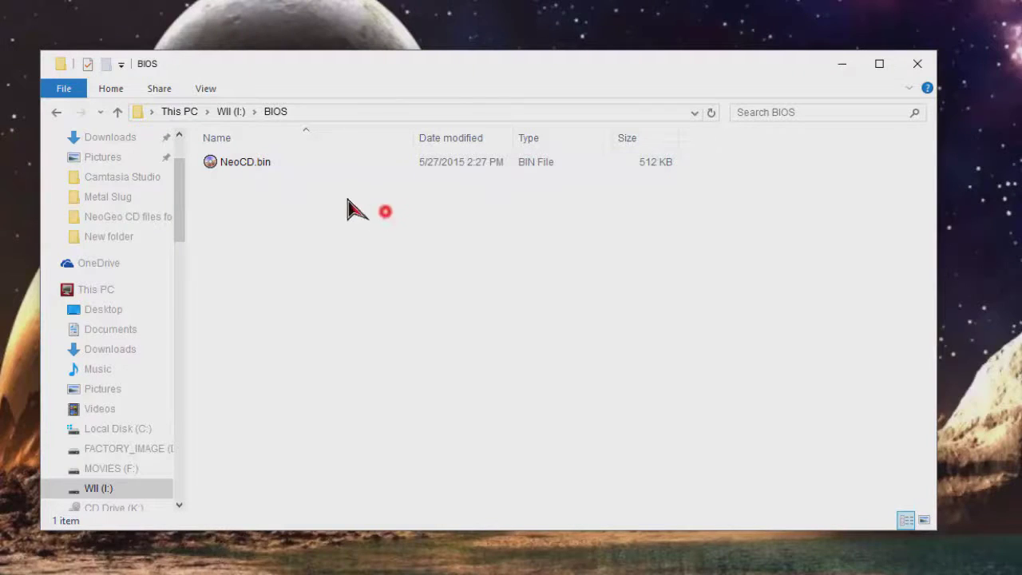
{"action": "left_click", "coordinate": [56, 112]}
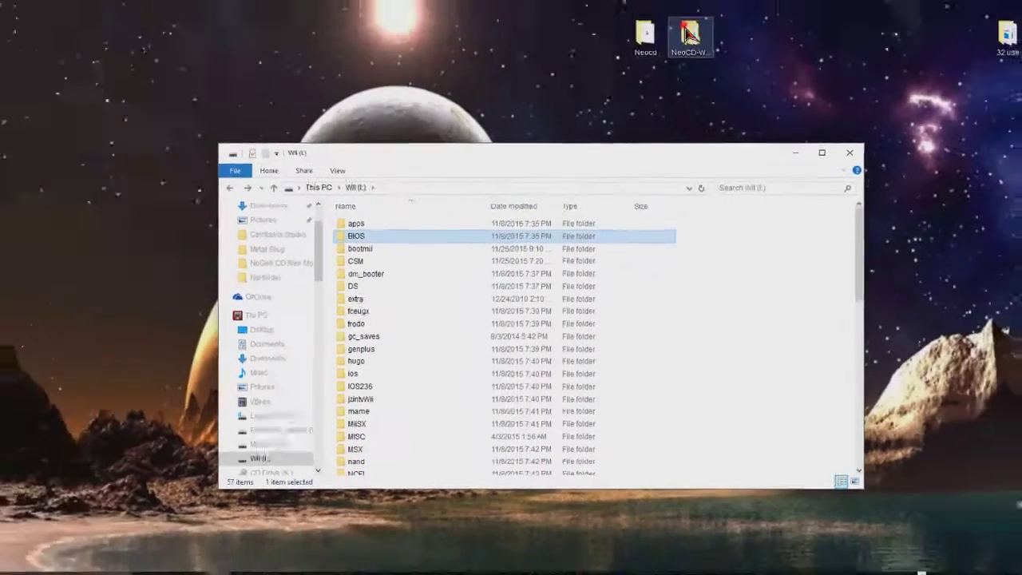
Compare the extracted NeoCD-Wii-0.5 folder with the WII (I:) drive's root folders, and close both windows
{"action": "double_click", "coordinate": [688, 33]}
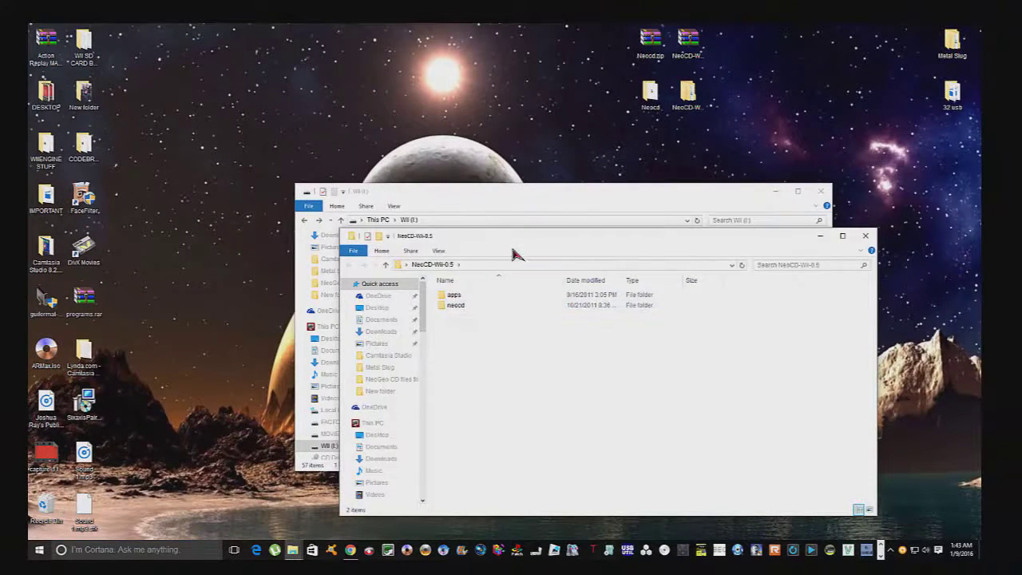
{"action": "left_click_drag", "start_coordinate": [556, 252], "coordinate": [793, 200]}
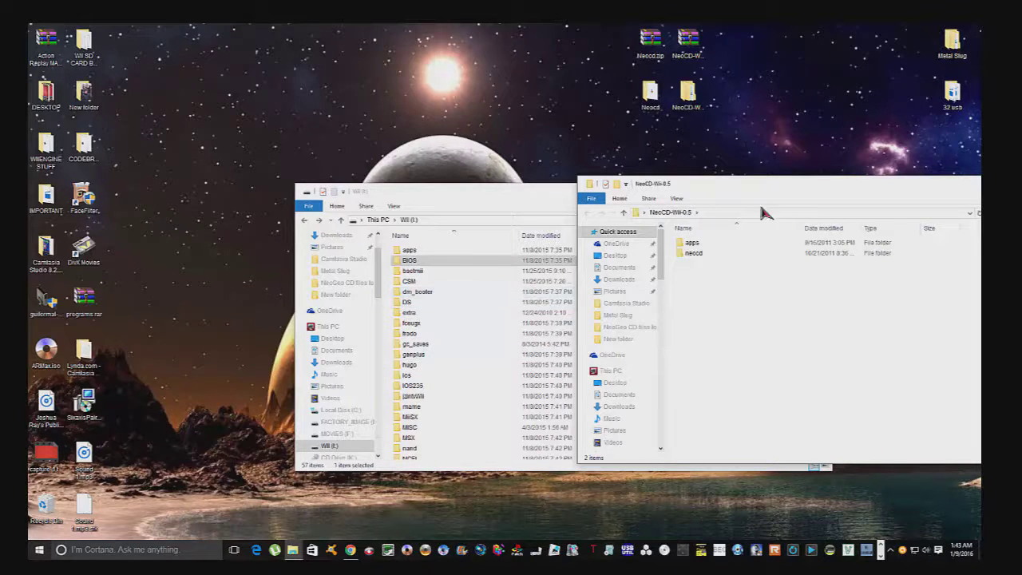
{"action": "left_click_drag", "start_coordinate": [794, 188], "coordinate": [475, 190]}
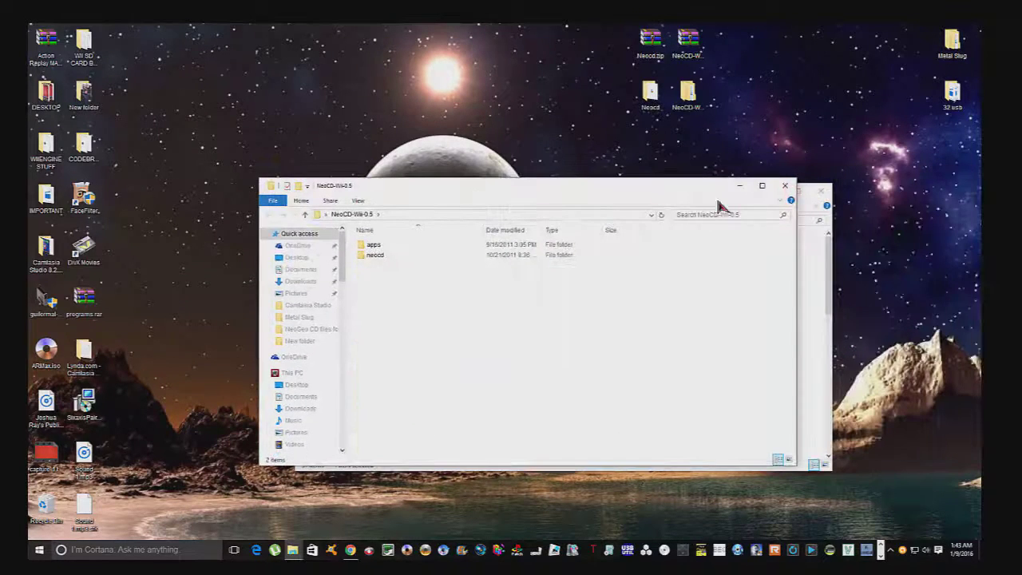
{"action": "left_click", "coordinate": [787, 190]}
{"action": "left_click", "coordinate": [819, 192]}
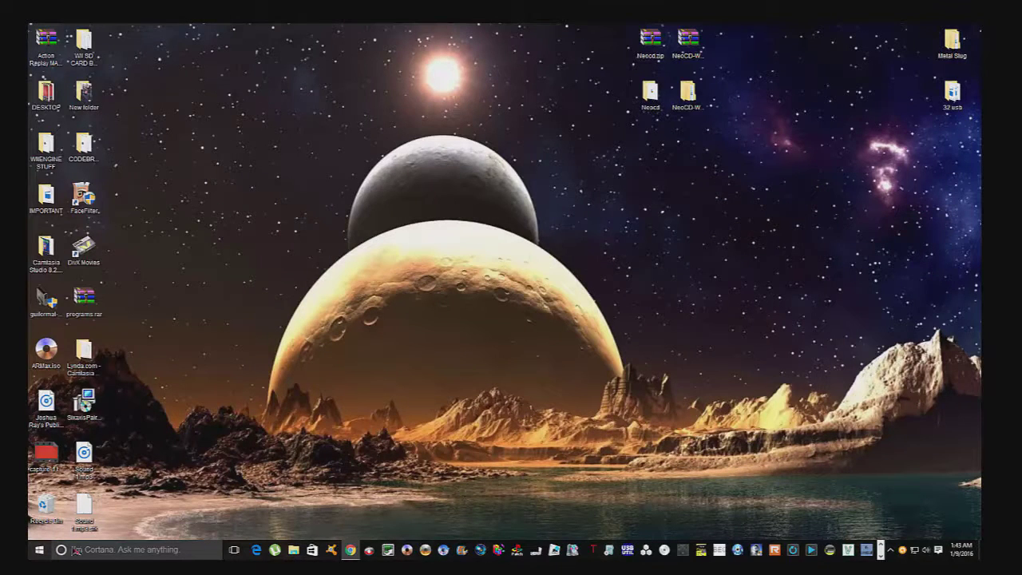
Open the neocd folder on the BLACK BOX (L:) drive in File Explorer
{"action": "left_click", "coordinate": [38, 550]}
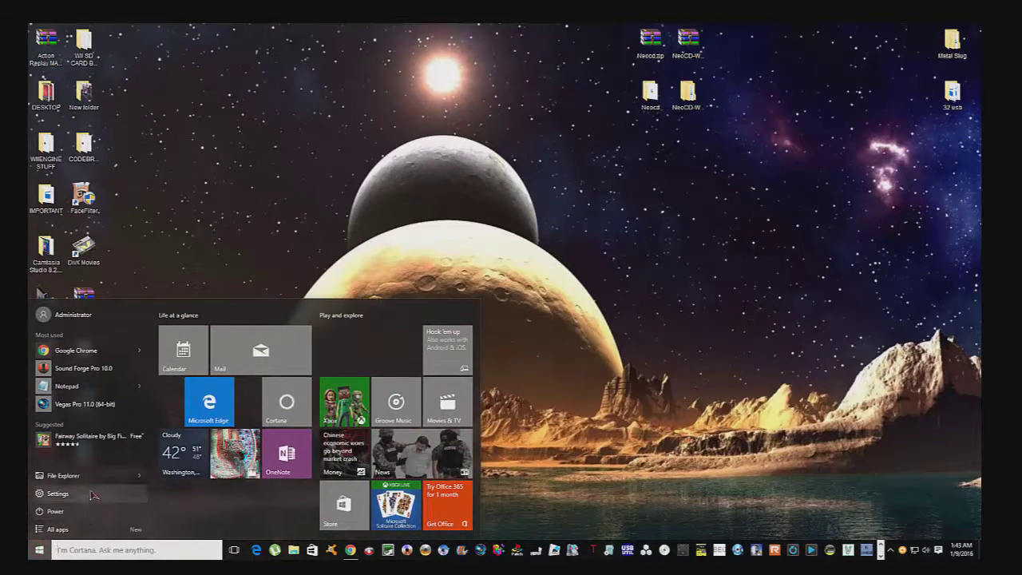
{"action": "left_click", "coordinate": [64, 475]}
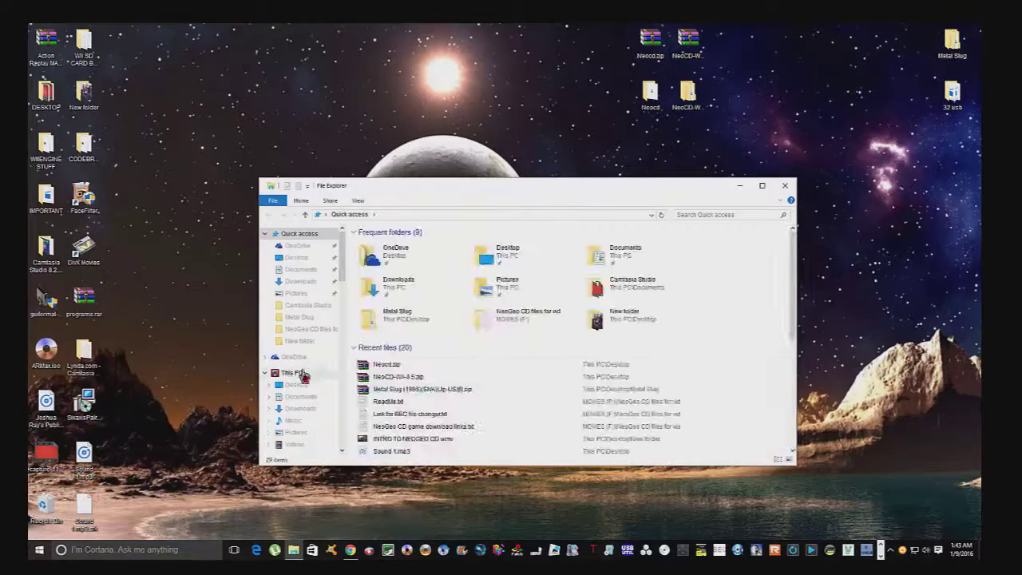
{"action": "left_click", "coordinate": [305, 375]}
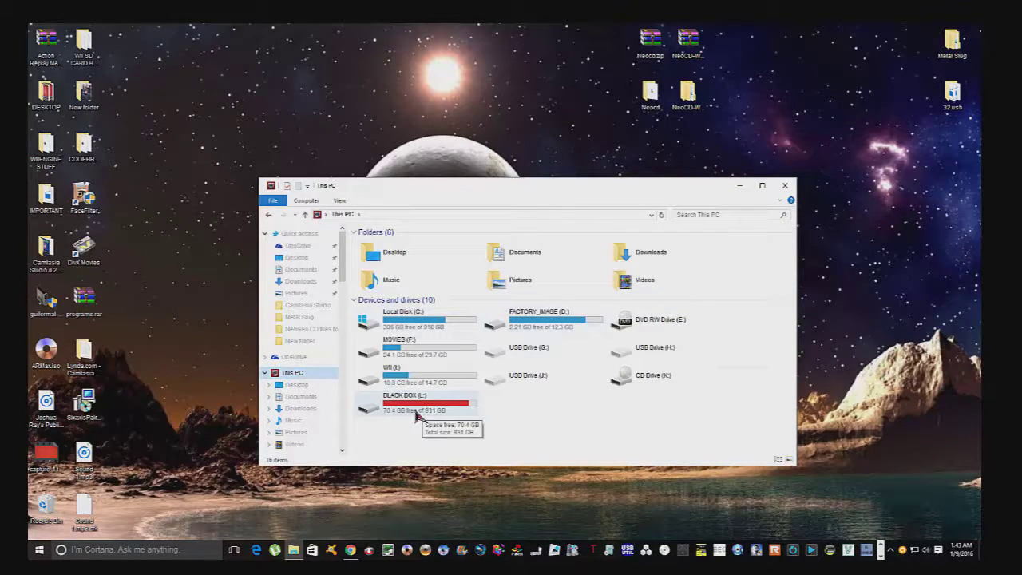
{"action": "double_click", "coordinate": [418, 407]}
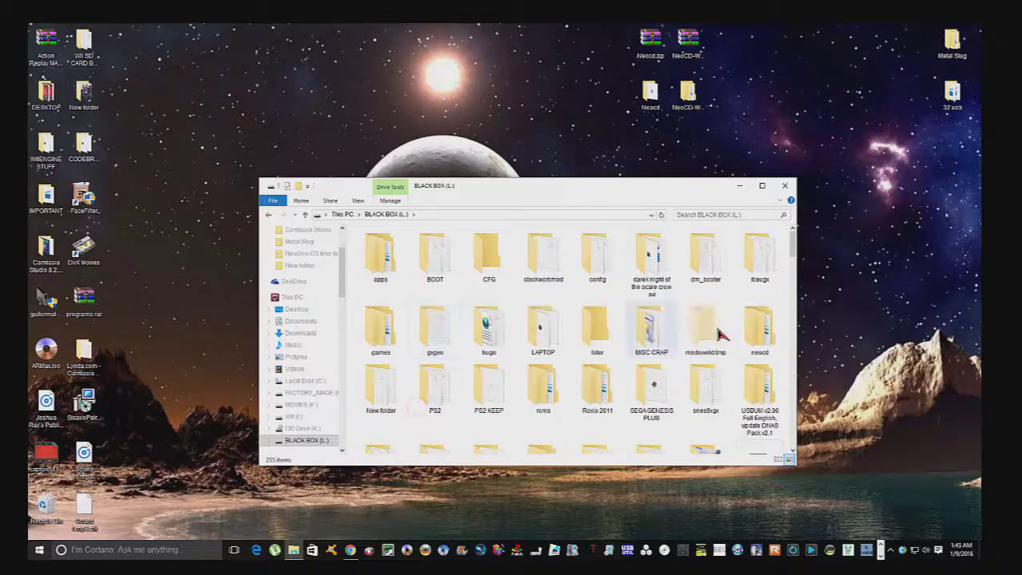
{"action": "double_click", "coordinate": [759, 345]}
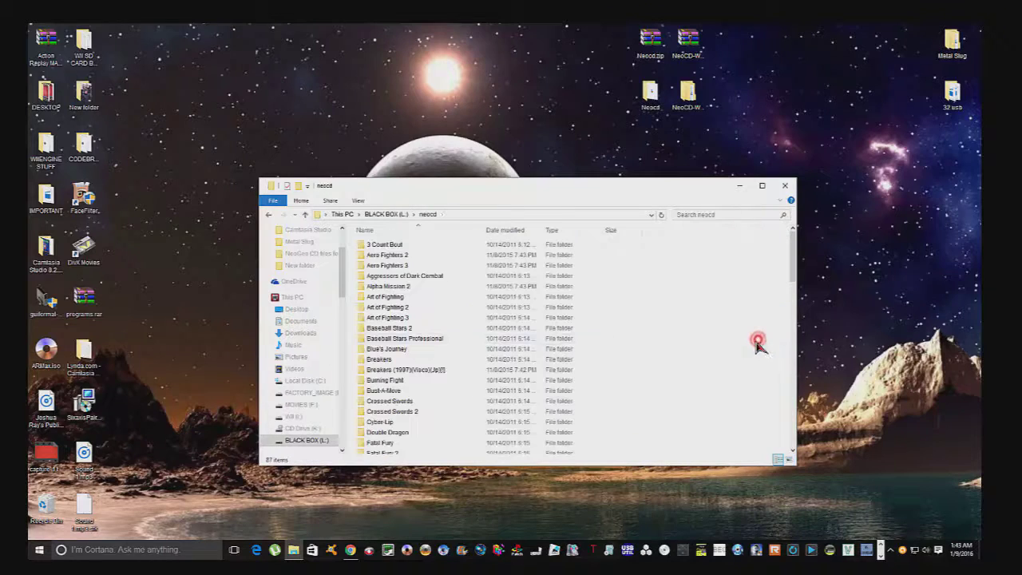
Look through the game folders stored in neocd, and close the window
{"action": "scroll", "coordinate": [385, 262], "scroll_direction": "down", "scroll_amount": 15}
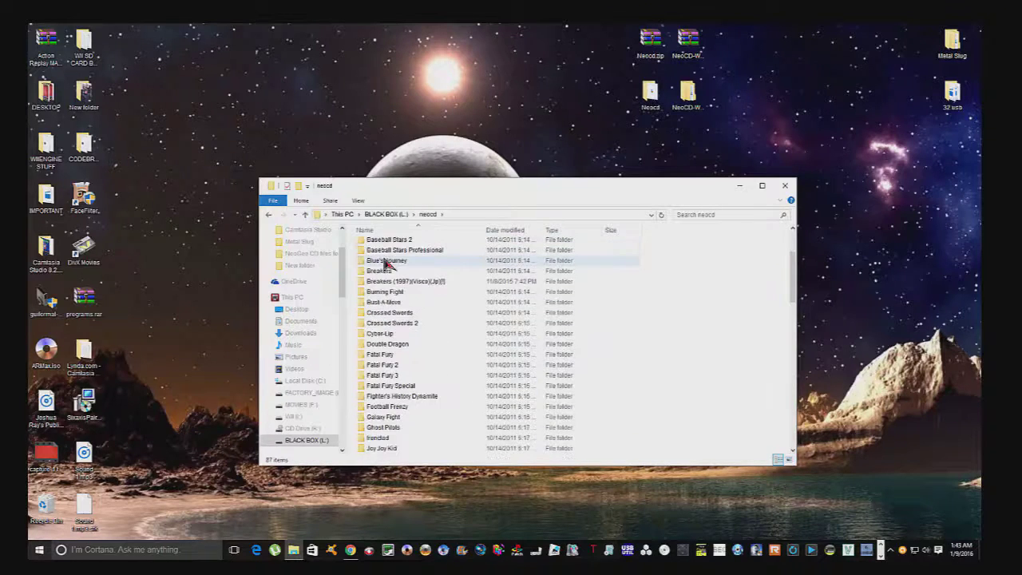
{"action": "scroll", "coordinate": [385, 263], "scroll_direction": "down", "scroll_amount": 10}
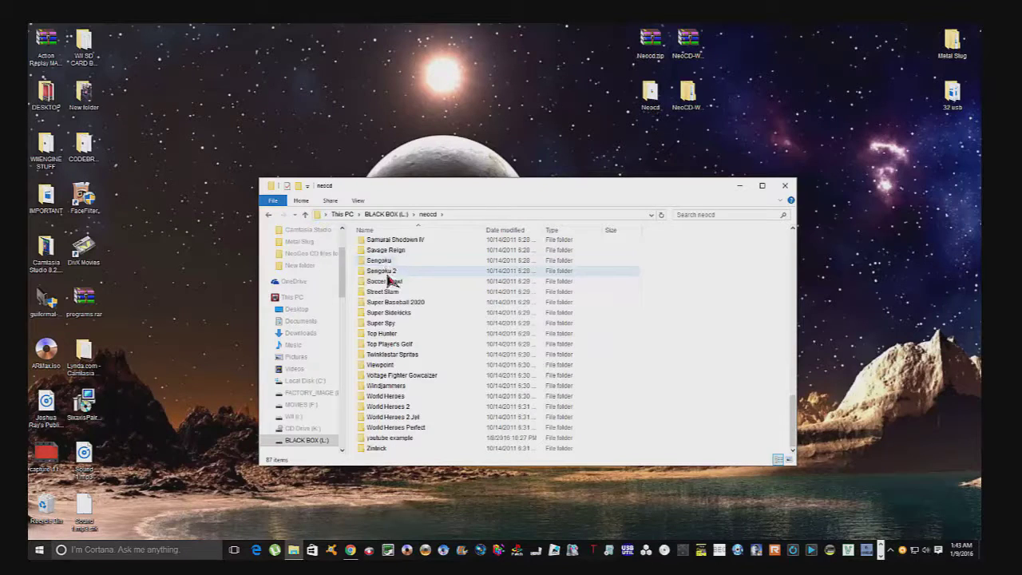
{"action": "scroll", "coordinate": [388, 287], "scroll_direction": "up", "scroll_amount": 8}
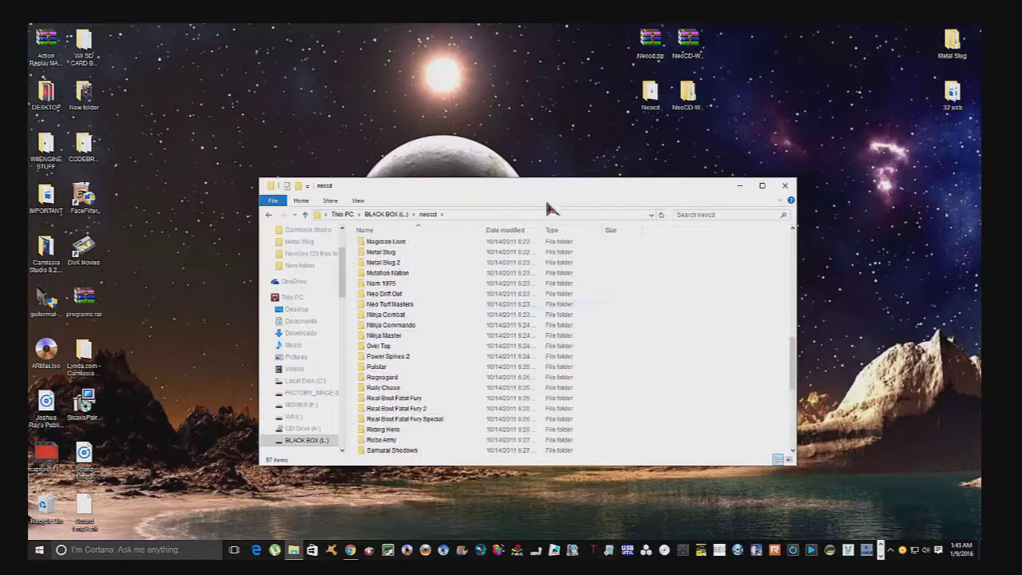
{"action": "left_click", "coordinate": [785, 185]}
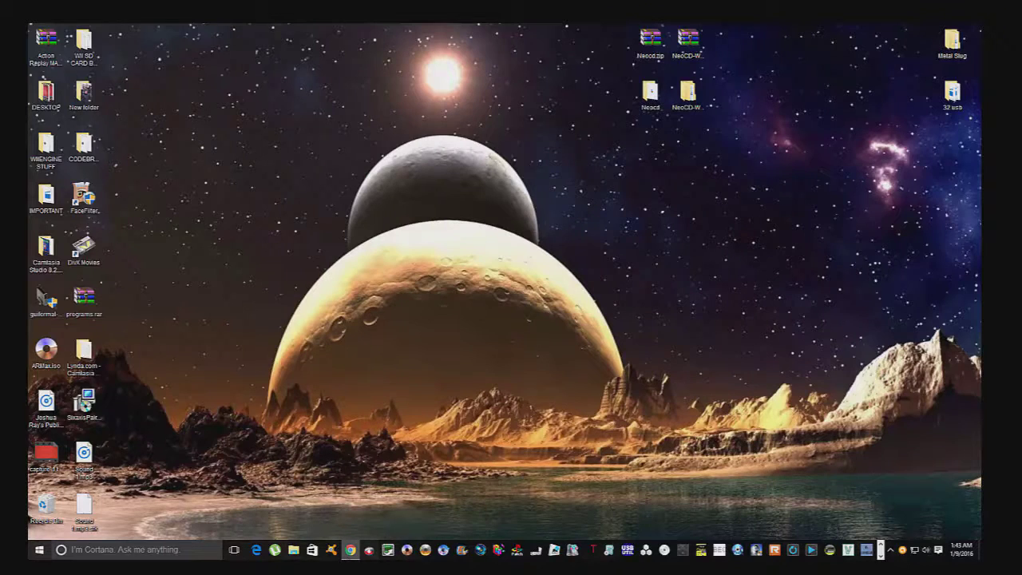
Switch to Chrome and find the package description in the darkumbra.net NeoGeo CD Emulator forum topic
{"action": "left_click", "coordinate": [350, 550]}
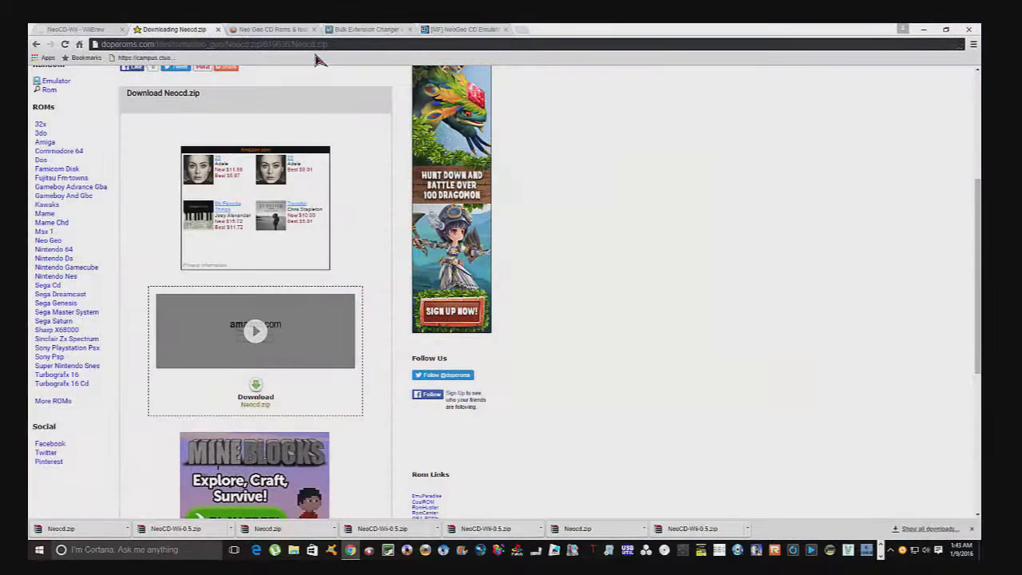
{"action": "left_click", "coordinate": [463, 29]}
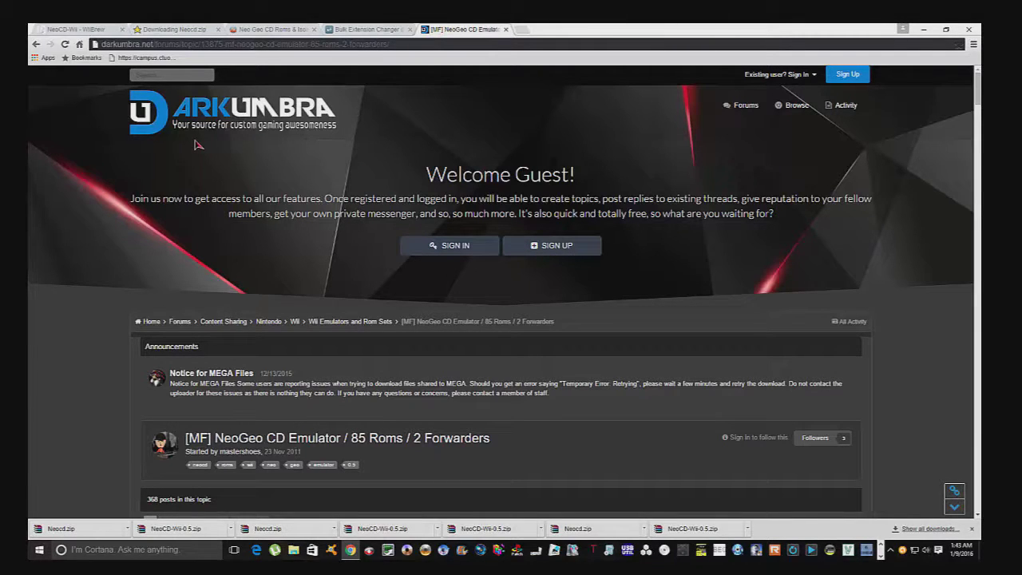
{"action": "scroll", "coordinate": [284, 228], "scroll_direction": "down", "scroll_amount": 8}
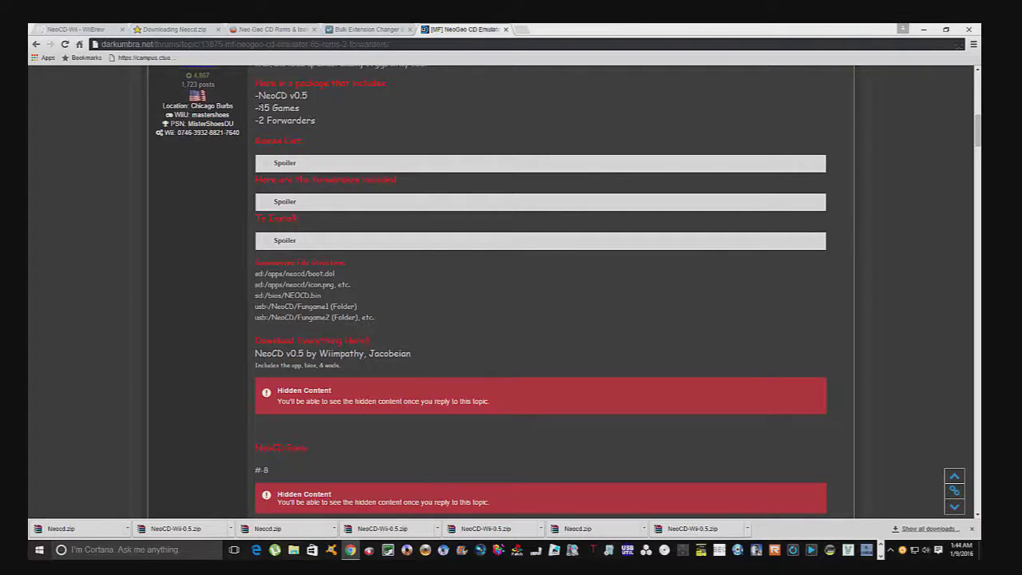
Highlight the games and forwarders entries in the package description, reveal the hidden games list, and minimize the browser
{"action": "left_click_drag", "start_coordinate": [299, 108], "coordinate": [256, 107]}
{"action": "left_click", "coordinate": [307, 117]}
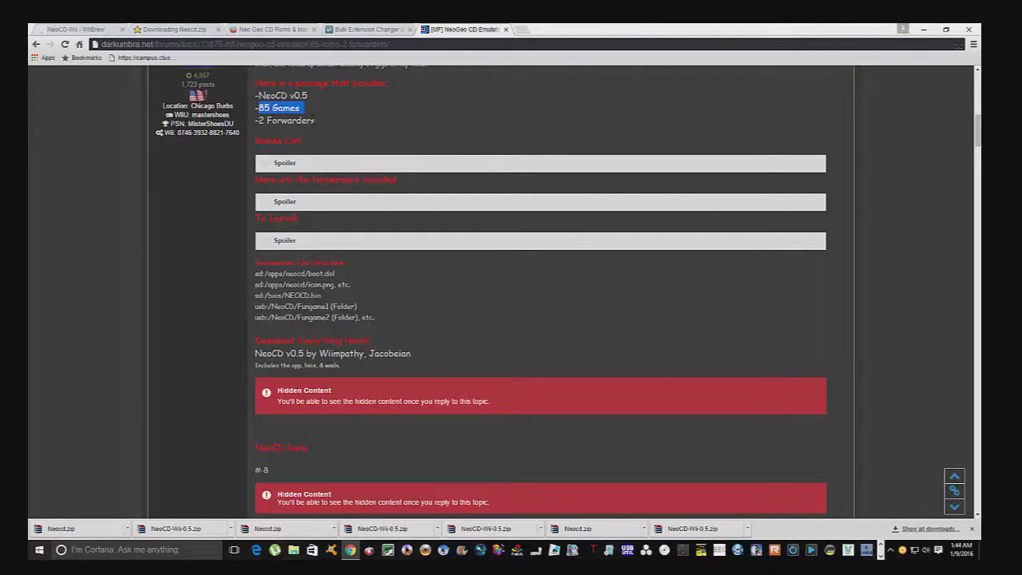
{"action": "left_click_drag", "start_coordinate": [316, 121], "coordinate": [280, 121]}
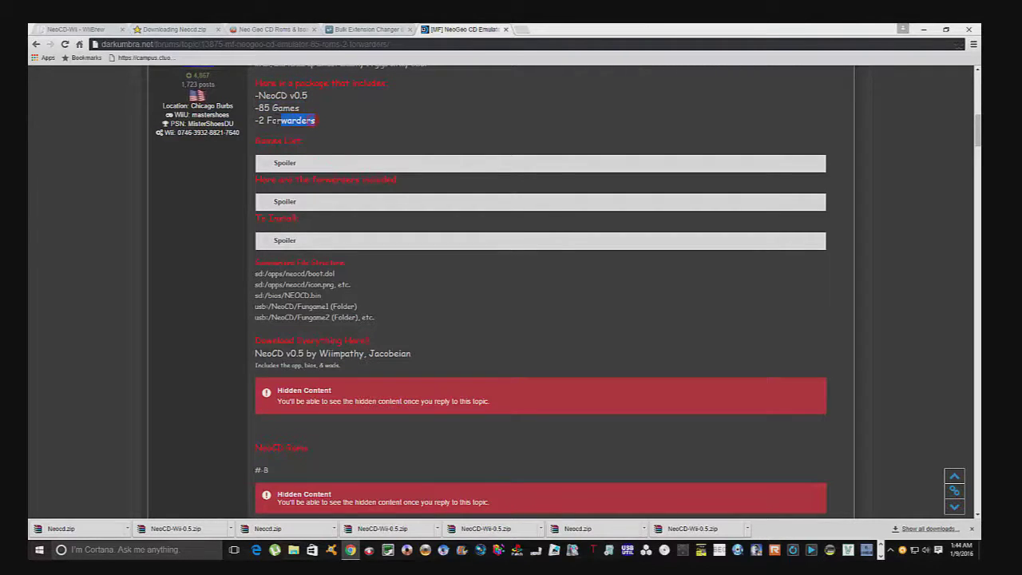
{"action": "left_click", "coordinate": [329, 119]}
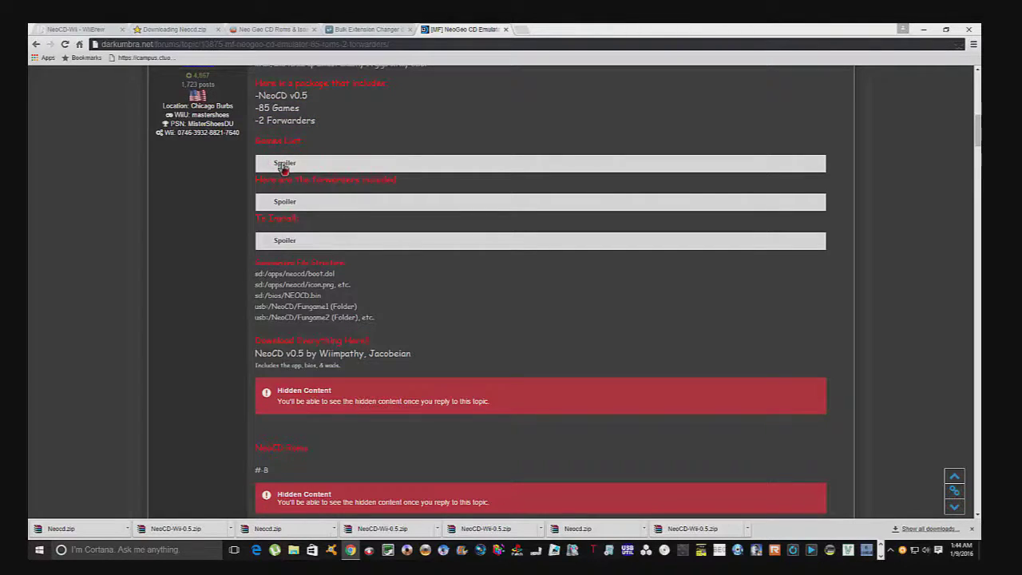
{"action": "left_click", "coordinate": [283, 166]}
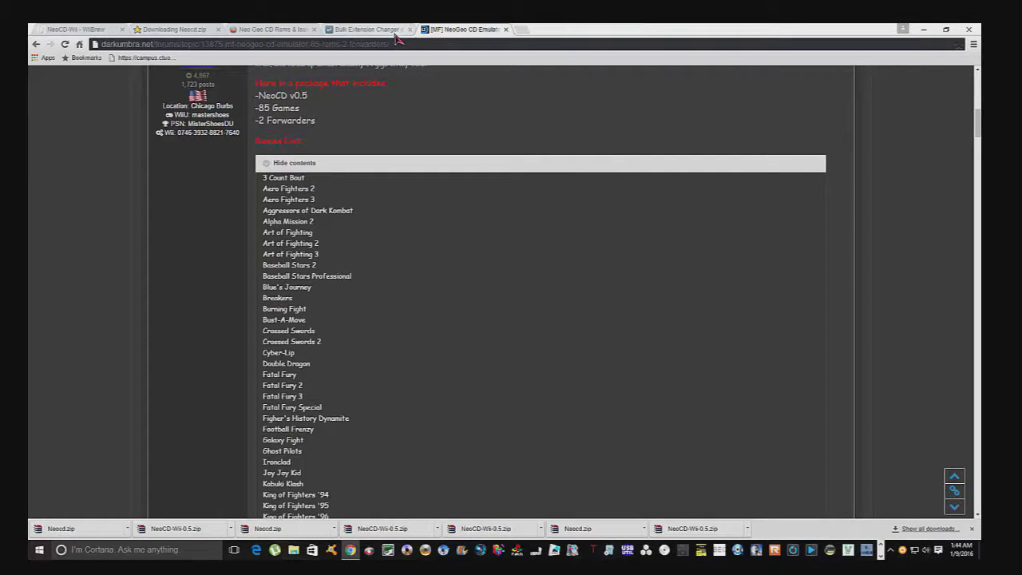
{"action": "left_click", "coordinate": [923, 29]}
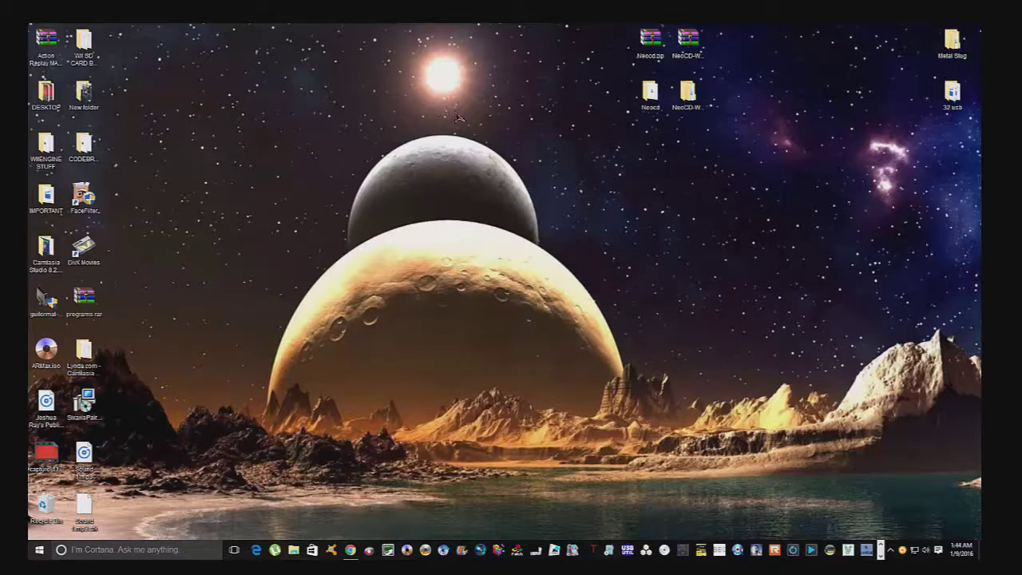
Reposition the Metal Slug folder on the desktop and extract its Metal Slug (1996)(SNK)(Jp-US)[!].zip archive into a folder of the same name
{"action": "left_click_drag", "start_coordinate": [958, 41], "coordinate": [517, 49]}
{"action": "double_click", "coordinate": [503, 45]}
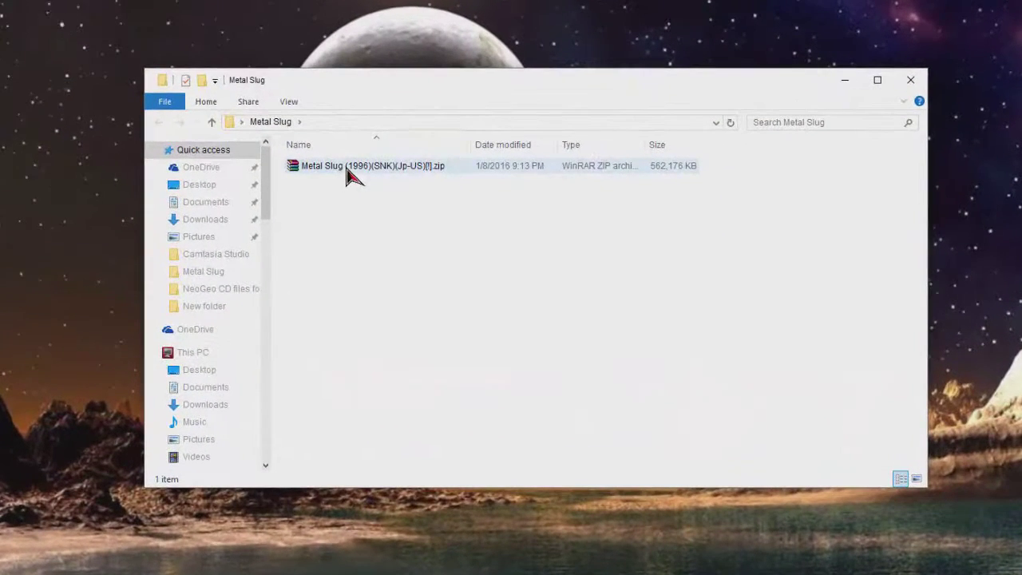
{"action": "left_click", "coordinate": [347, 170]}
{"action": "right_click", "coordinate": [346, 166]}
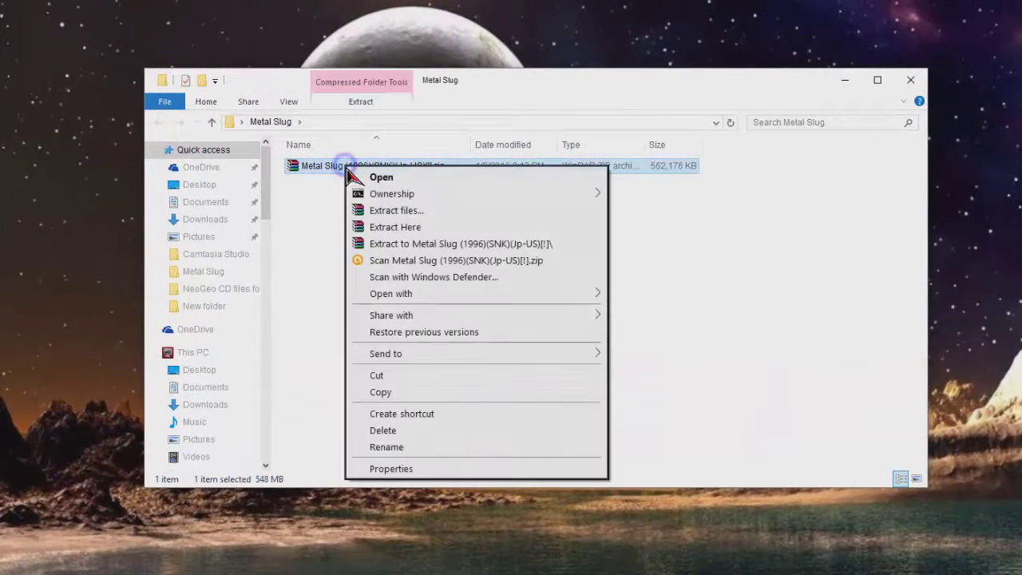
{"action": "left_click", "coordinate": [387, 246]}
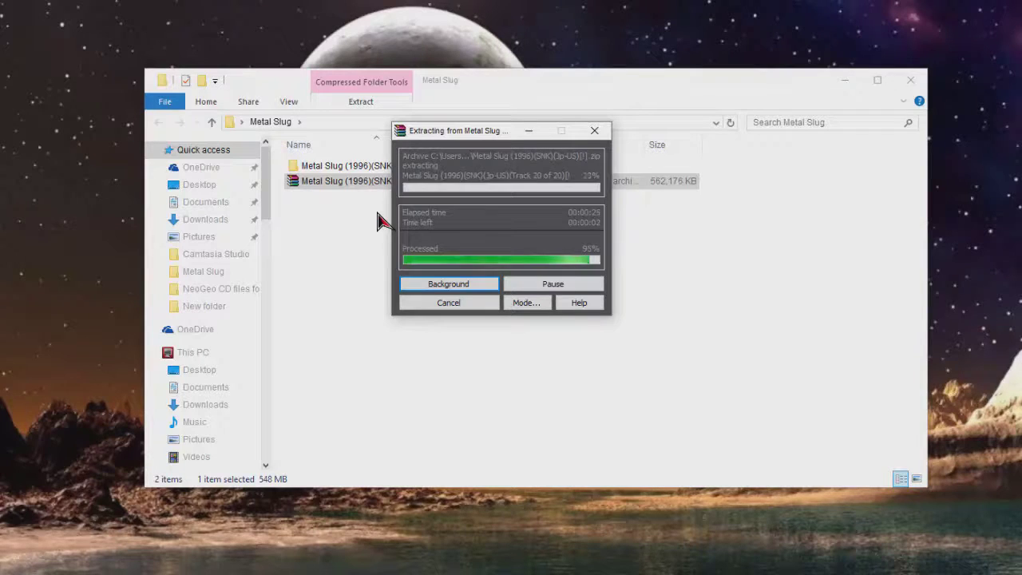
{"action": "left_click", "coordinate": [377, 213]}
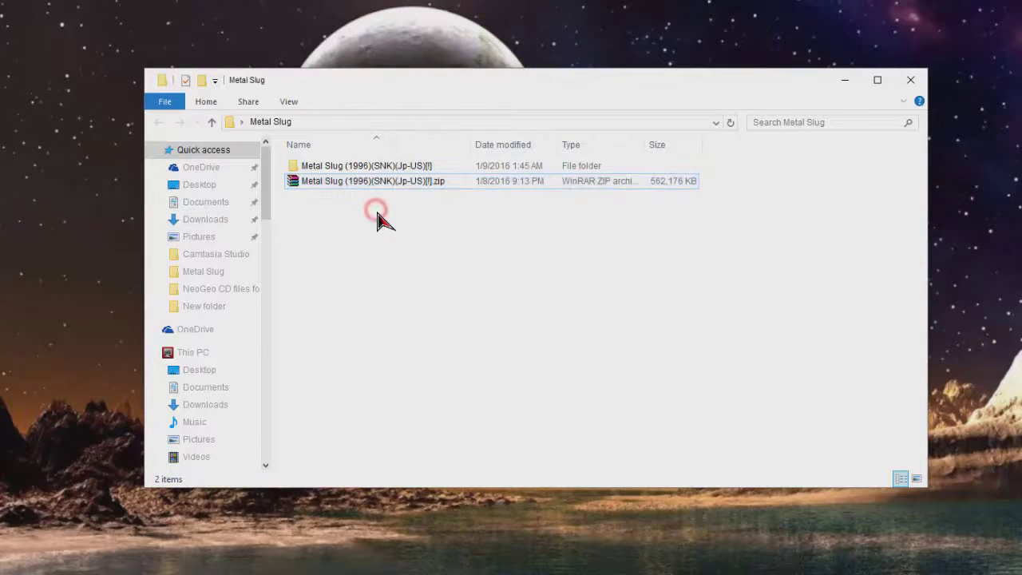
Move the Metal Slug window aside and open the extracted Metal Slug (1996)(SNK)(Jp-US)[!] folder to view its files
{"action": "mouse_move", "coordinate": [393, 90]}
{"action": "left_mouse_down"}
{"action": "mouse_move", "coordinate": [513, 27]}
{"action": "mouse_move", "coordinate": [572, 29]}
{"action": "left_mouse_up"}
{"action": "left_click", "coordinate": [543, 110]}
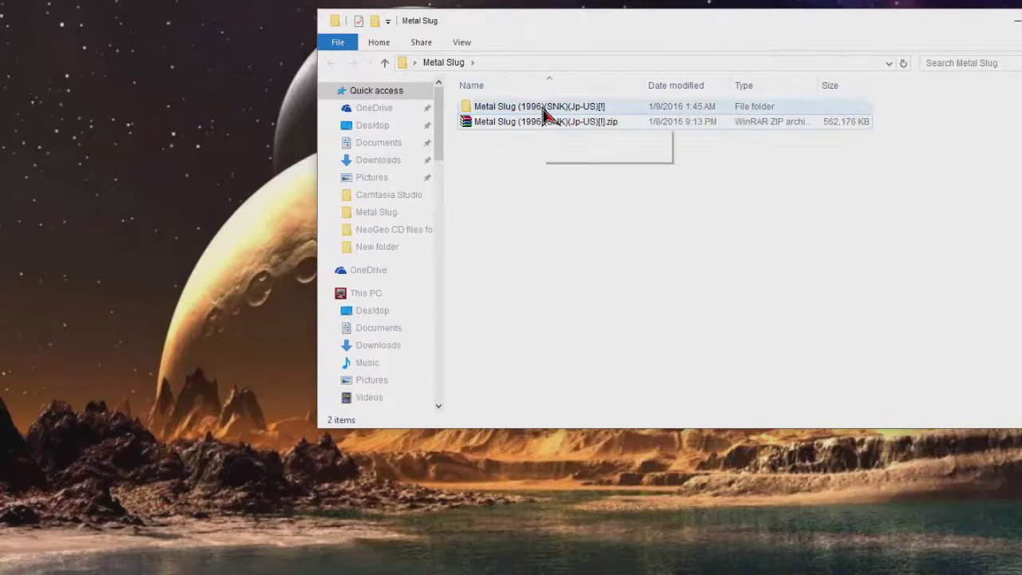
{"action": "double_click", "coordinate": [542, 109]}
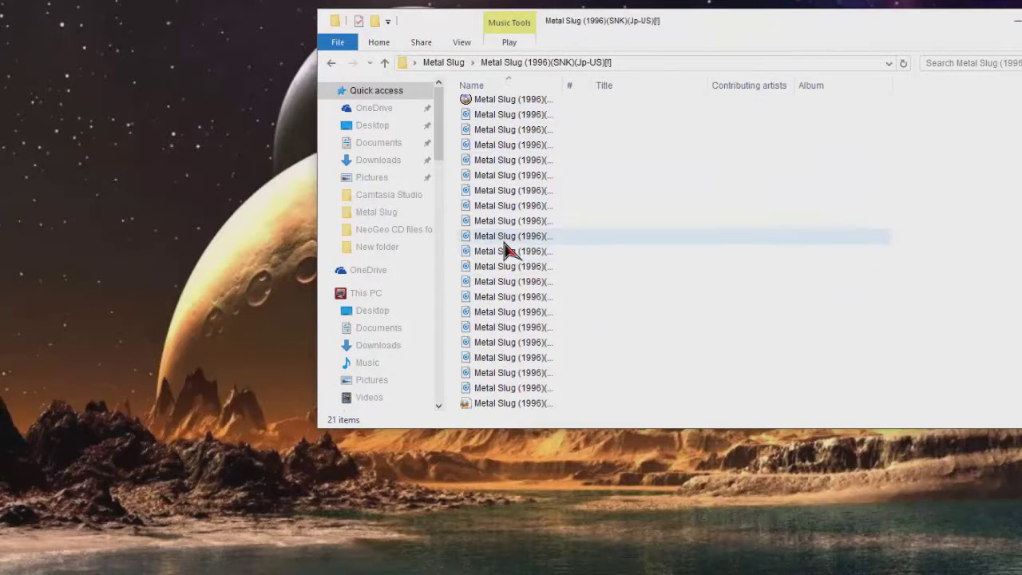
Check the file type of the Track 01 disc image in its properties
{"action": "right_click", "coordinate": [496, 105]}
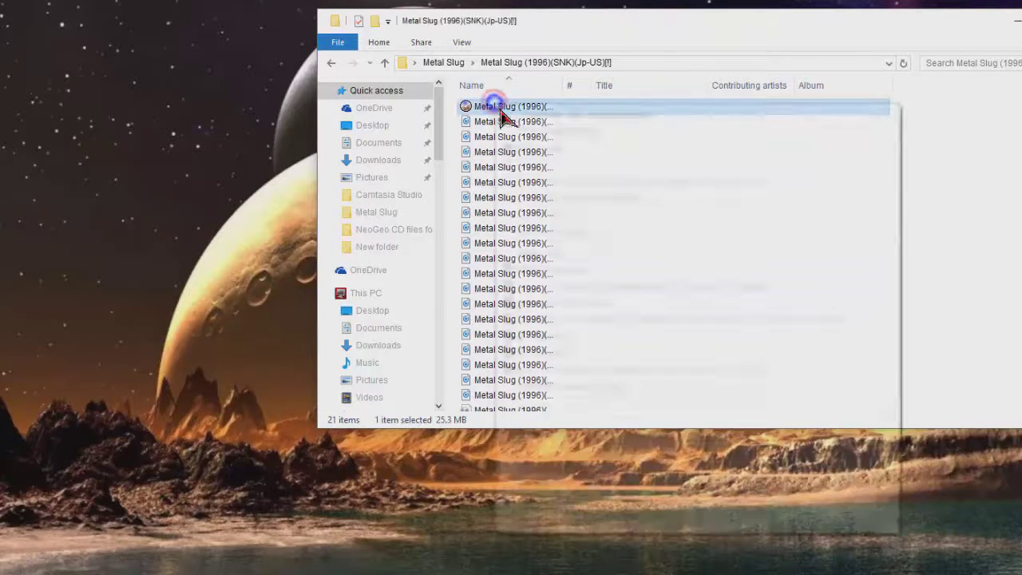
{"action": "left_click", "coordinate": [535, 523]}
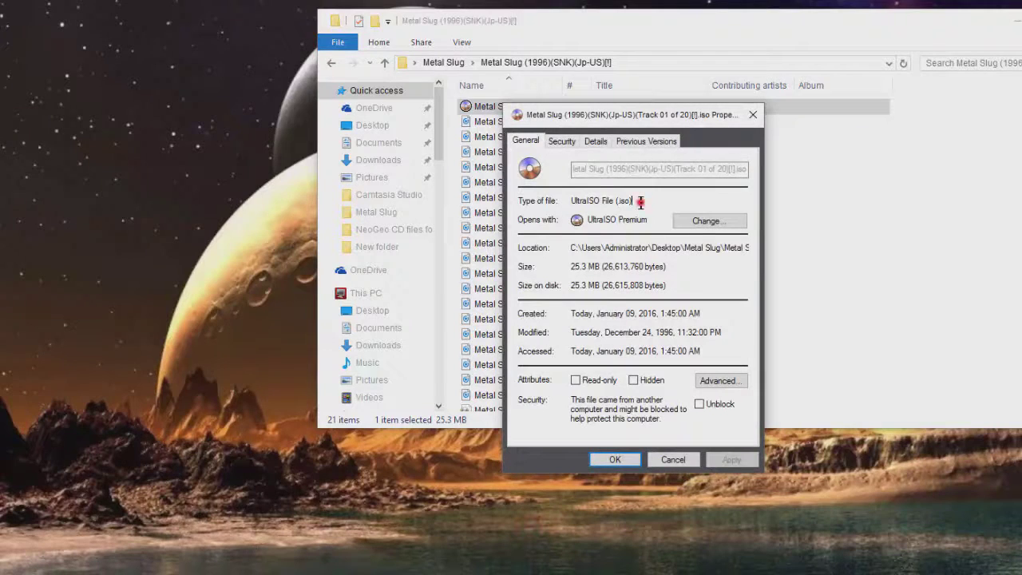
{"action": "left_click_drag", "start_coordinate": [639, 202], "coordinate": [572, 203]}
{"action": "left_click", "coordinate": [753, 114]}
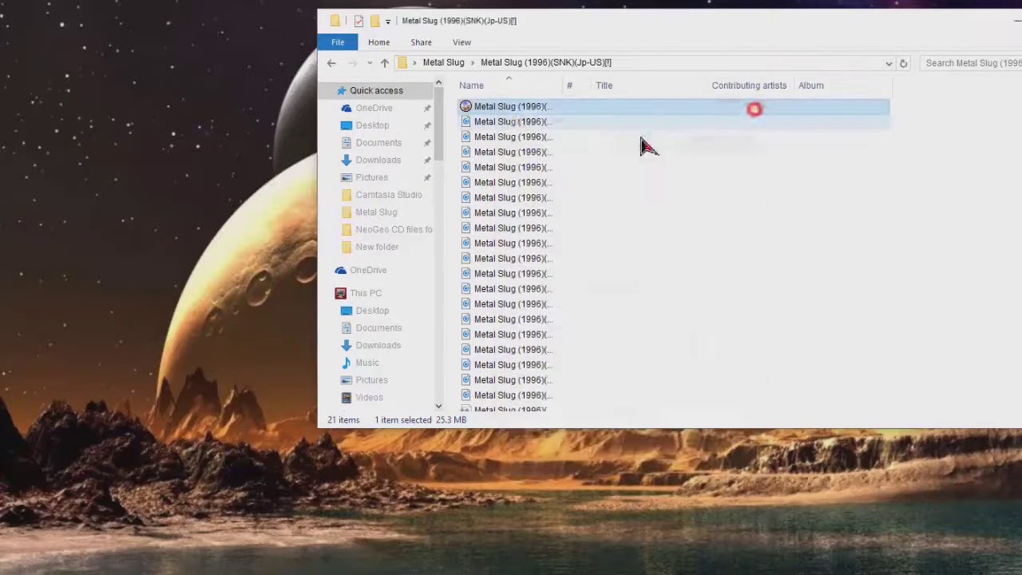
Check the file type of the Track 02 audio file in its properties
{"action": "left_click", "coordinate": [519, 126]}
{"action": "right_click", "coordinate": [520, 122]}
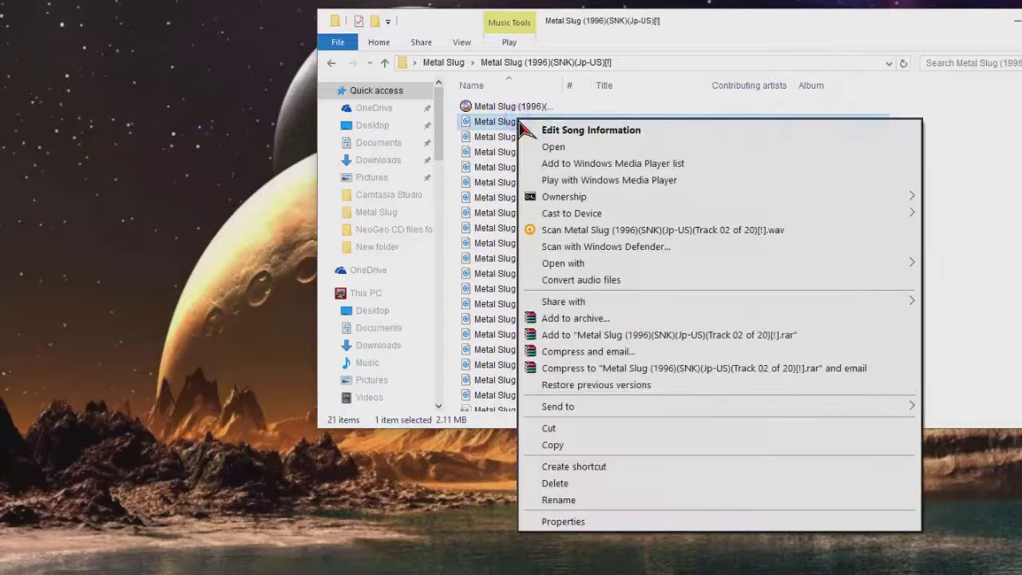
{"action": "left_click", "coordinate": [550, 521]}
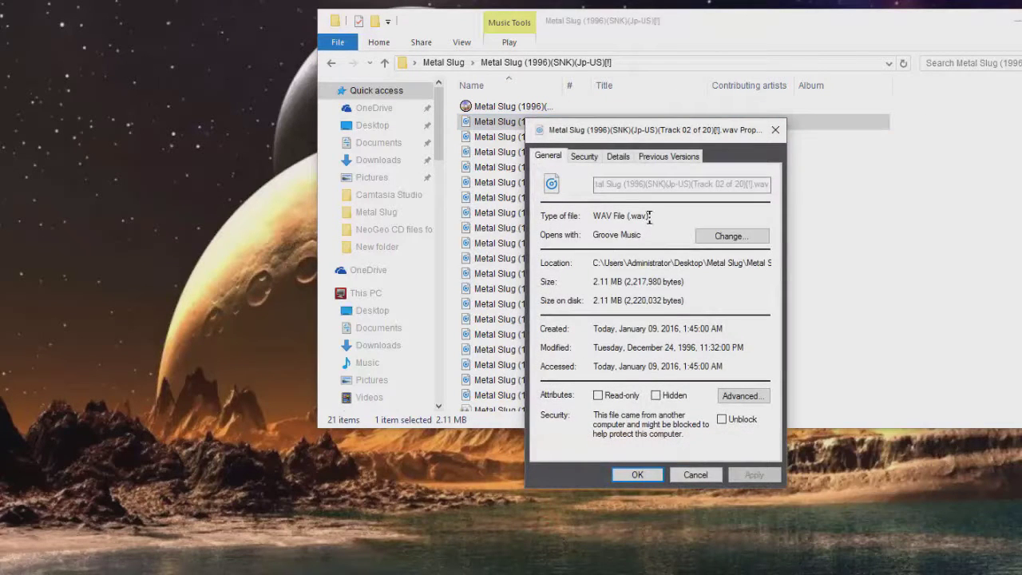
{"action": "left_click_drag", "start_coordinate": [649, 216], "coordinate": [595, 216]}
{"action": "left_click", "coordinate": [775, 129]}
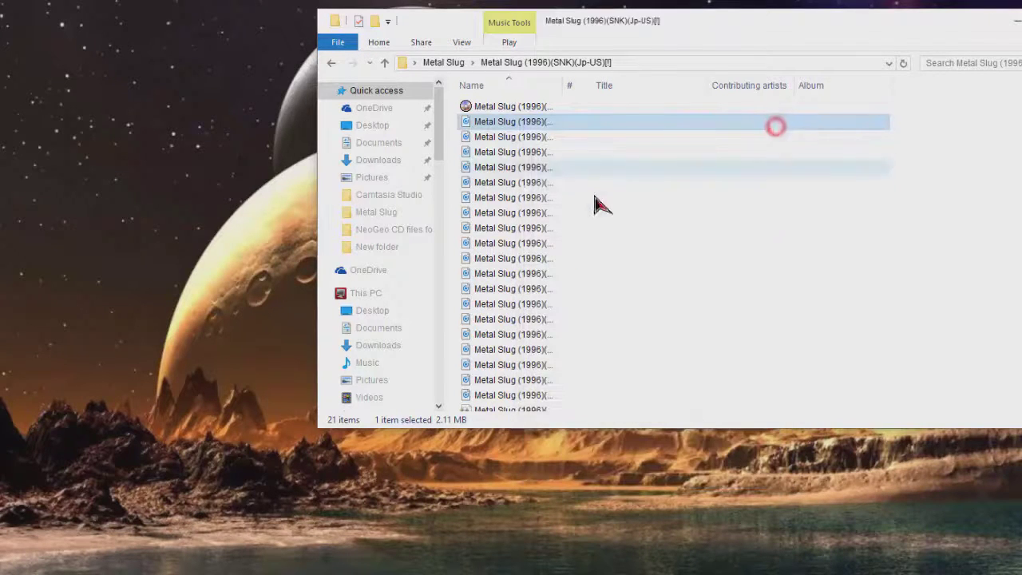
Create a new folder named mp3 inside the Metal Slug (1996)(SNK)(Jp-US)[!] folder
{"action": "left_click", "coordinate": [453, 152]}
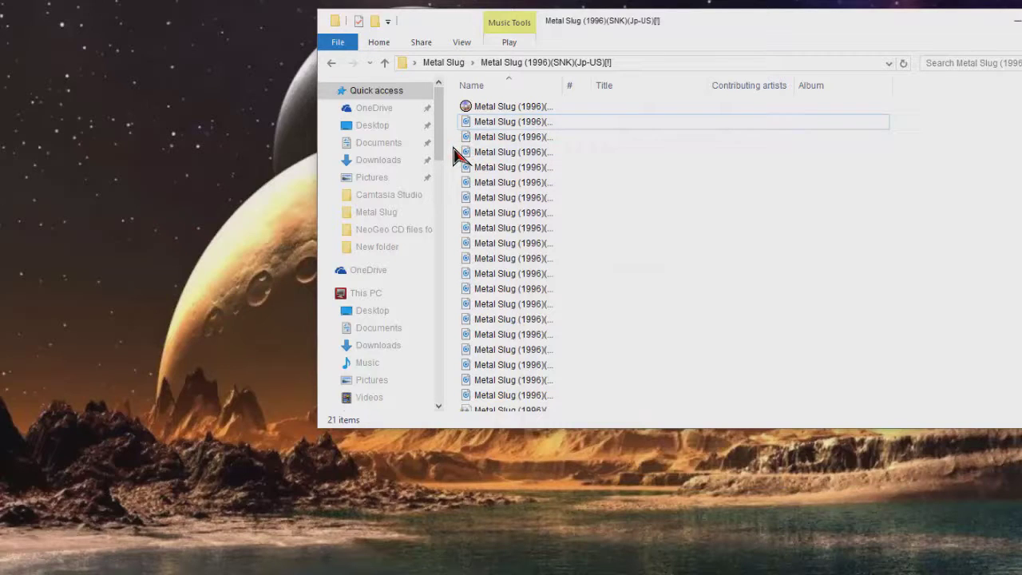
{"action": "right_click", "coordinate": [452, 151]}
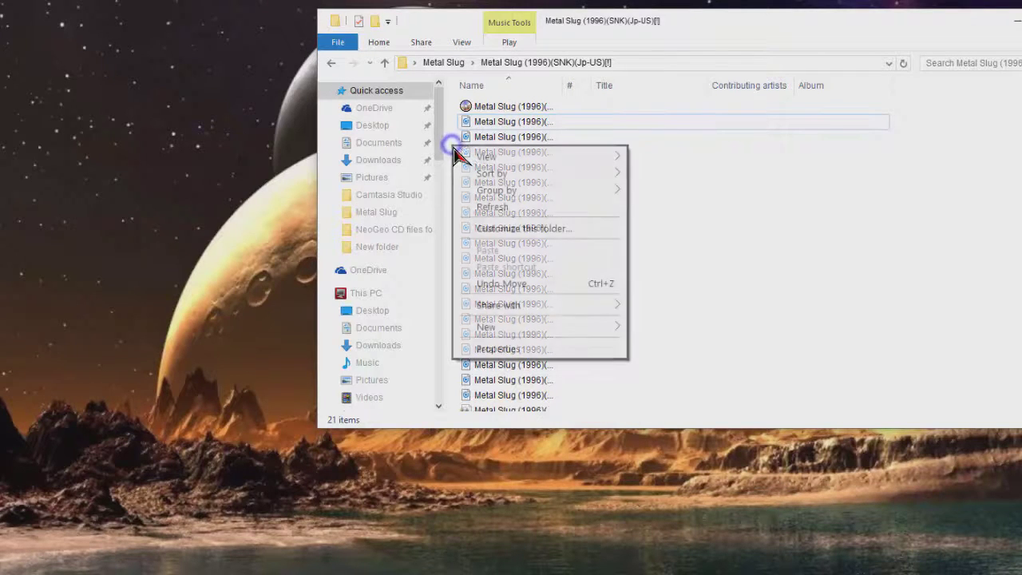
{"action": "mouse_move", "coordinate": [611, 334]}
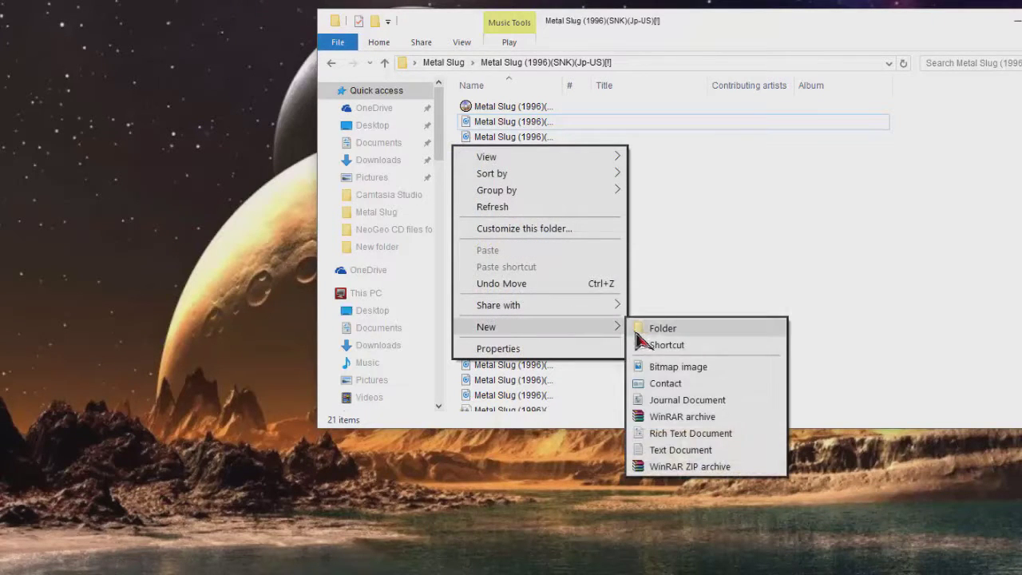
{"action": "left_click", "coordinate": [644, 329]}
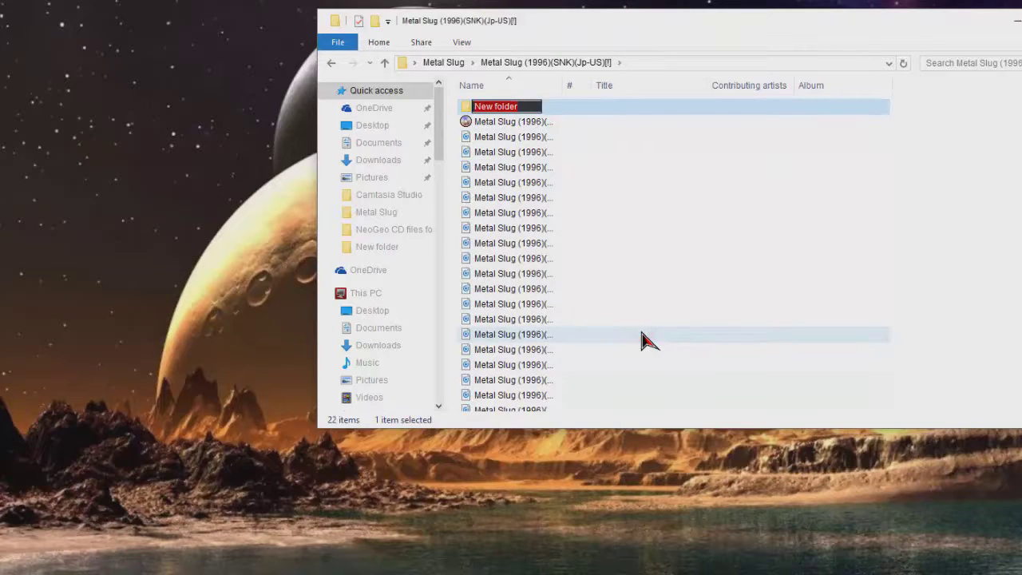
{"action": "type", "text": "m"}
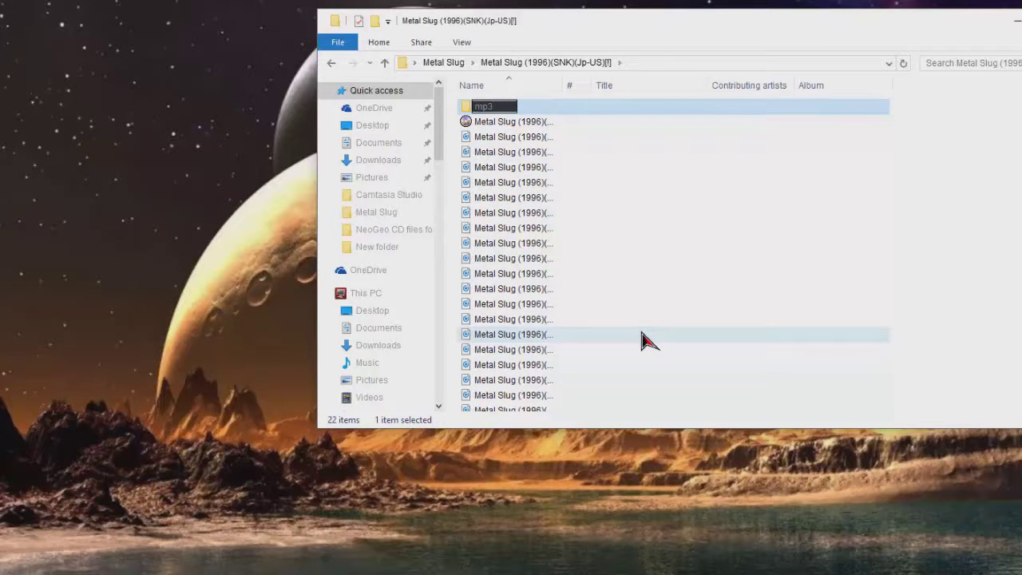
{"action": "type", "text": "p3"}
{"action": "left_click", "coordinate": [450, 151]}
Move all the WAV track files into the mp3 folder, check its contents, and return to the game folder
{"action": "left_click_drag", "start_coordinate": [453, 138], "coordinate": [652, 403]}
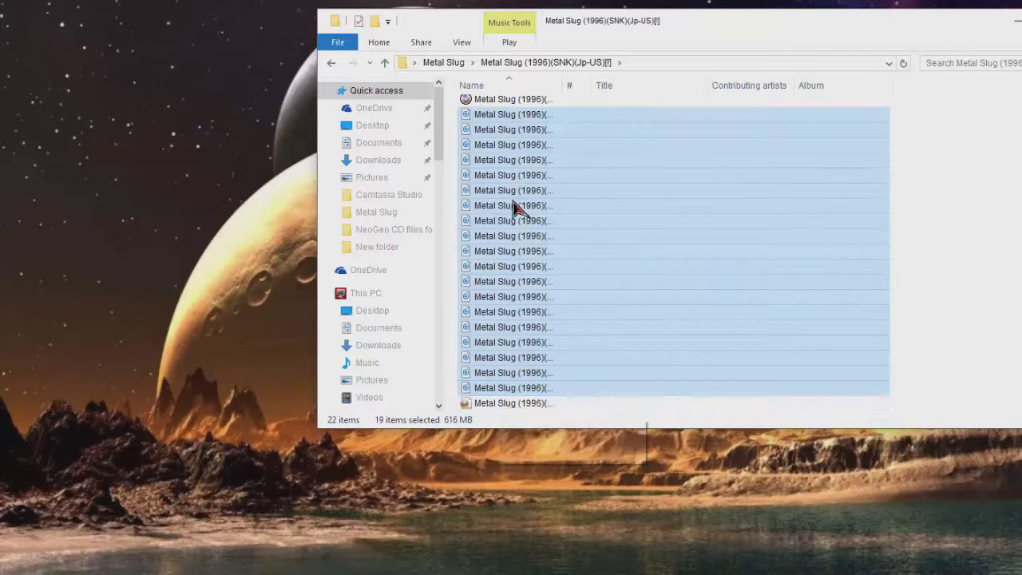
{"action": "scroll", "coordinate": [515, 204], "scroll_direction": "up", "scroll_amount": 1}
{"action": "left_click_drag", "start_coordinate": [549, 147], "coordinate": [561, 113]}
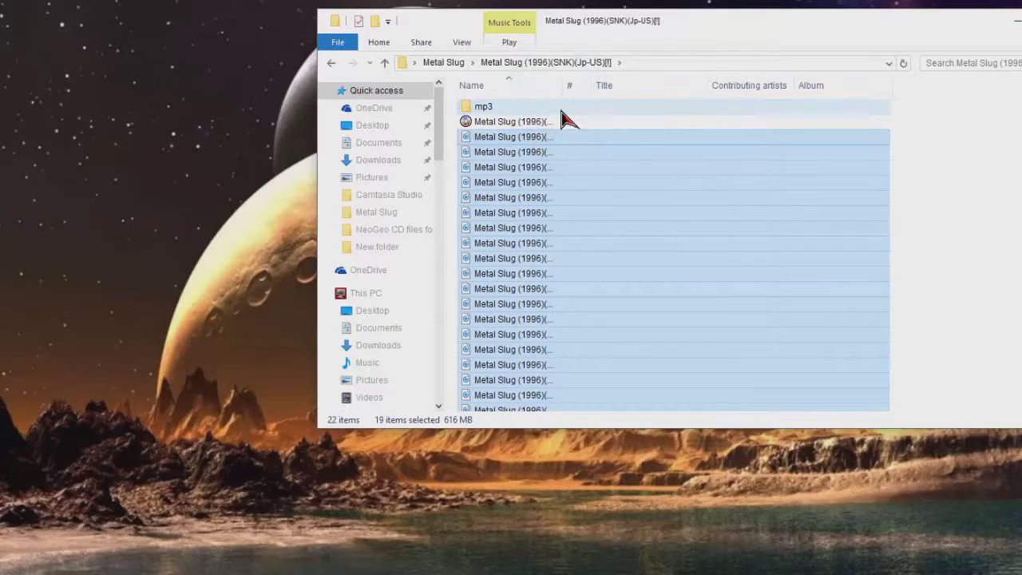
{"action": "left_click", "coordinate": [550, 163]}
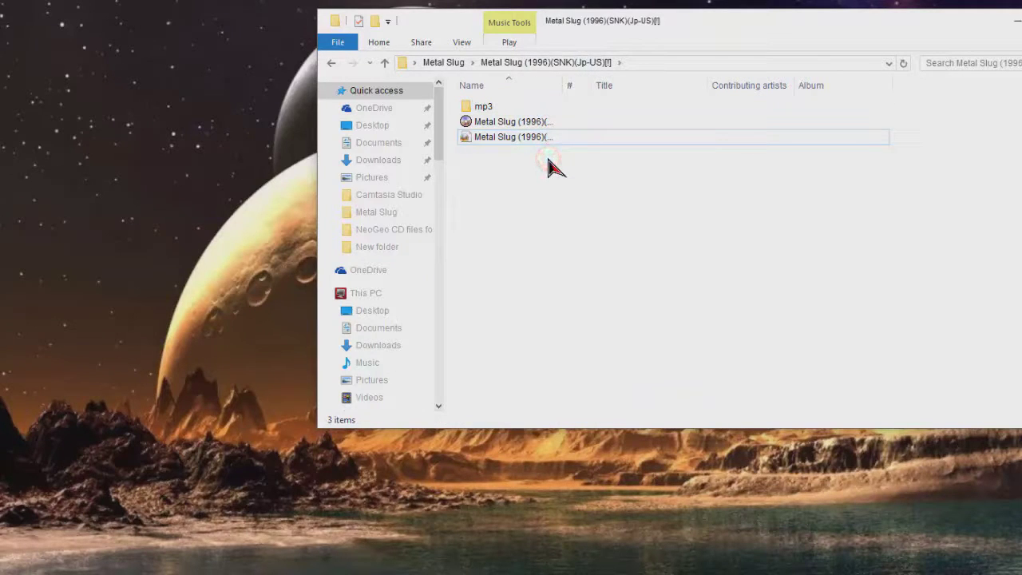
{"action": "double_click", "coordinate": [528, 106]}
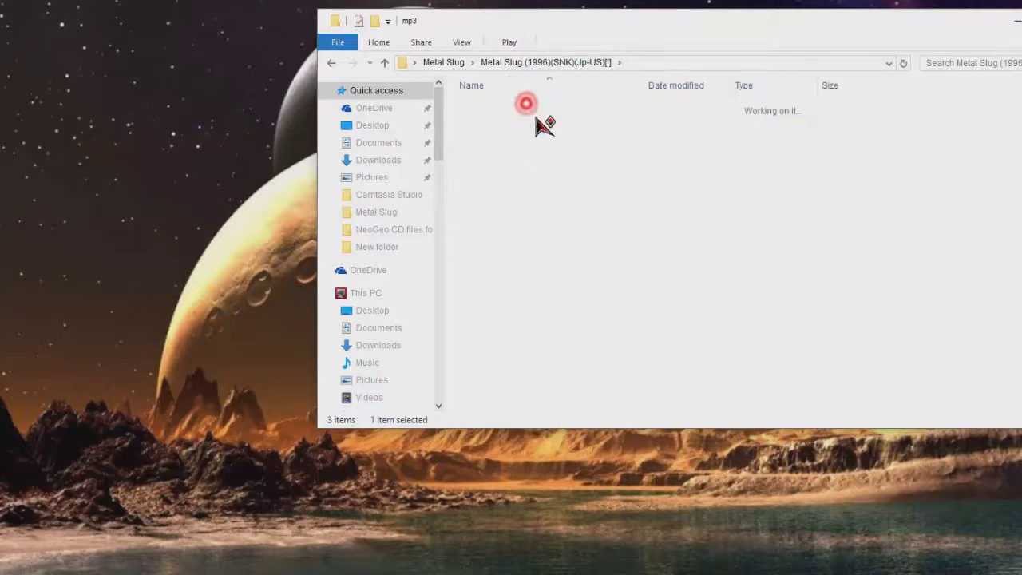
{"action": "left_click", "coordinate": [331, 64]}
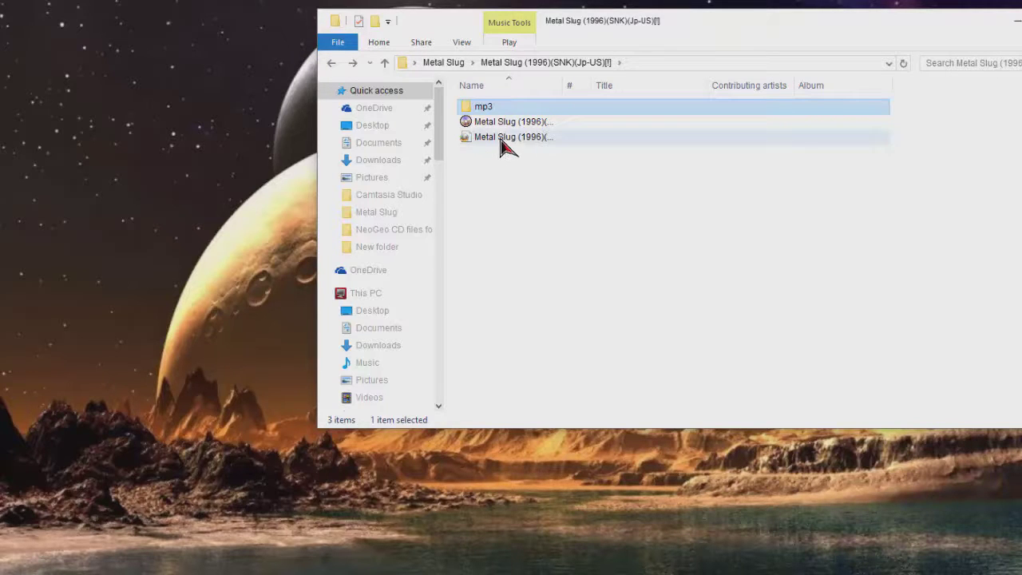
Open the Track 01 ISO in UltraISO, extract all its files to Metal Slug (1996)(SNK)(Jp-US)[!] in the Metal Slug folder, and close UltraISO
{"action": "right_click", "coordinate": [511, 131]}
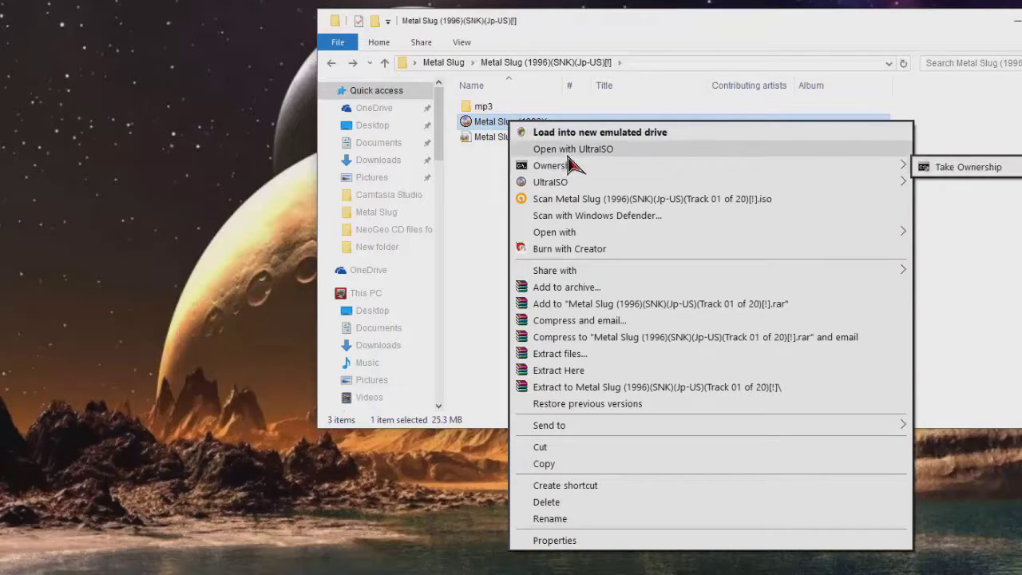
{"action": "left_click", "coordinate": [563, 150]}
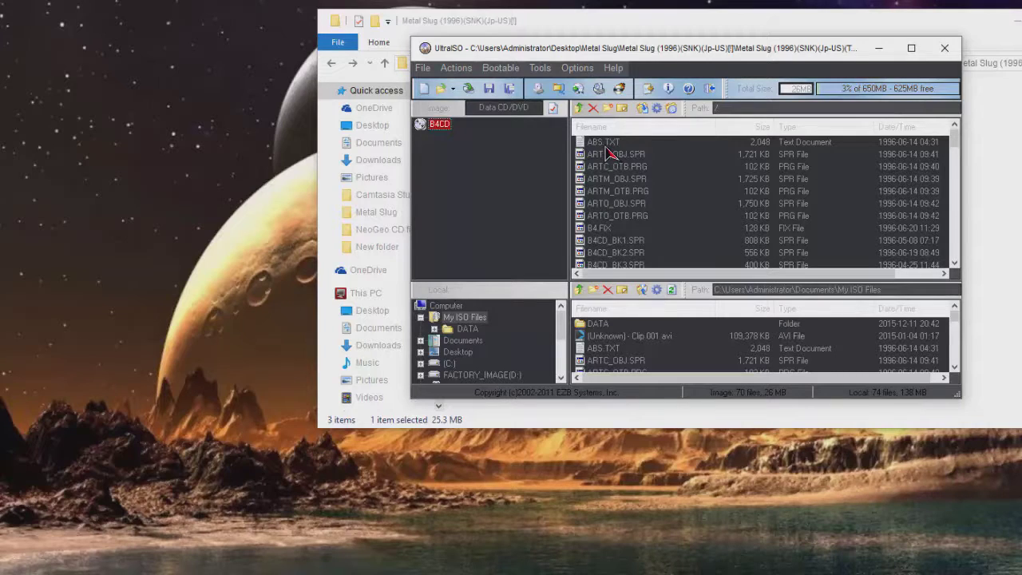
{"action": "left_click", "coordinate": [605, 144]}
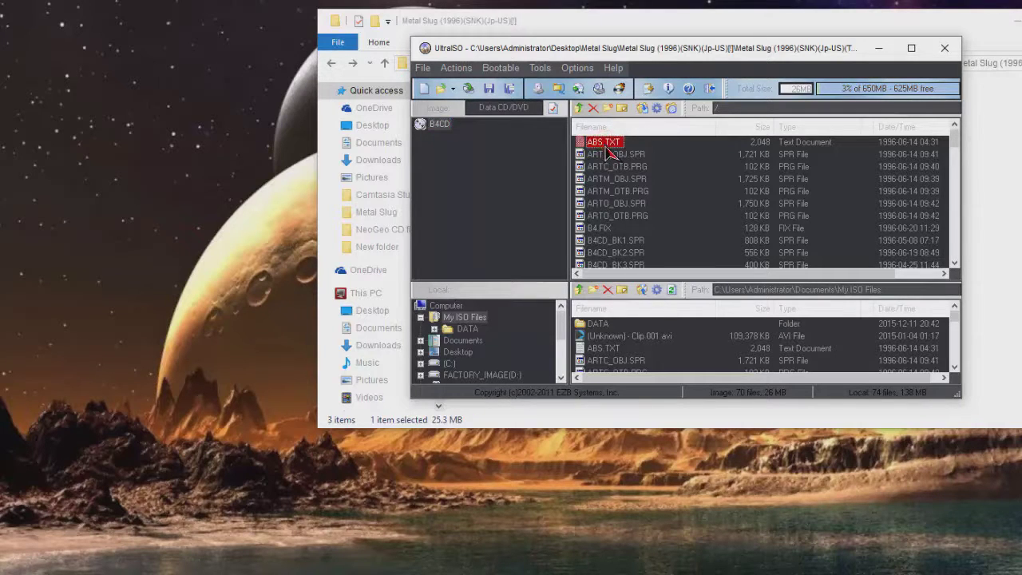
{"action": "key", "text": "ctrl+a"}
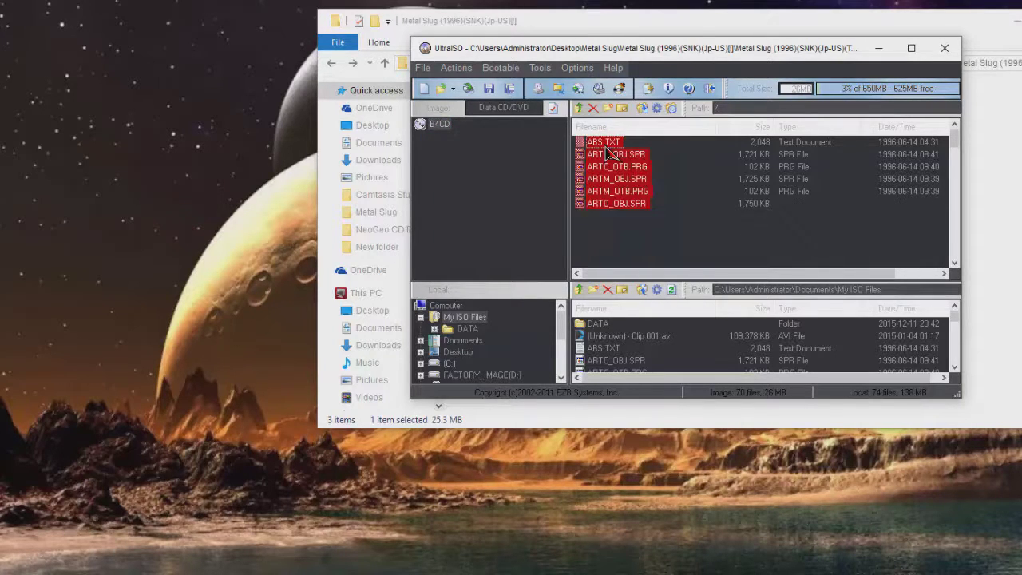
{"action": "right_click", "coordinate": [606, 150]}
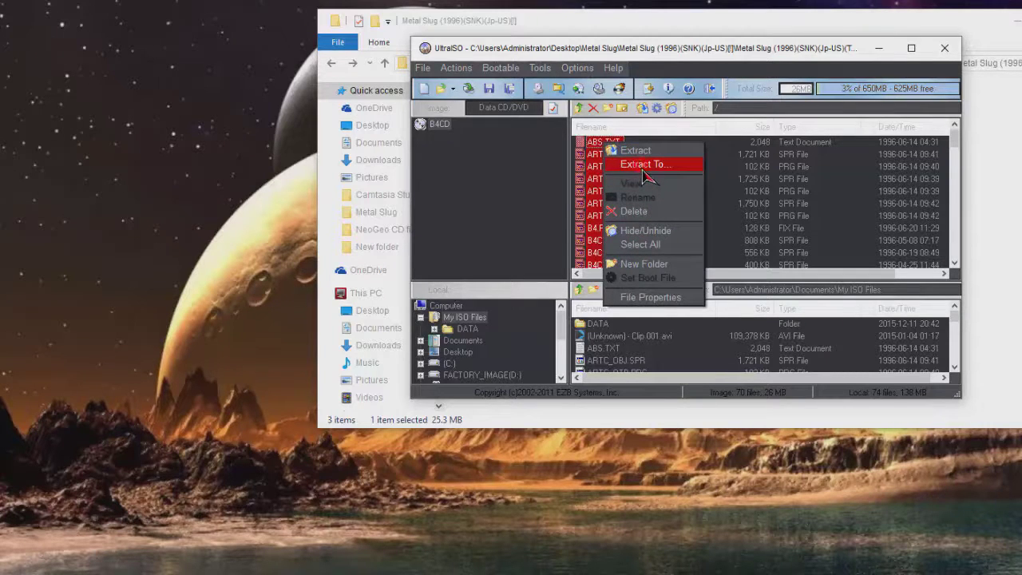
{"action": "left_click", "coordinate": [643, 164]}
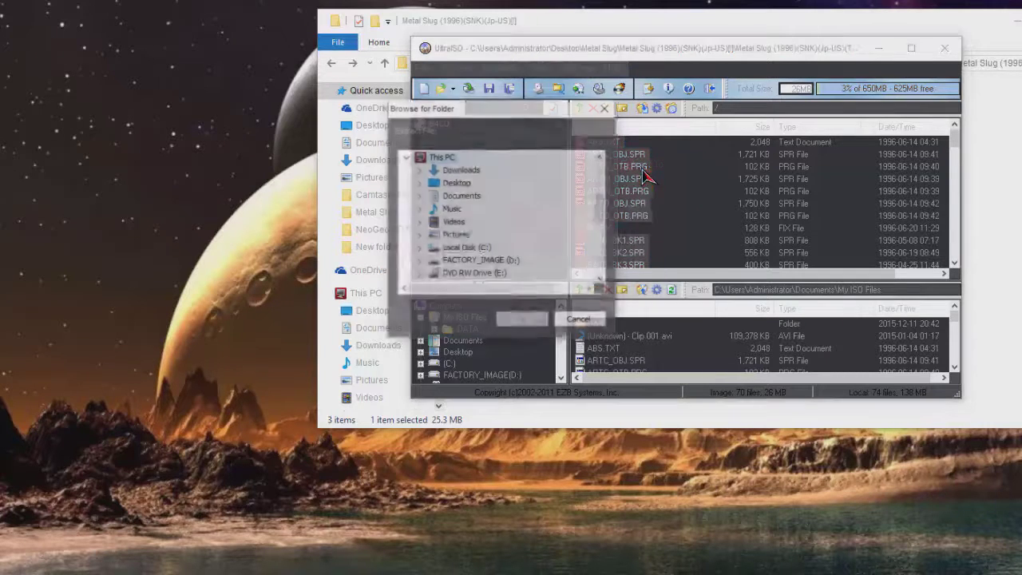
{"action": "left_click", "coordinate": [700, 47]}
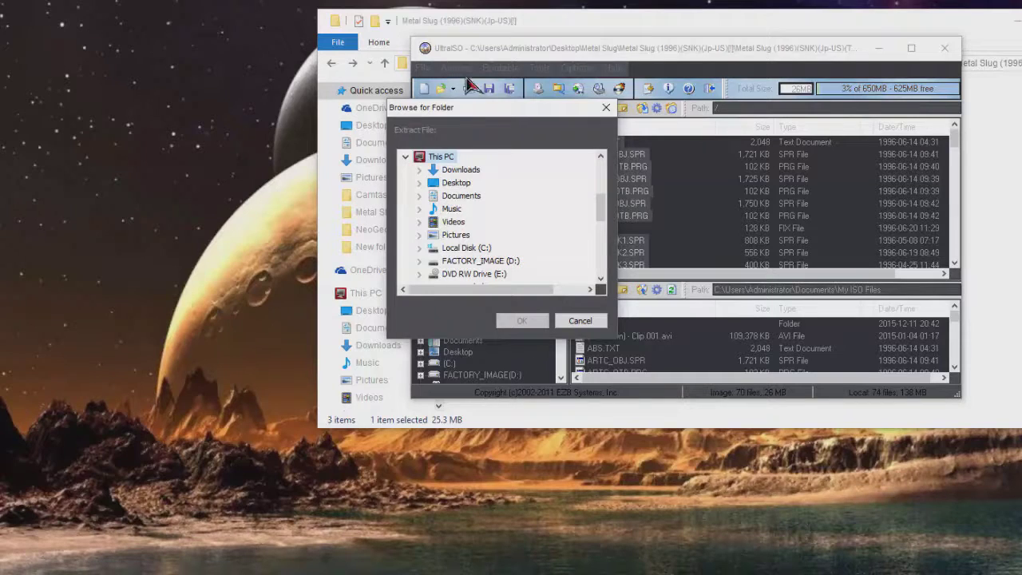
{"action": "left_click_drag", "start_coordinate": [602, 200], "coordinate": [605, 243]}
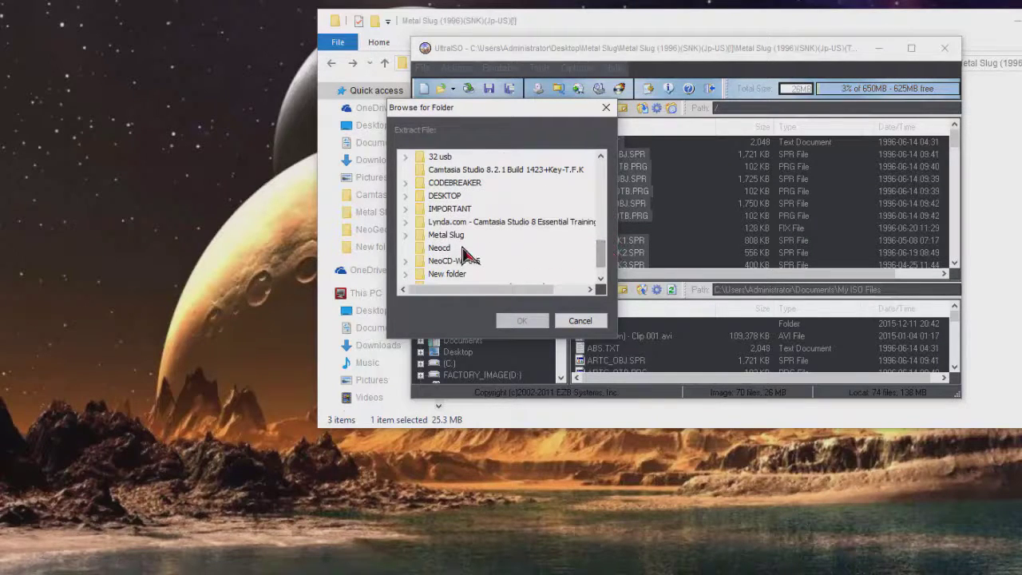
{"action": "left_click", "coordinate": [406, 236]}
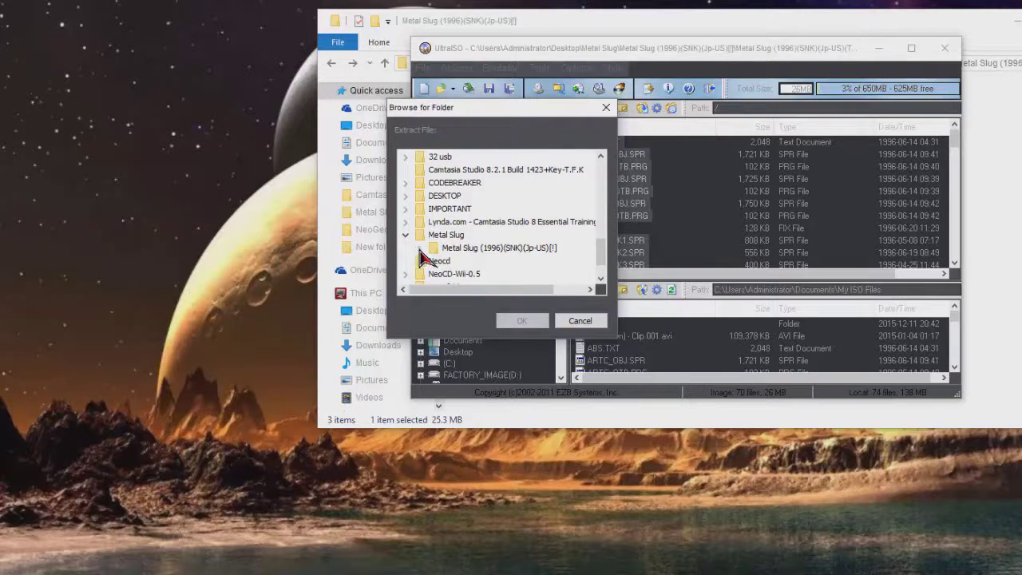
{"action": "left_click", "coordinate": [463, 248]}
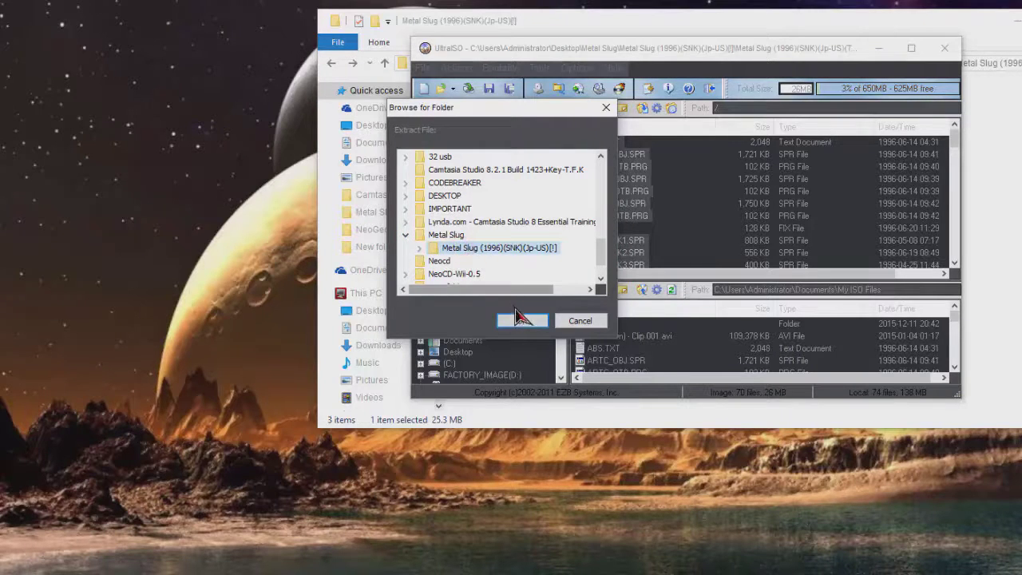
{"action": "left_click", "coordinate": [521, 322]}
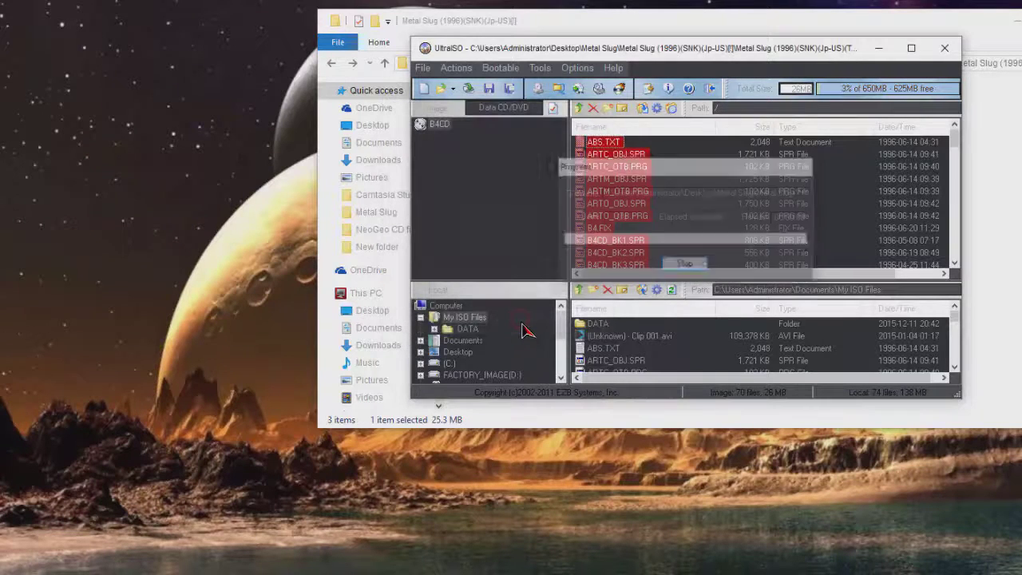
{"action": "left_click", "coordinate": [945, 48]}
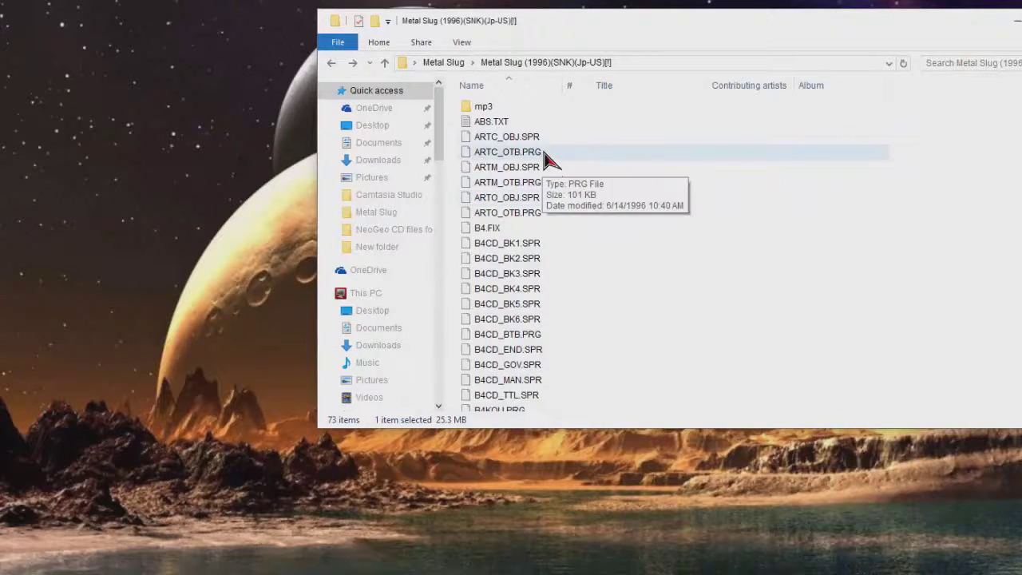
Look through the extracted game files, check the file type of Track 02 in the mp3 folder, and close the folder window
{"action": "scroll", "coordinate": [554, 251], "scroll_direction": "down", "scroll_amount": 15}
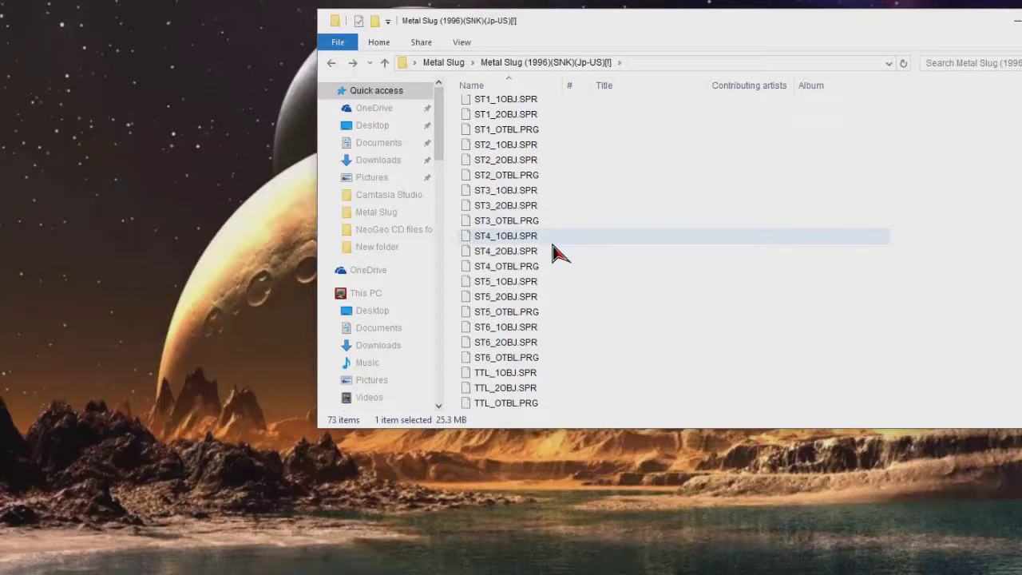
{"action": "scroll", "coordinate": [559, 262], "scroll_direction": "up", "scroll_amount": 15}
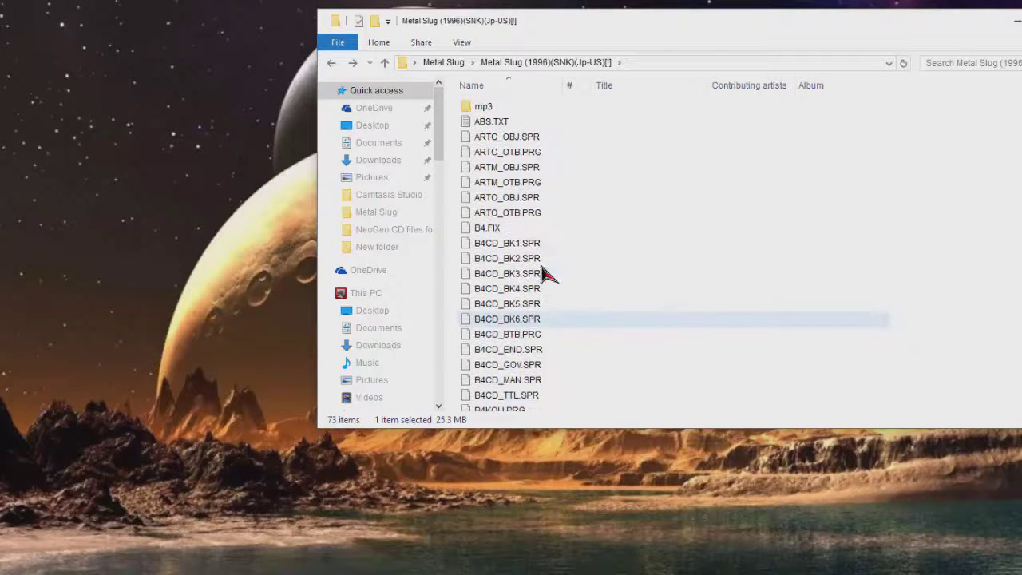
{"action": "double_click", "coordinate": [491, 106]}
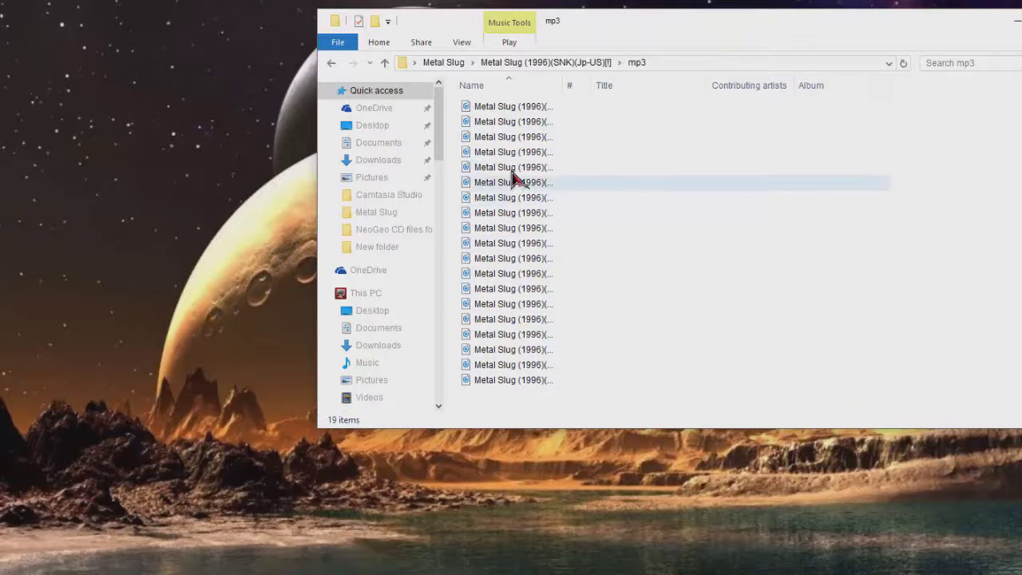
{"action": "right_click", "coordinate": [506, 107]}
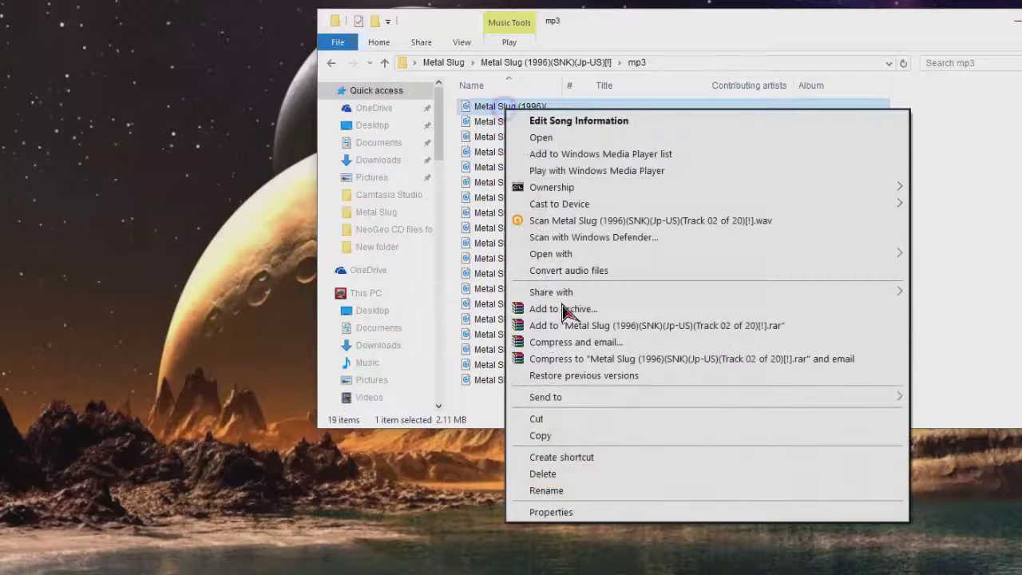
{"action": "left_click", "coordinate": [559, 512]}
{"action": "left_click_drag", "start_coordinate": [642, 210], "coordinate": [581, 210]}
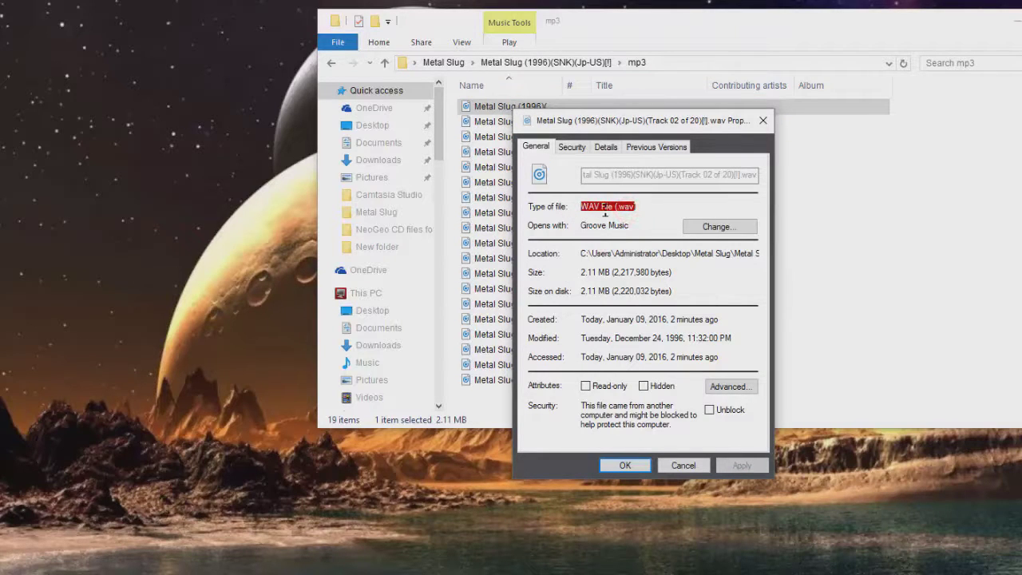
{"action": "left_click", "coordinate": [763, 120]}
{"action": "left_click", "coordinate": [452, 153]}
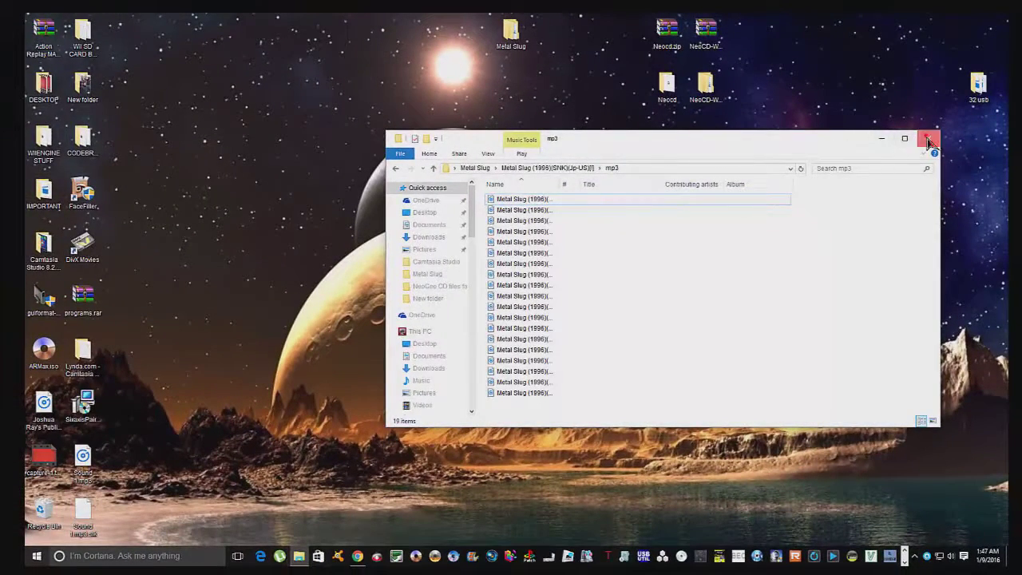
{"action": "left_click", "coordinate": [928, 138]}
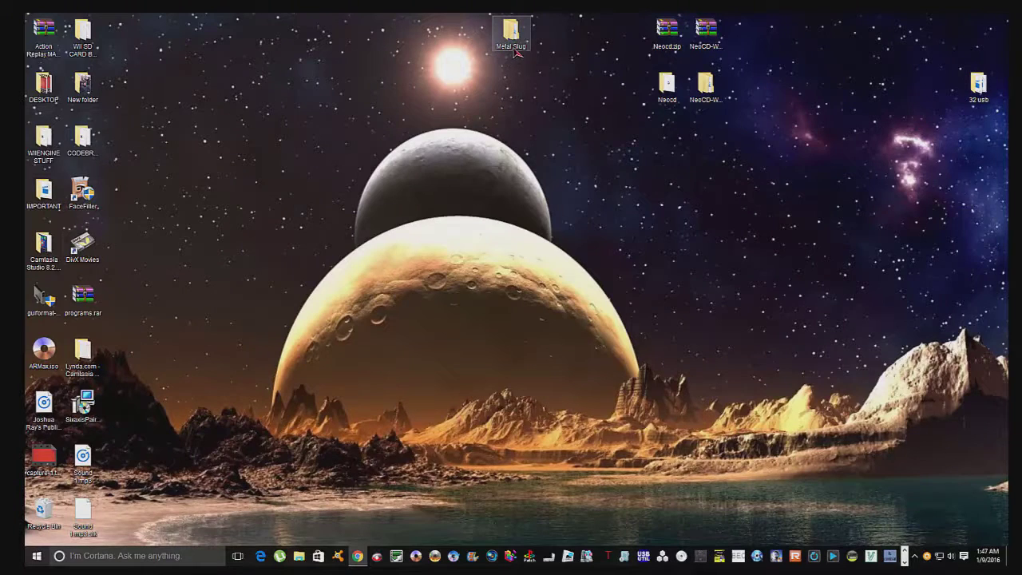
Check the audio tracks in the mp3 folder inside Metal Slug (1996)(SNK)(Jp-US)[!], and close the folder window
{"action": "double_click", "coordinate": [512, 48]}
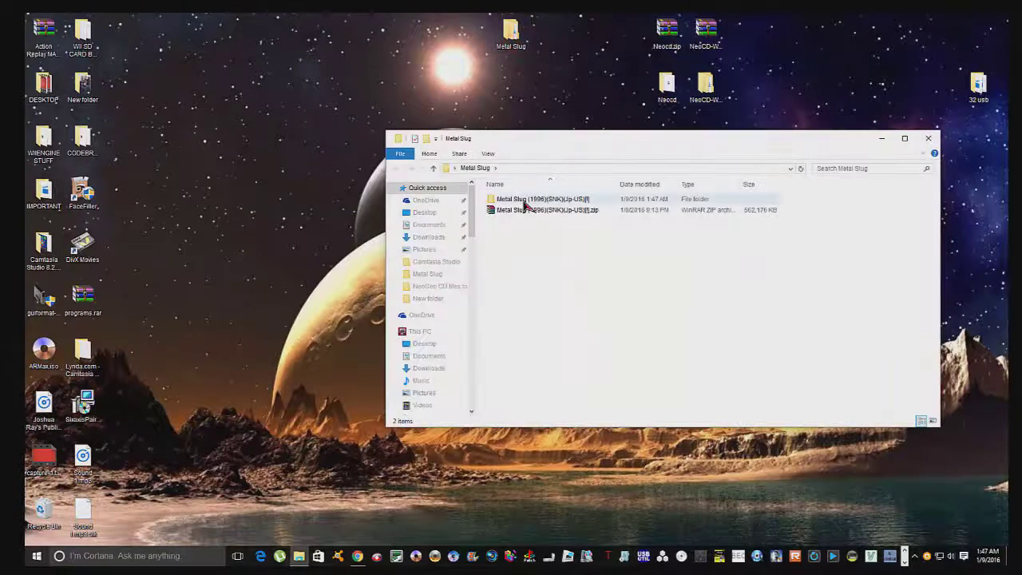
{"action": "double_click", "coordinate": [538, 201]}
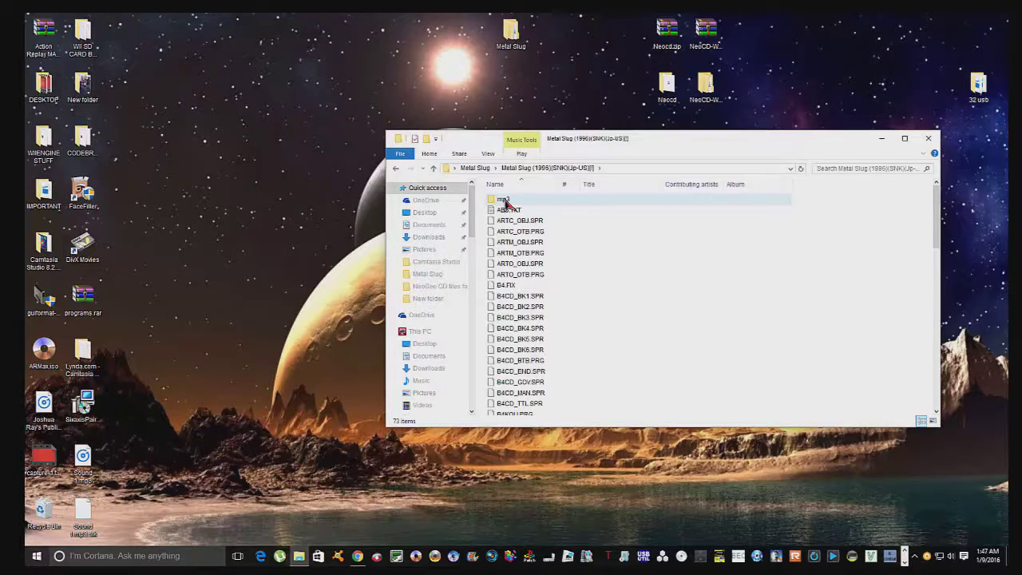
{"action": "double_click", "coordinate": [503, 200]}
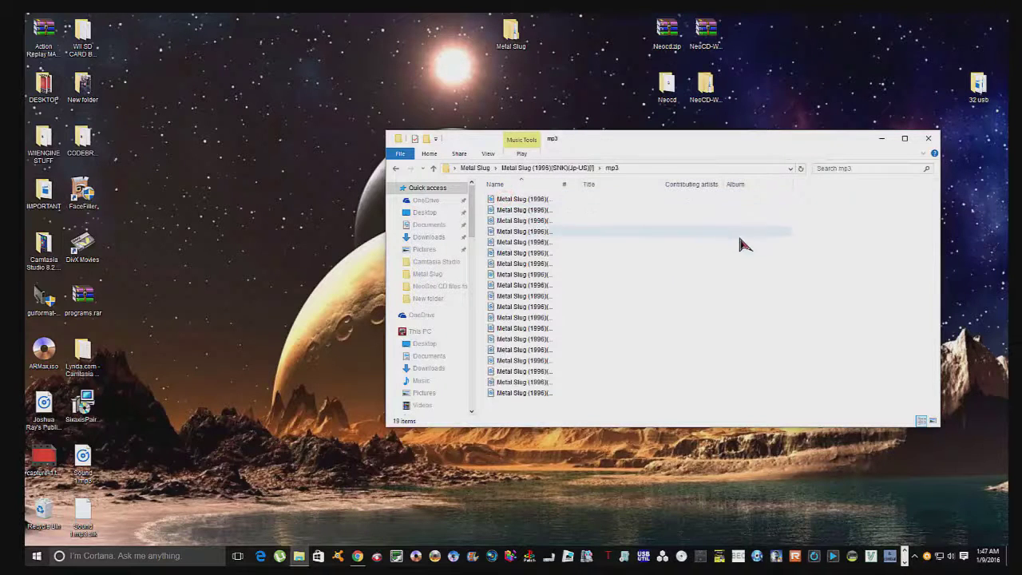
{"action": "left_click", "coordinate": [928, 139]}
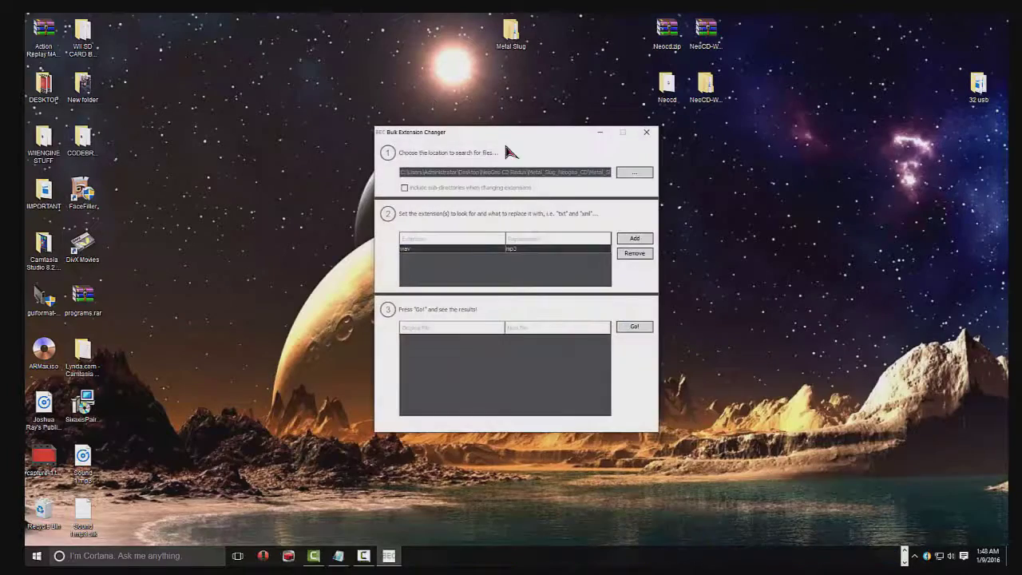
In Bulk Extension Changer, choose the mp3 folder inside Desktop\Metal Slug\Metal Slug (1996)(SNK)(Jp-US)[!] as the search location
{"action": "left_click_drag", "start_coordinate": [505, 138], "coordinate": [425, 142]}
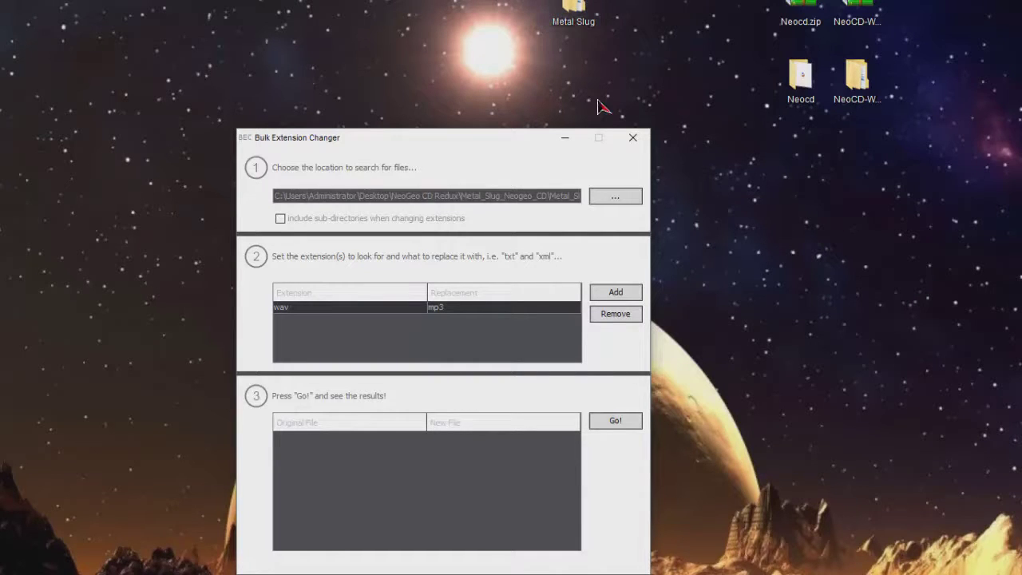
{"action": "left_click", "coordinate": [631, 197]}
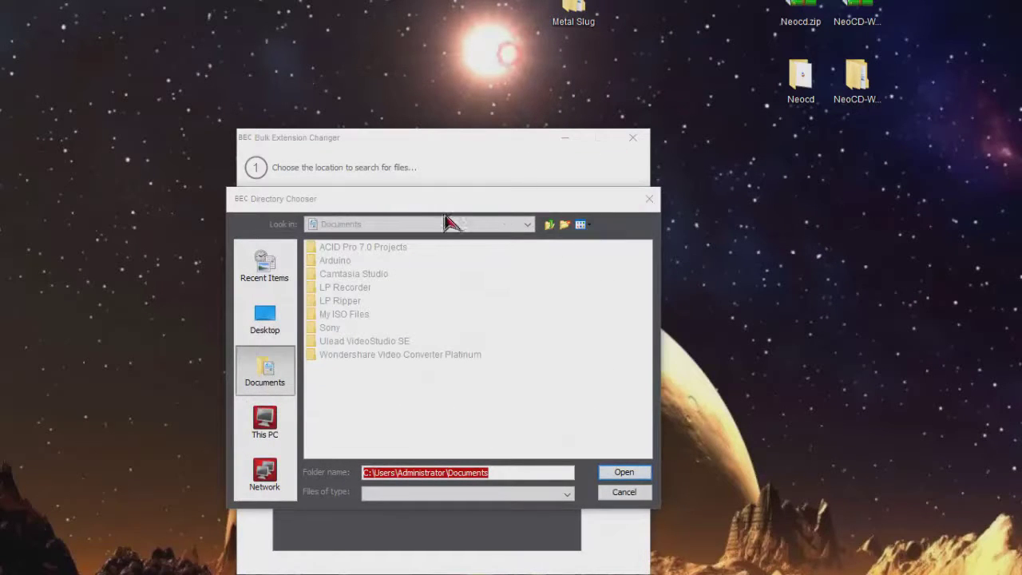
{"action": "left_click", "coordinate": [527, 225]}
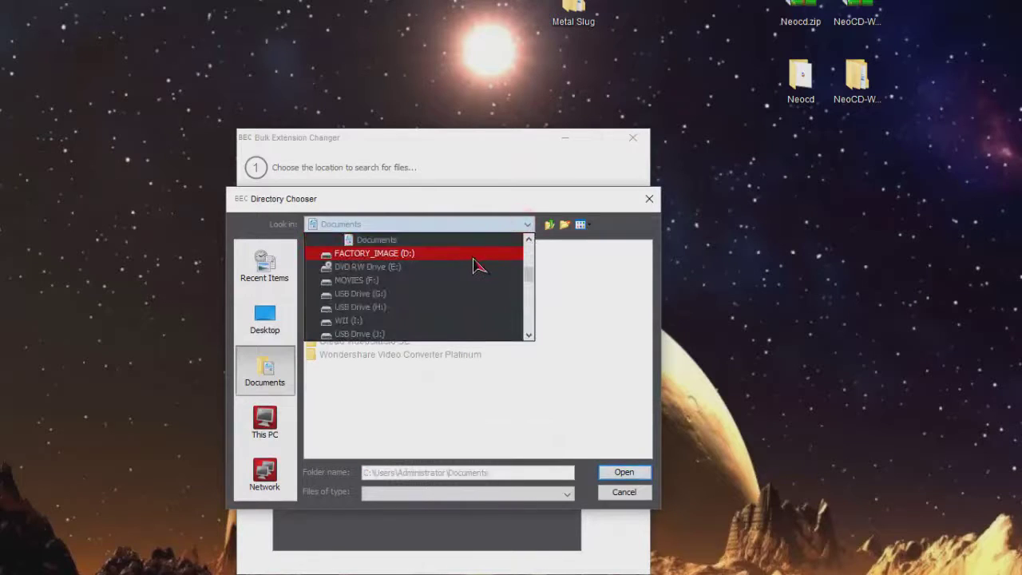
{"action": "scroll", "coordinate": [534, 265], "scroll_direction": "up", "scroll_amount": 1}
{"action": "left_click_drag", "start_coordinate": [535, 270], "coordinate": [537, 252]}
{"action": "left_click", "coordinate": [352, 267]}
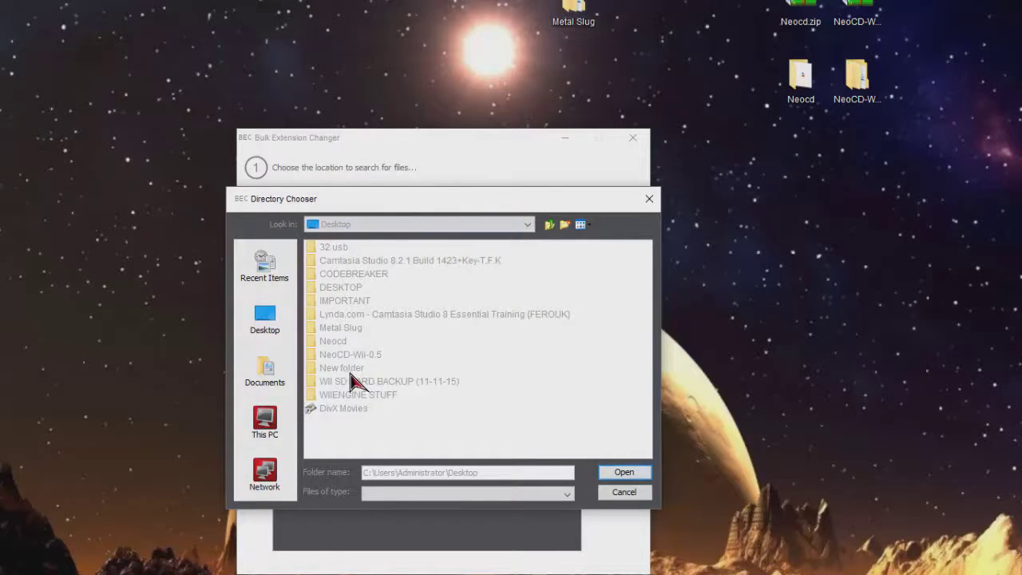
{"action": "double_click", "coordinate": [337, 329]}
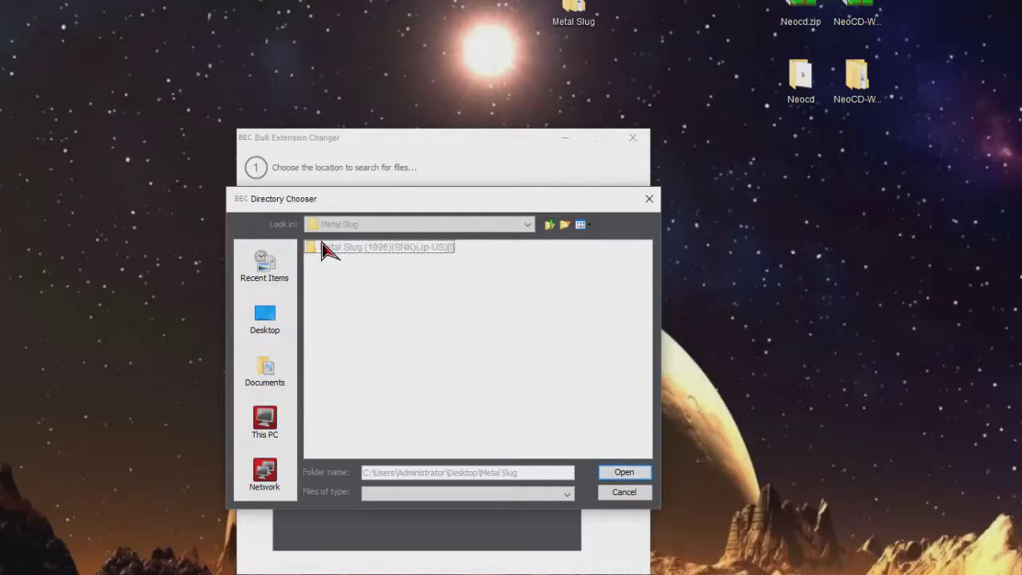
{"action": "double_click", "coordinate": [391, 252]}
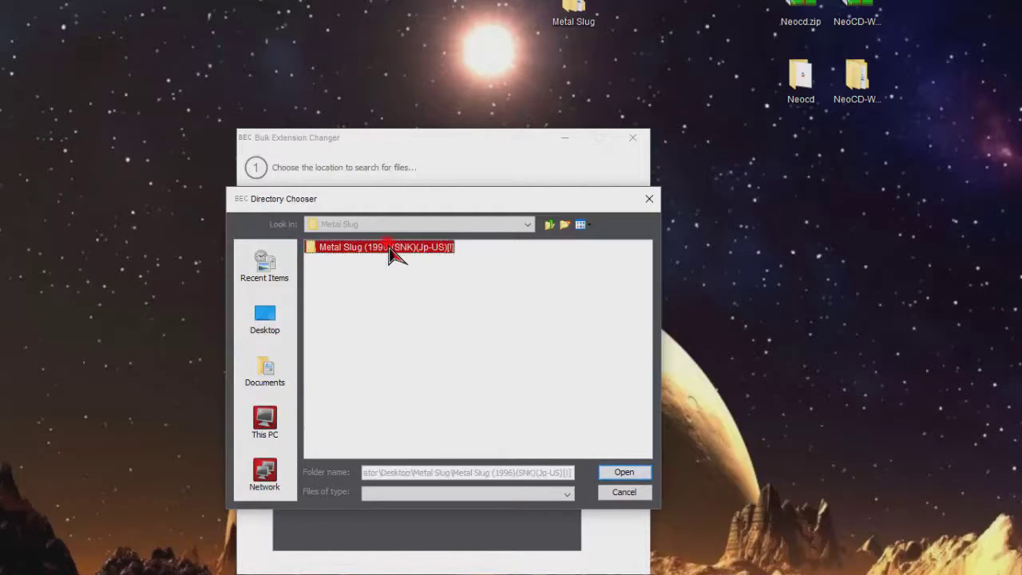
{"action": "double_click", "coordinate": [329, 251]}
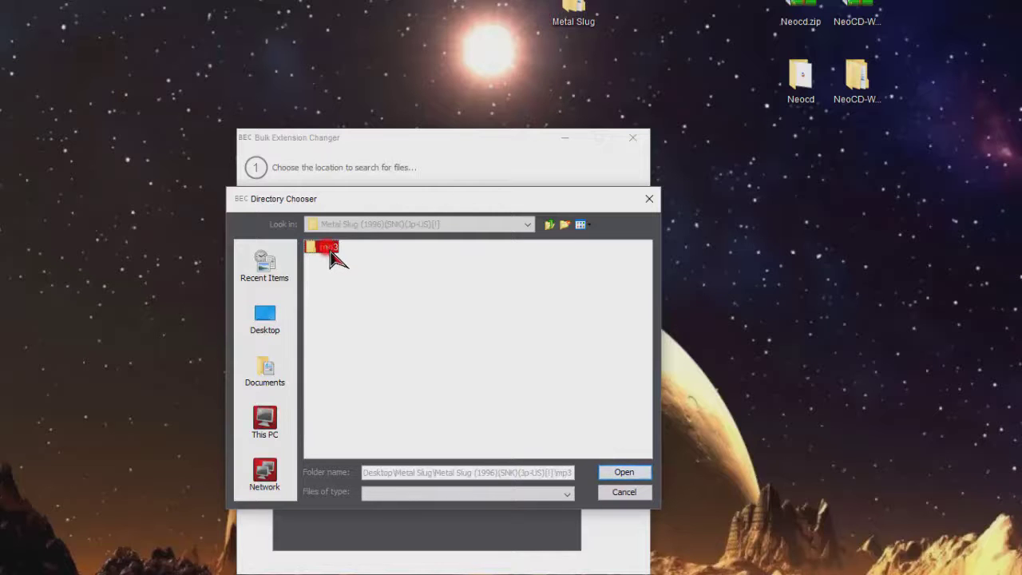
{"action": "left_click", "coordinate": [620, 475]}
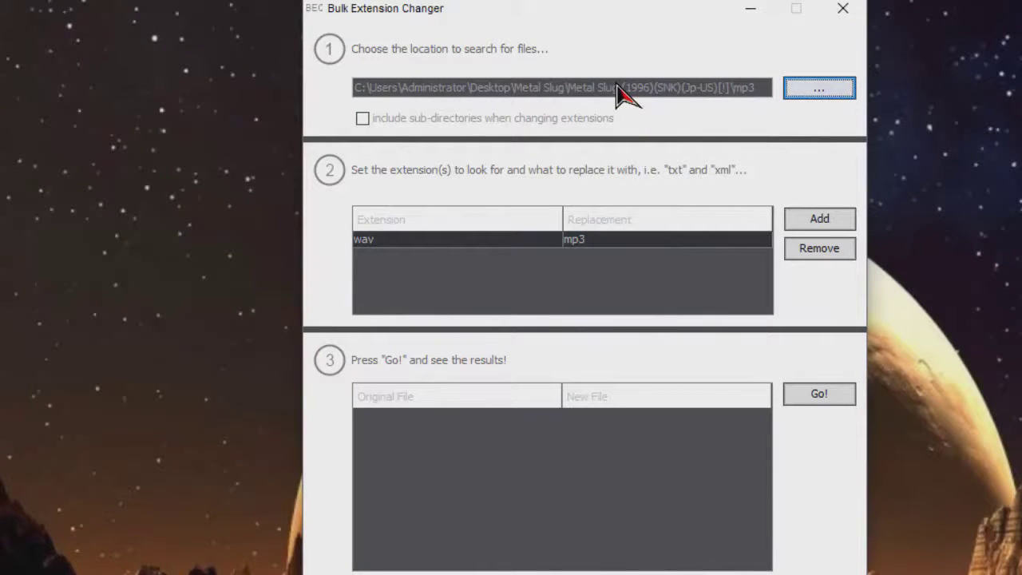
{"action": "left_click", "coordinate": [804, 251]}
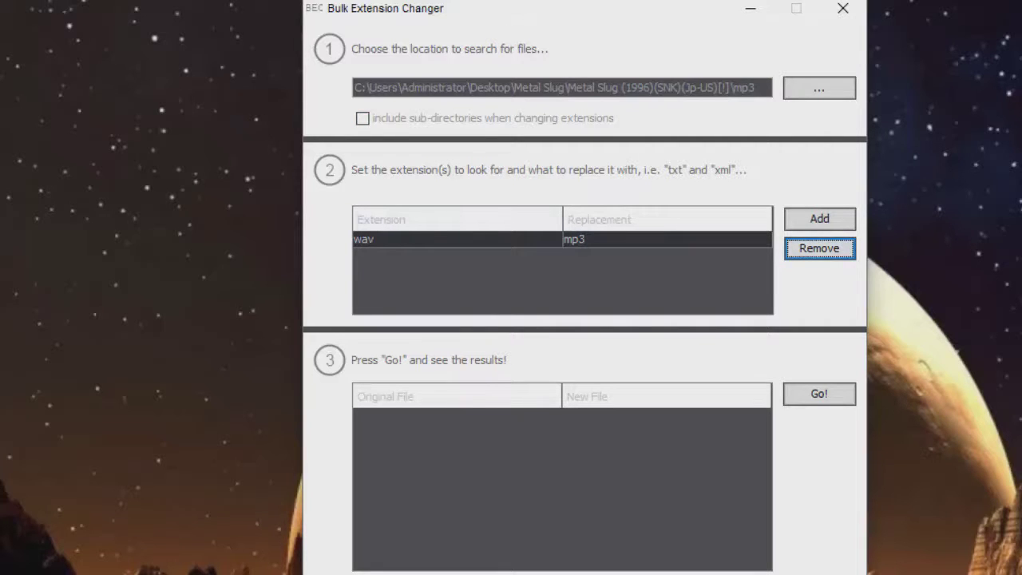
Open the game's mp3 folder in File Explorer and place its window beside Bulk Extension Changer
{"action": "key", "text": "alt+Tab"}
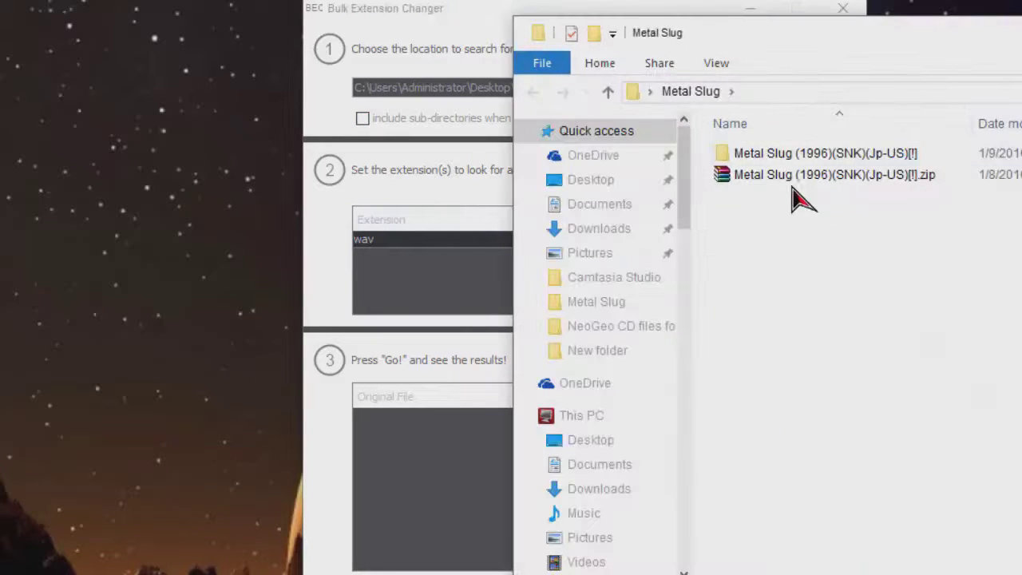
{"action": "double_click", "coordinate": [787, 154]}
{"action": "double_click", "coordinate": [779, 152]}
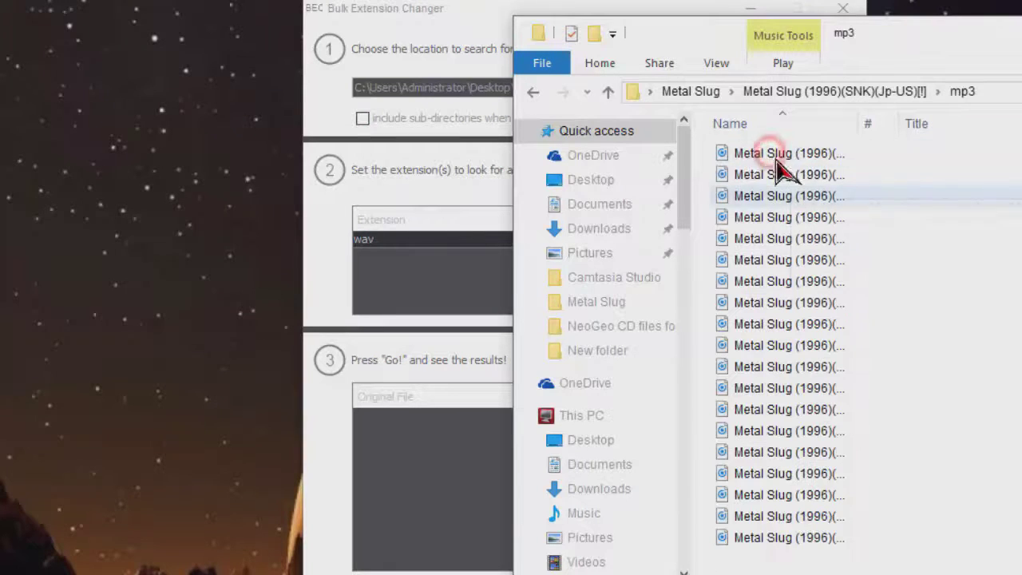
{"action": "mouse_move", "coordinate": [783, 166]}
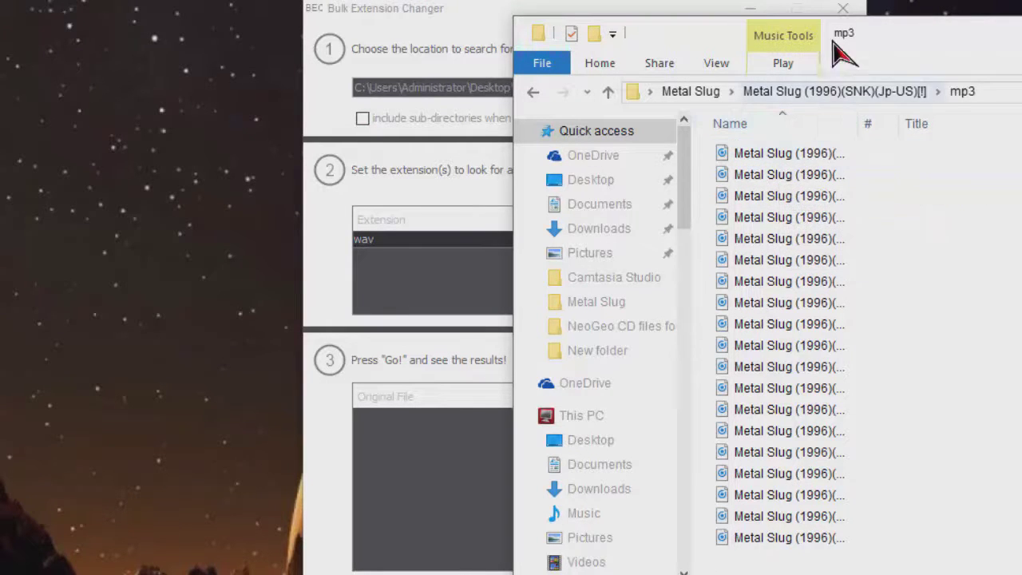
{"action": "left_click_drag", "start_coordinate": [880, 32], "coordinate": [1021, 2]}
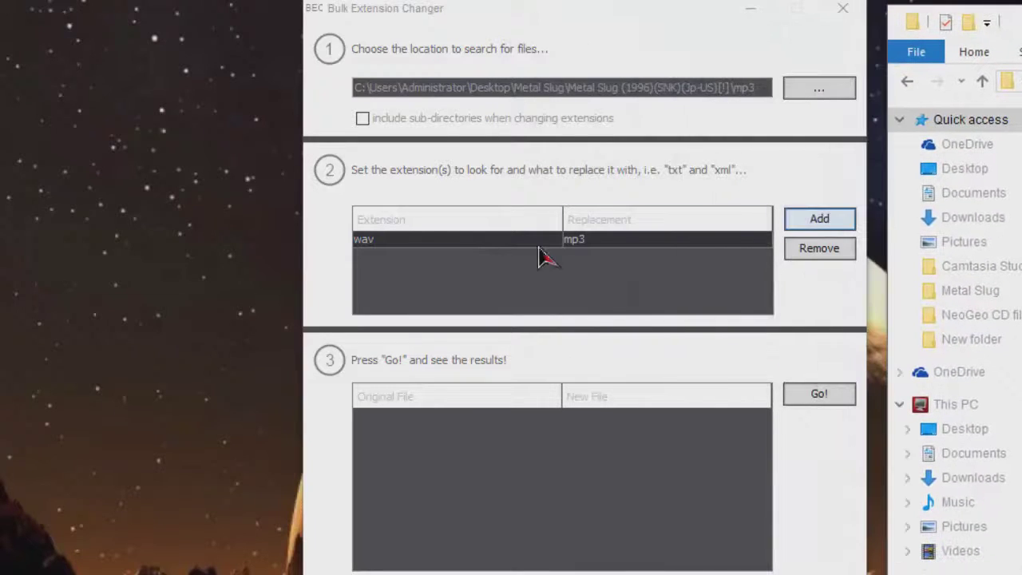
Change the extension of all tracks in the chosen folder from wav to mp3, and close Bulk Extension Changer
{"action": "left_click", "coordinate": [407, 244]}
{"action": "left_click", "coordinate": [407, 244]}
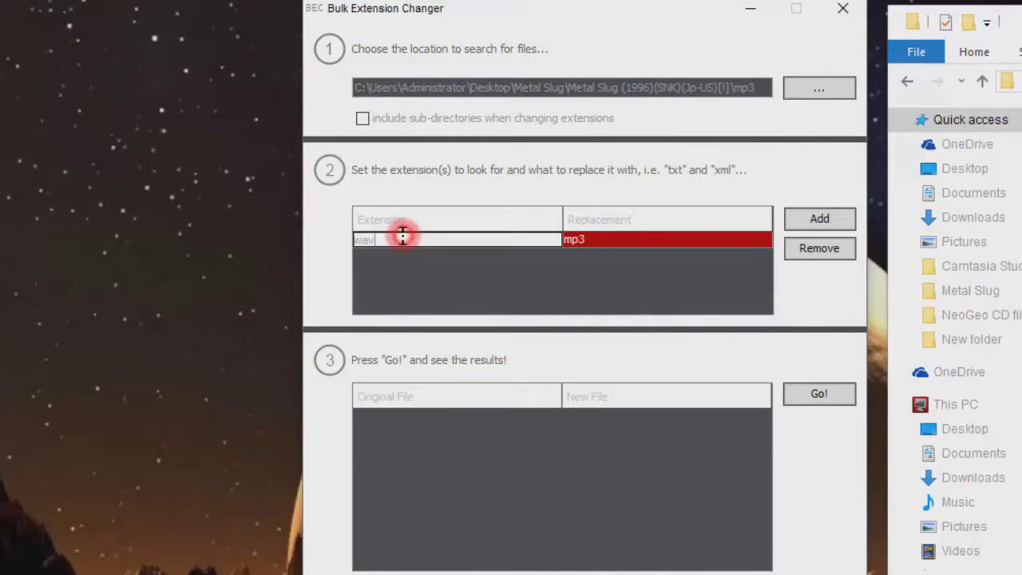
{"action": "double_click", "coordinate": [399, 239]}
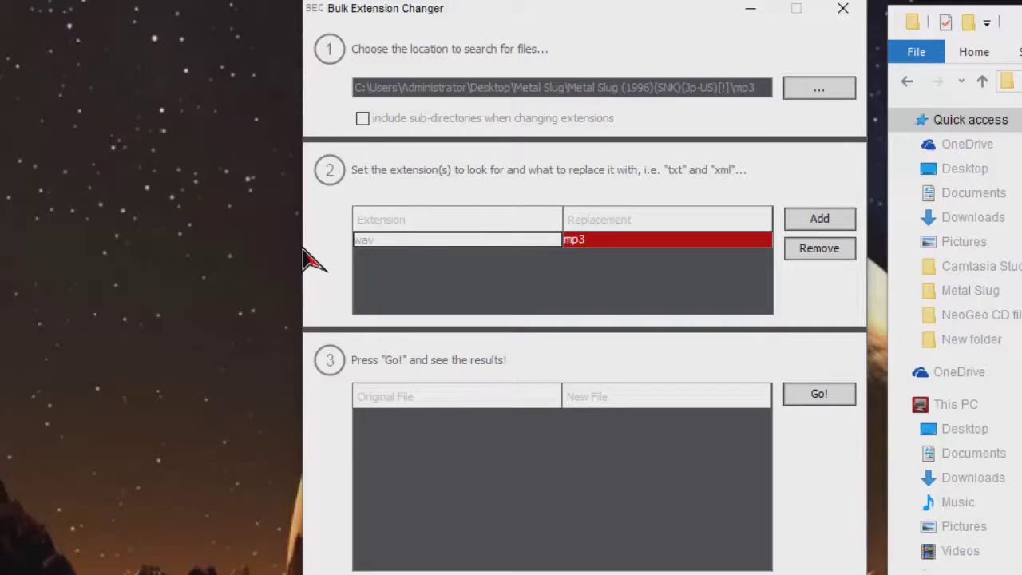
{"action": "left_click", "coordinate": [615, 240]}
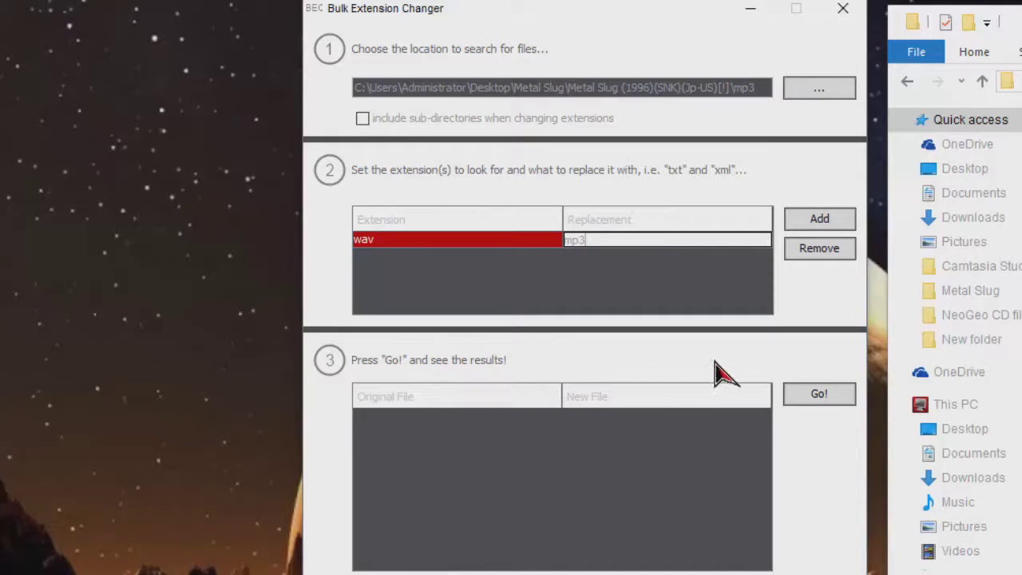
{"action": "left_click", "coordinate": [821, 394]}
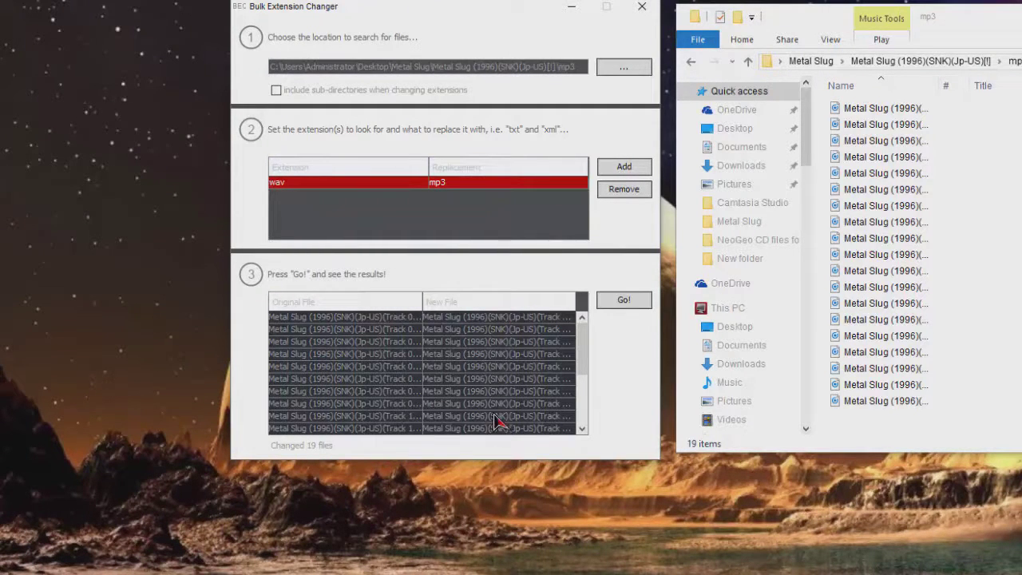
{"action": "left_click", "coordinate": [642, 6]}
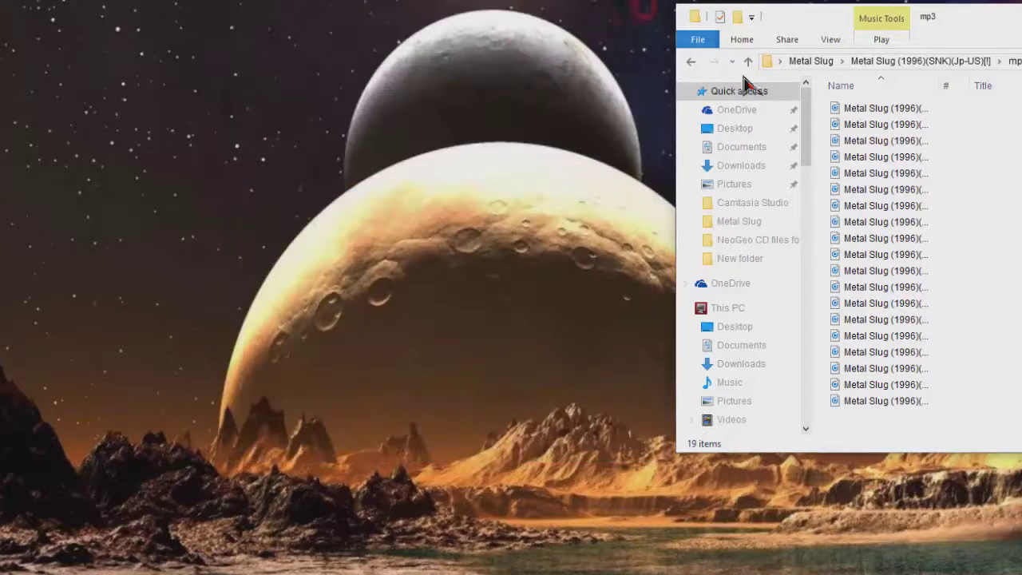
Check the file type of Track 02 in its properties and close them
{"action": "left_click", "coordinate": [870, 110]}
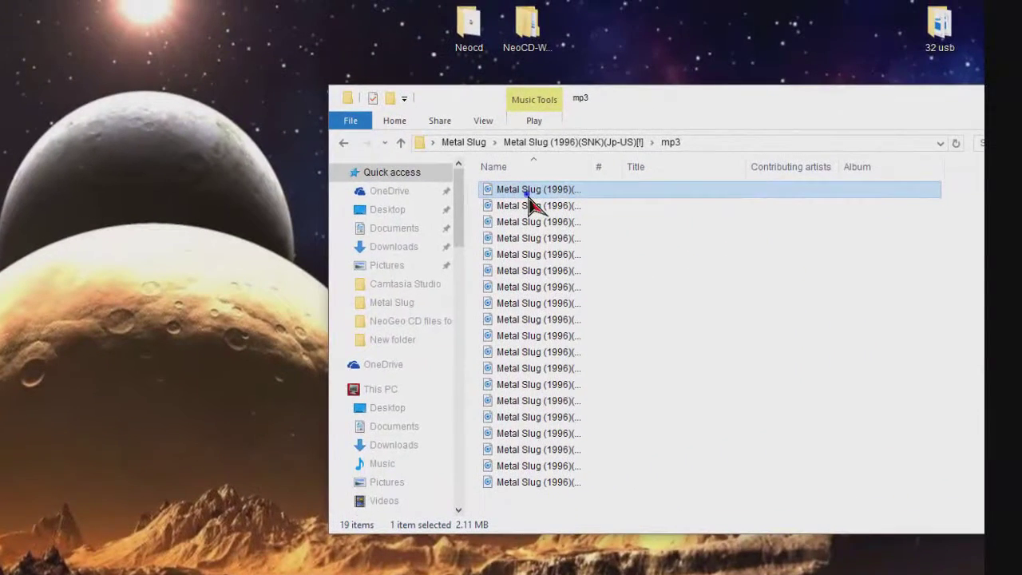
{"action": "right_click", "coordinate": [529, 201]}
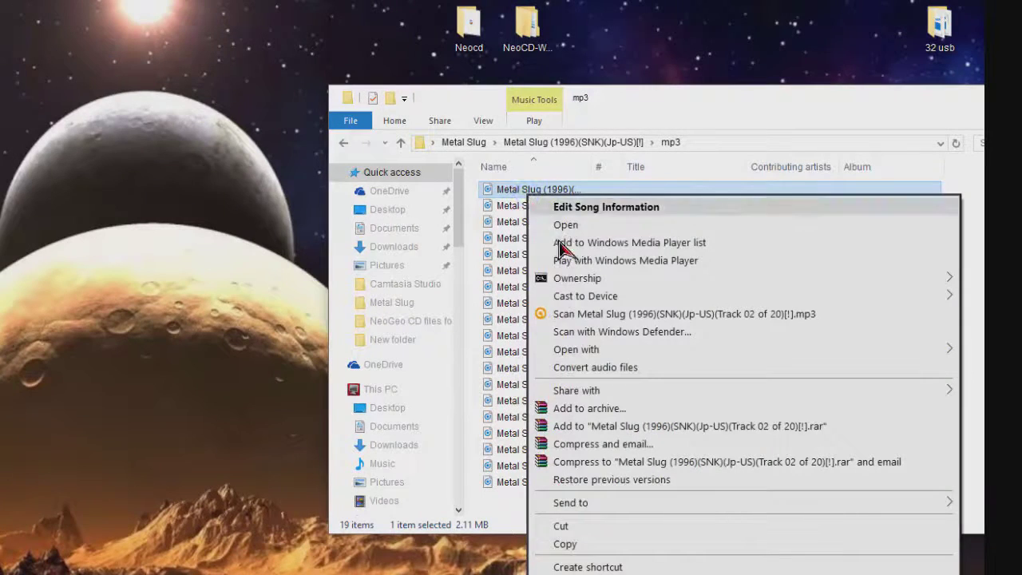
{"action": "key", "text": "r"}
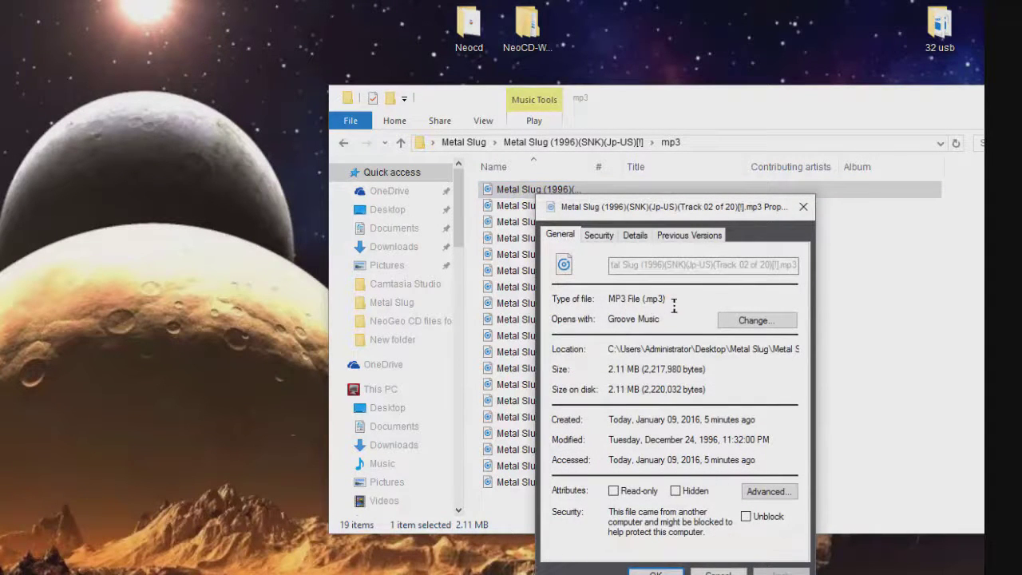
{"action": "left_click_drag", "start_coordinate": [674, 306], "coordinate": [575, 309]}
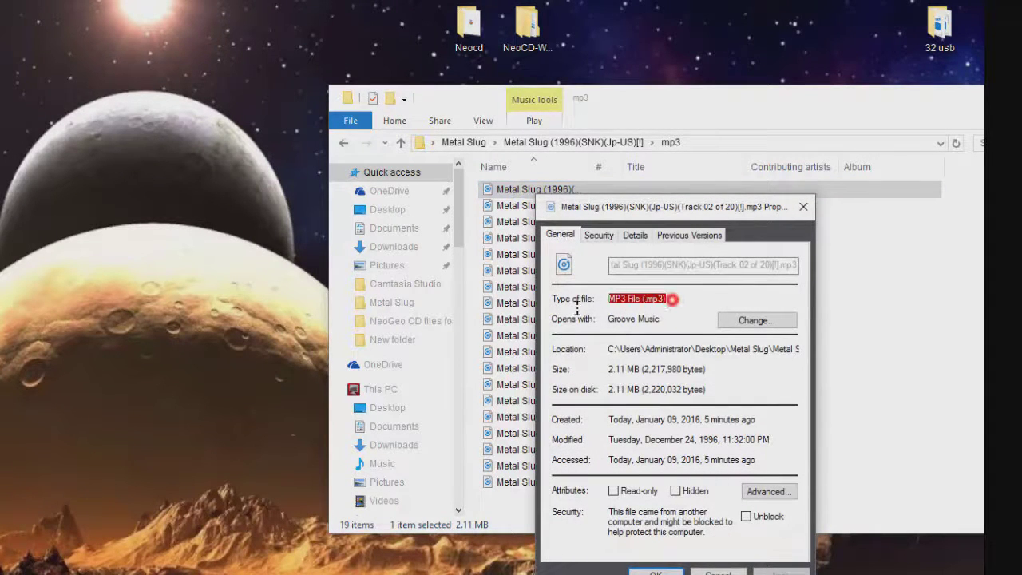
{"action": "left_click", "coordinate": [804, 206]}
Check the file type of all tracks in the mp3 folder together in their properties, and clear the selection
{"action": "left_click", "coordinate": [470, 190]}
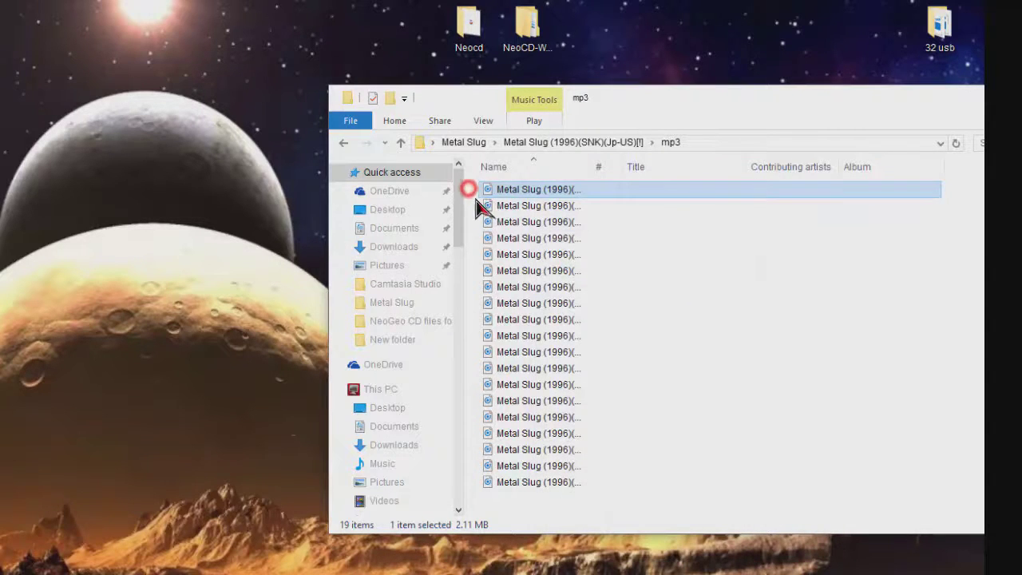
{"action": "key", "text": "ctrl+a"}
{"action": "right_click", "coordinate": [581, 319]}
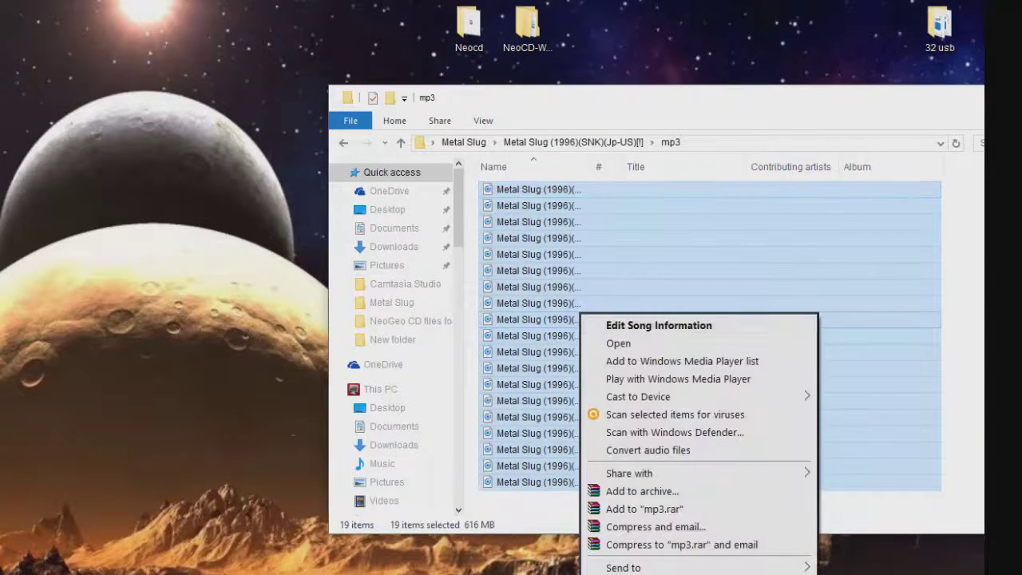
{"action": "key", "text": "r"}
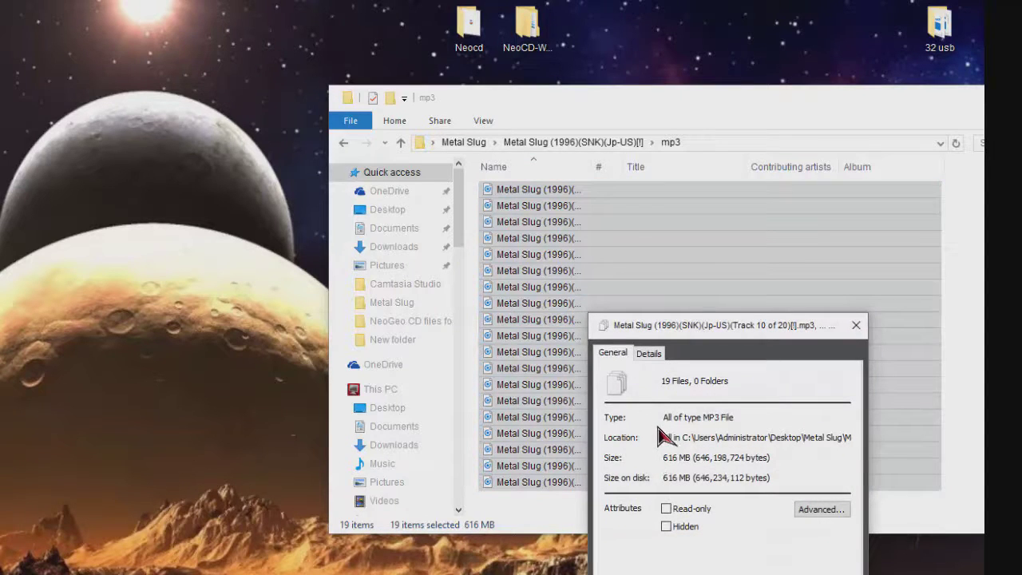
{"action": "left_click_drag", "start_coordinate": [745, 419], "coordinate": [665, 477]}
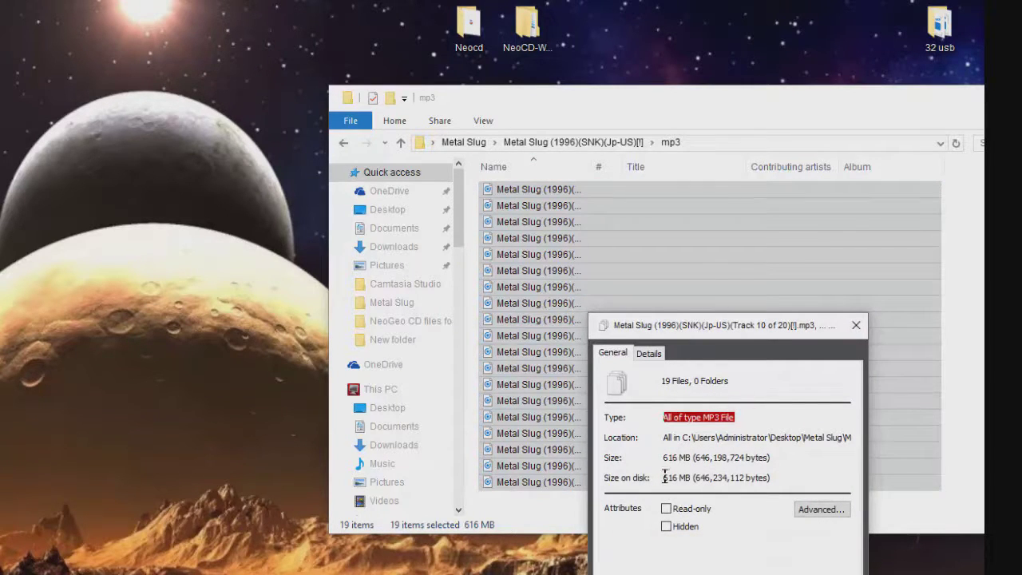
{"action": "left_click", "coordinate": [852, 325]}
{"action": "left_click", "coordinate": [471, 301]}
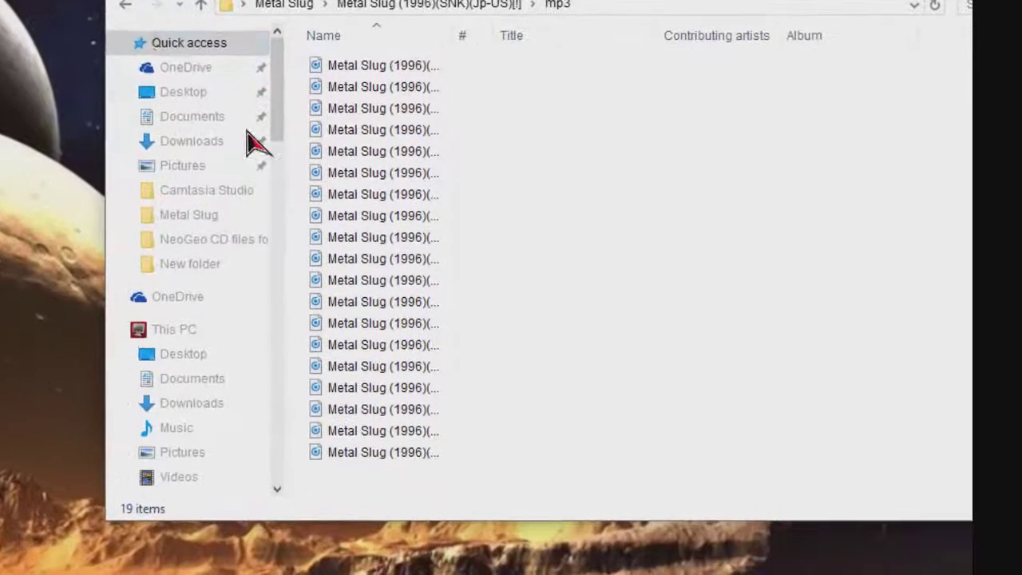
Look through the files in the game folder, return to the mp3 folder, and select the first track
{"action": "left_click", "coordinate": [128, 6]}
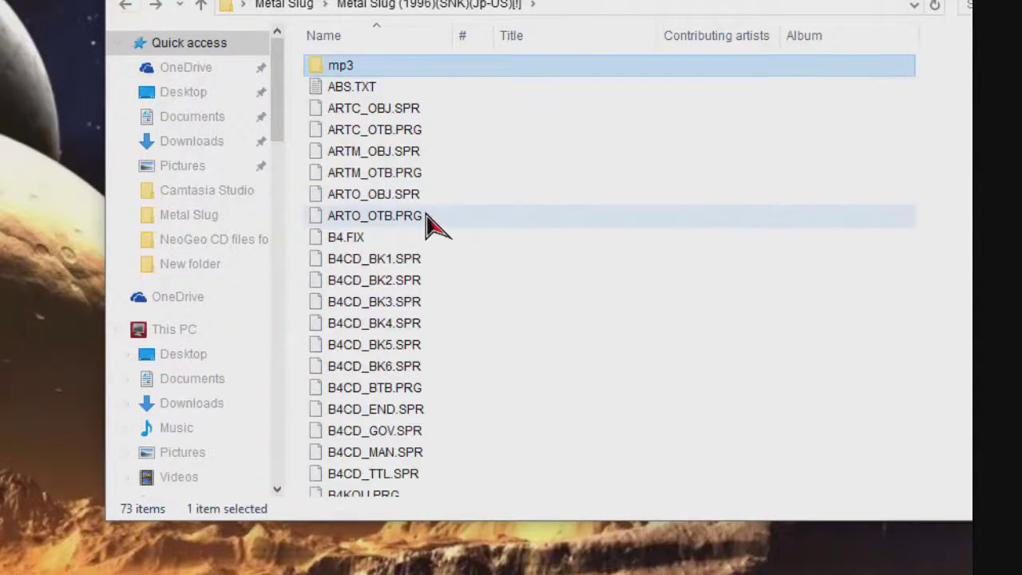
{"action": "scroll", "coordinate": [433, 221], "scroll_direction": "down", "scroll_amount": 12}
{"action": "scroll", "coordinate": [429, 212], "scroll_direction": "down", "scroll_amount": 3}
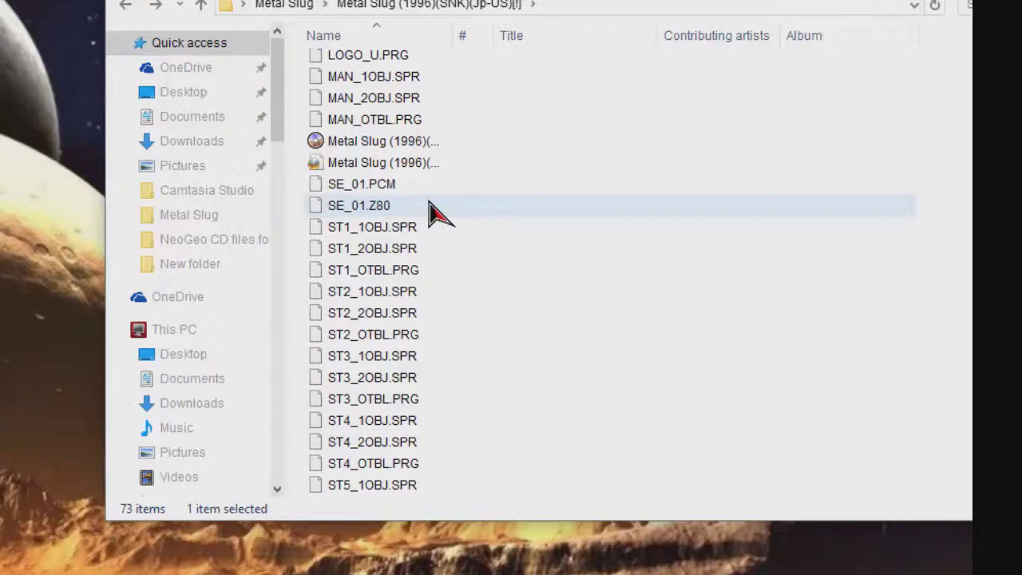
{"action": "scroll", "coordinate": [429, 210], "scroll_direction": "up", "scroll_amount": 15}
{"action": "double_click", "coordinate": [338, 65]}
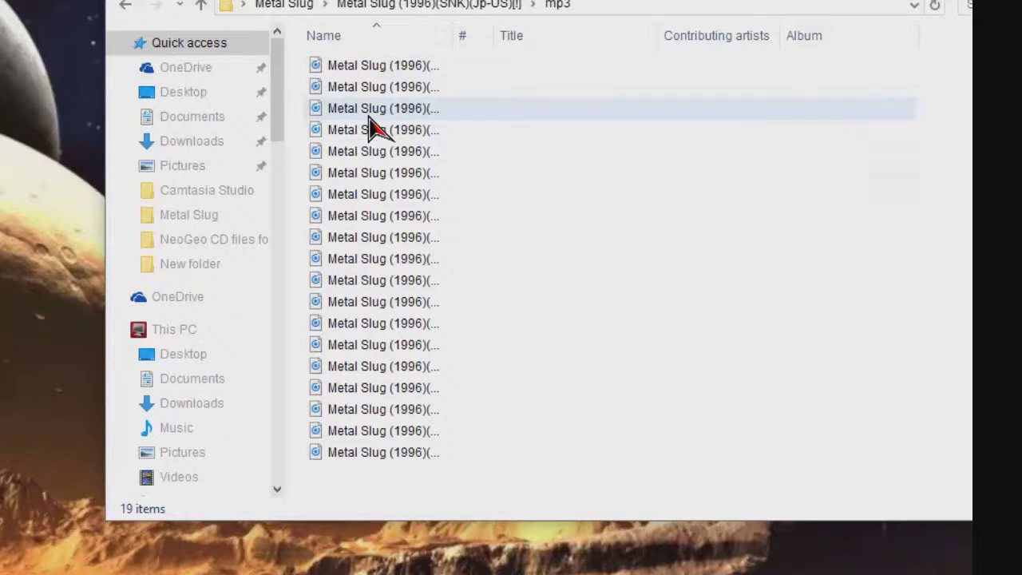
{"action": "left_click", "coordinate": [367, 72]}
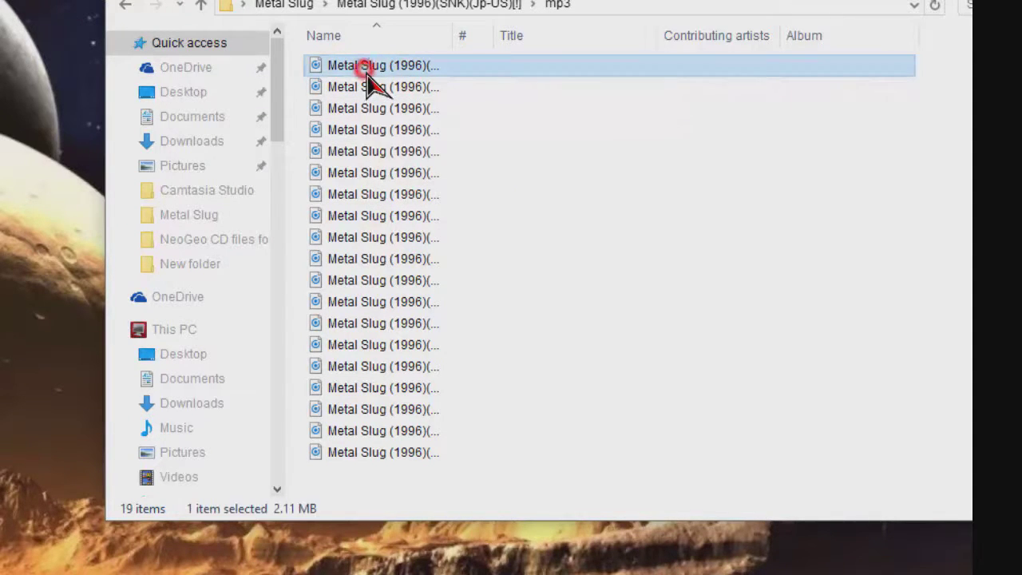
Rename the Track 02 file in the mp3 folder as track02, keeping the mp3 extension
{"action": "right_click", "coordinate": [366, 72]}
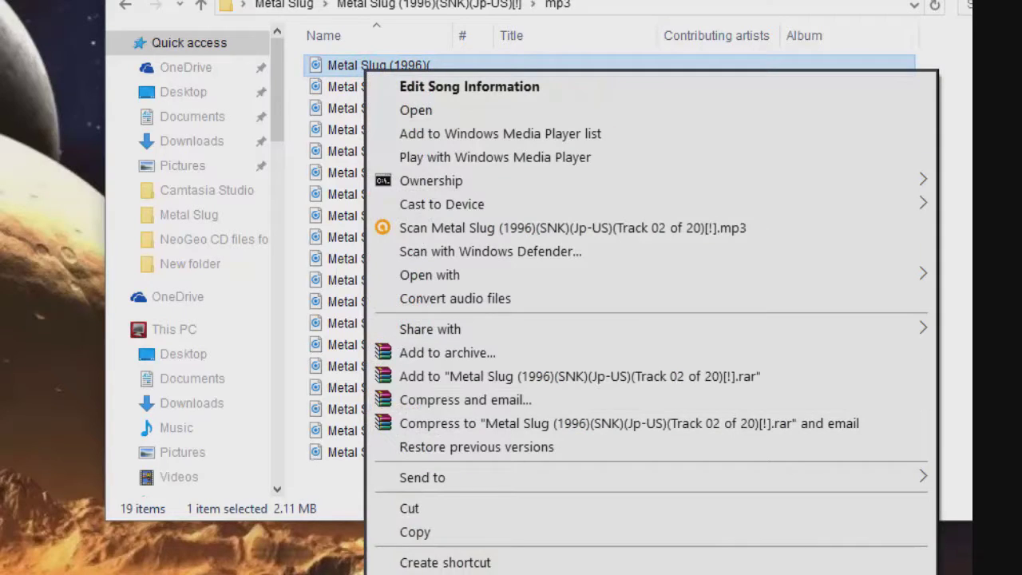
{"action": "key", "text": "m"}
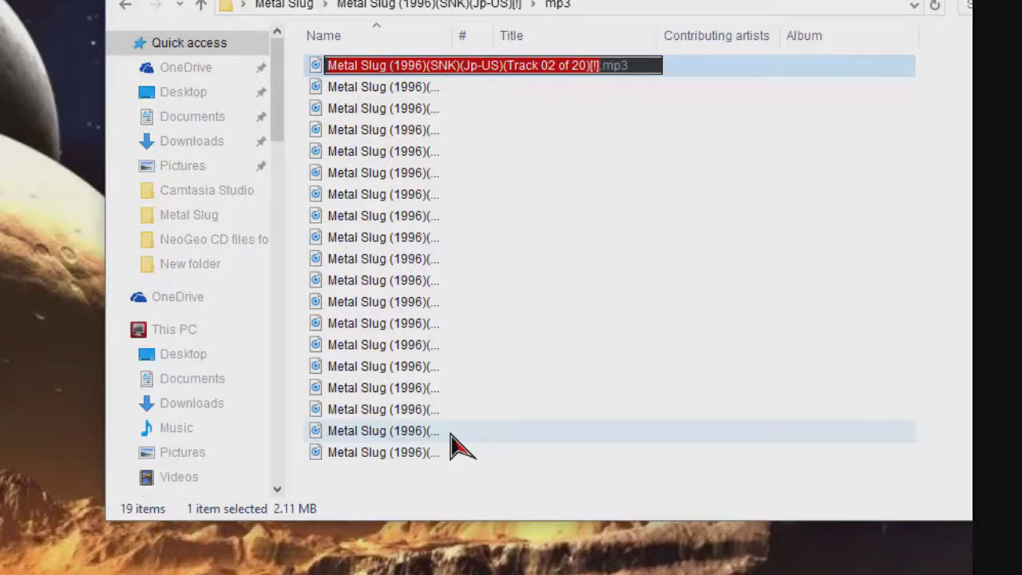
{"action": "type", "text": "1"}
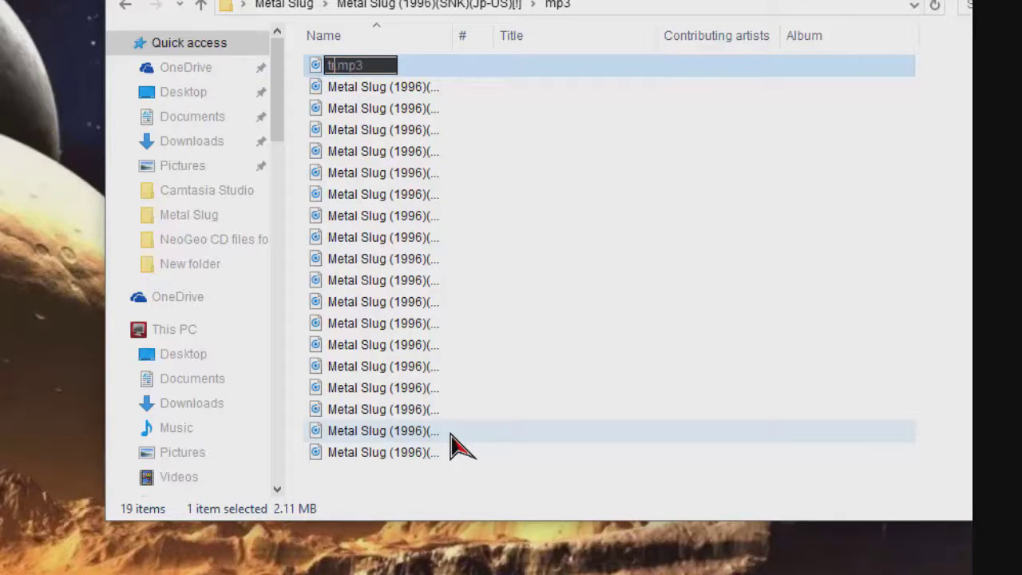
{"action": "type", "text": "rack02"}
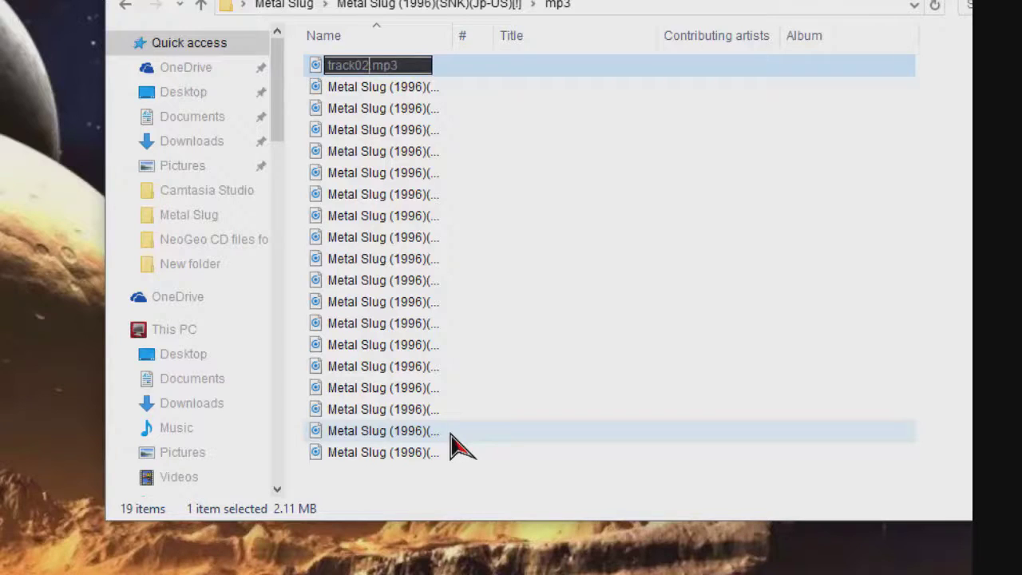
{"action": "left_click", "coordinate": [372, 91]}
Rename the Track 03 file as track03, keeping the mp3 extension
{"action": "right_click", "coordinate": [387, 65]}
{"action": "key", "text": "m"}
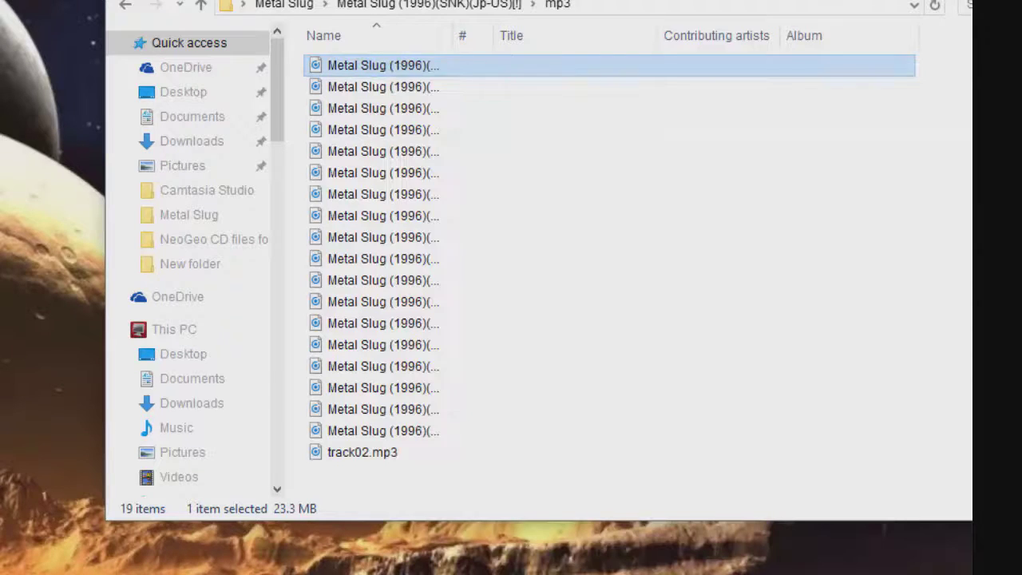
{"action": "type", "text": "tra"}
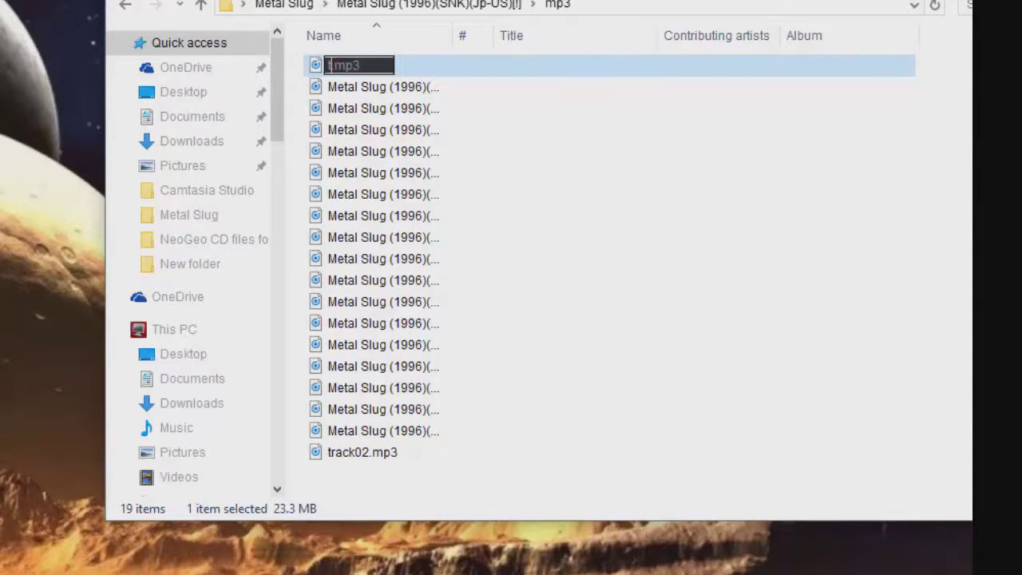
{"action": "type", "text": "ck"}
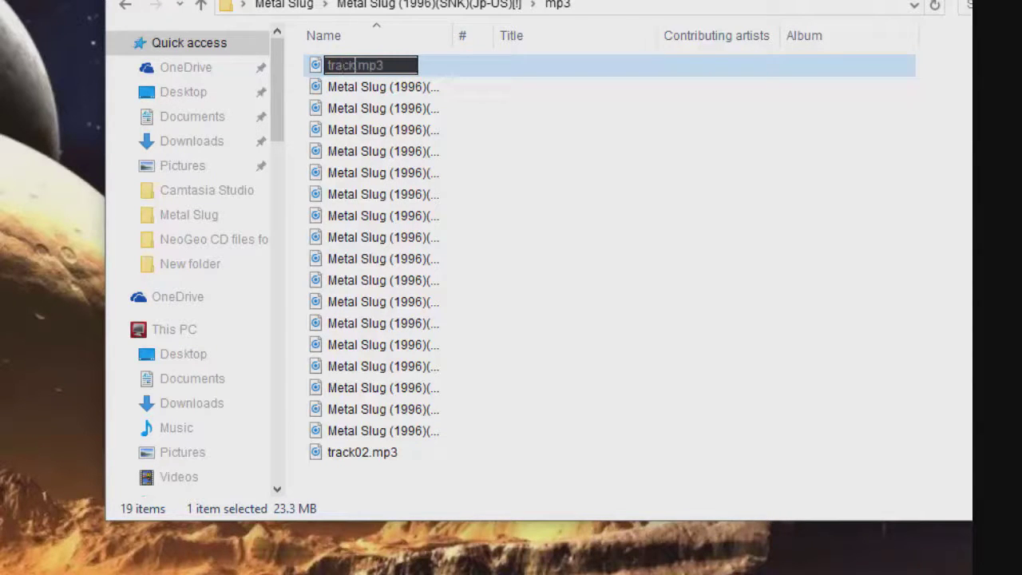
{"action": "type", "text": "03"}
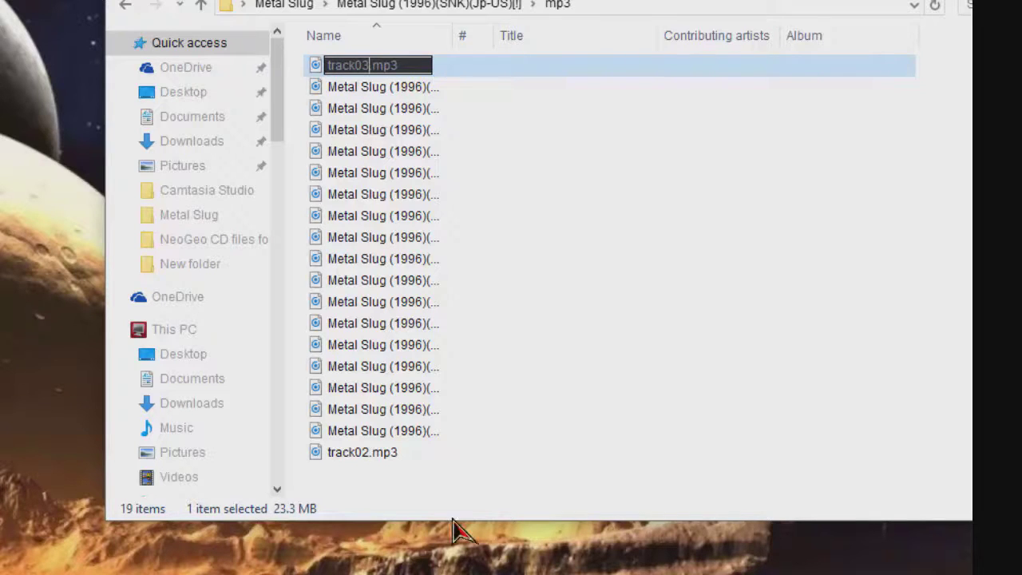
{"action": "left_click", "coordinate": [290, 190]}
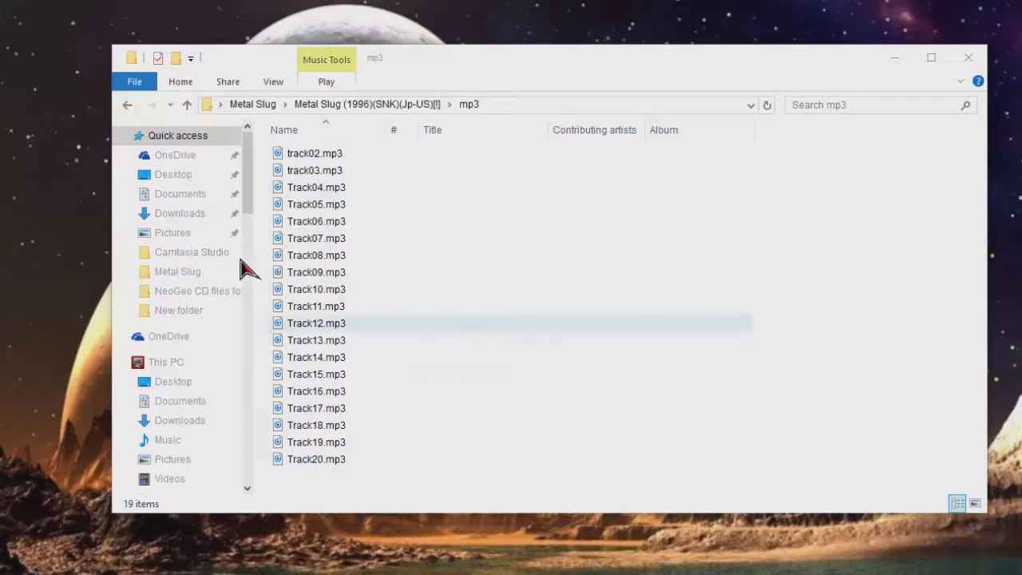
Look at the contents of the game folder and reopen its mp3 folder to review the track file names
{"action": "left_click", "coordinate": [127, 105]}
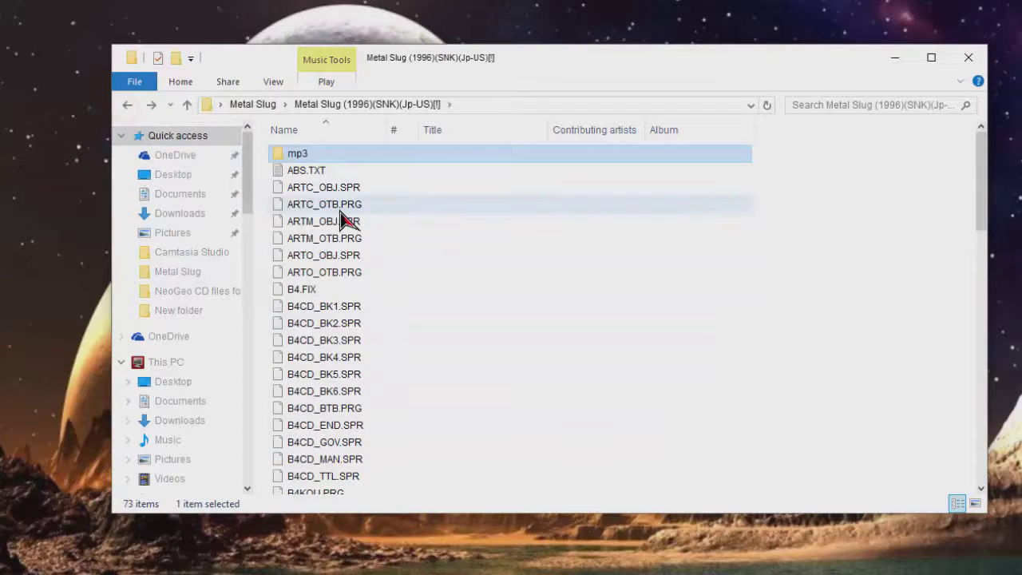
{"action": "double_click", "coordinate": [304, 155]}
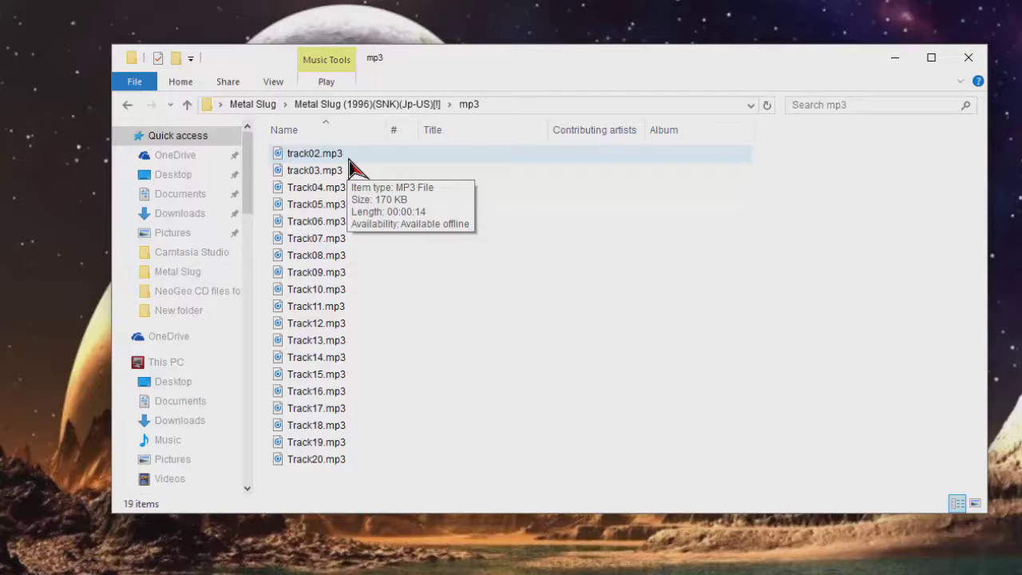
{"action": "left_click", "coordinate": [259, 153]}
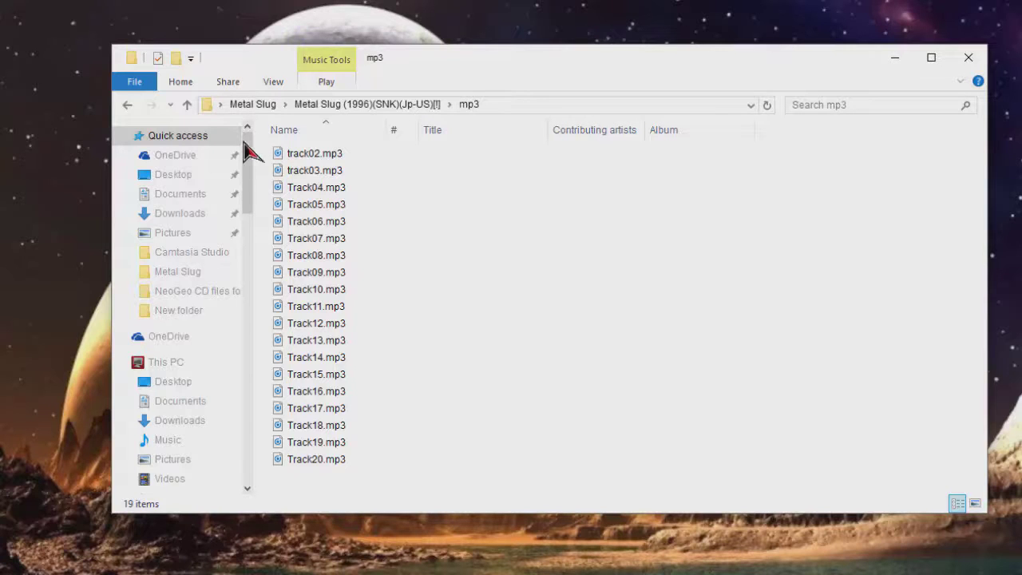
Rename the extracted game folder inside the Metal Slug folder as "metal slug", and close the window
{"action": "left_click", "coordinate": [128, 105]}
{"action": "left_click", "coordinate": [128, 105]}
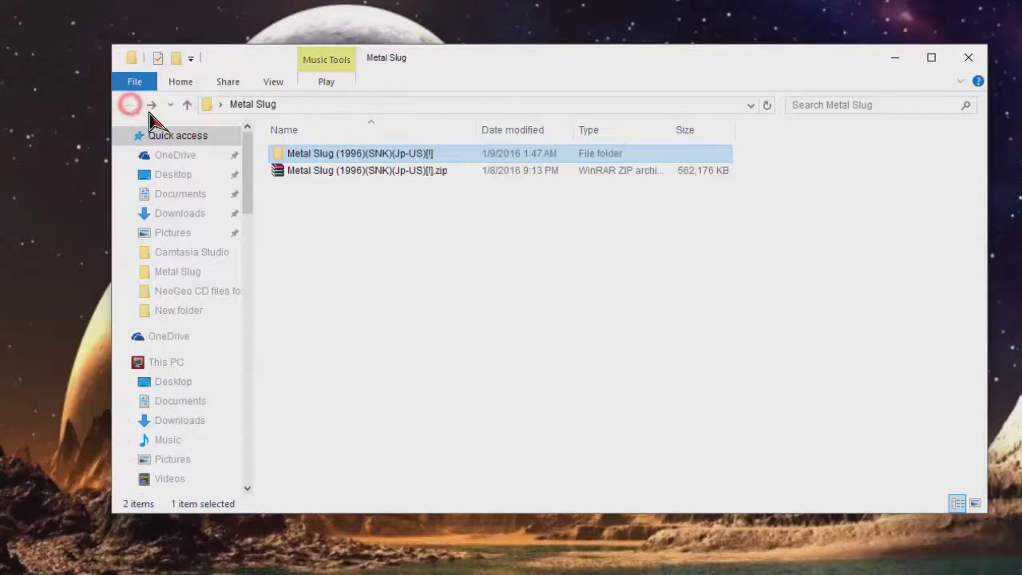
{"action": "right_click", "coordinate": [393, 154]}
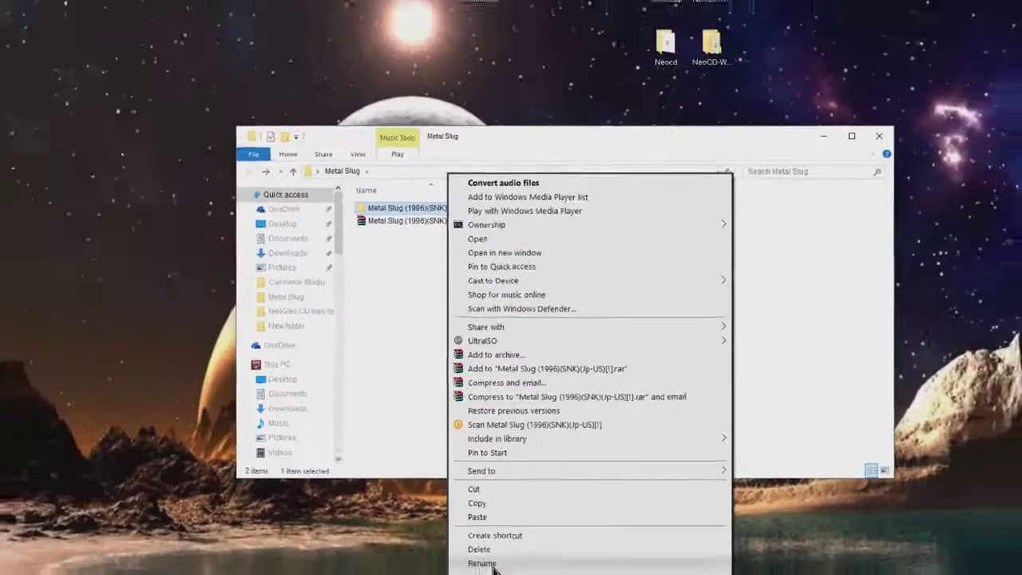
{"action": "left_click", "coordinate": [427, 574]}
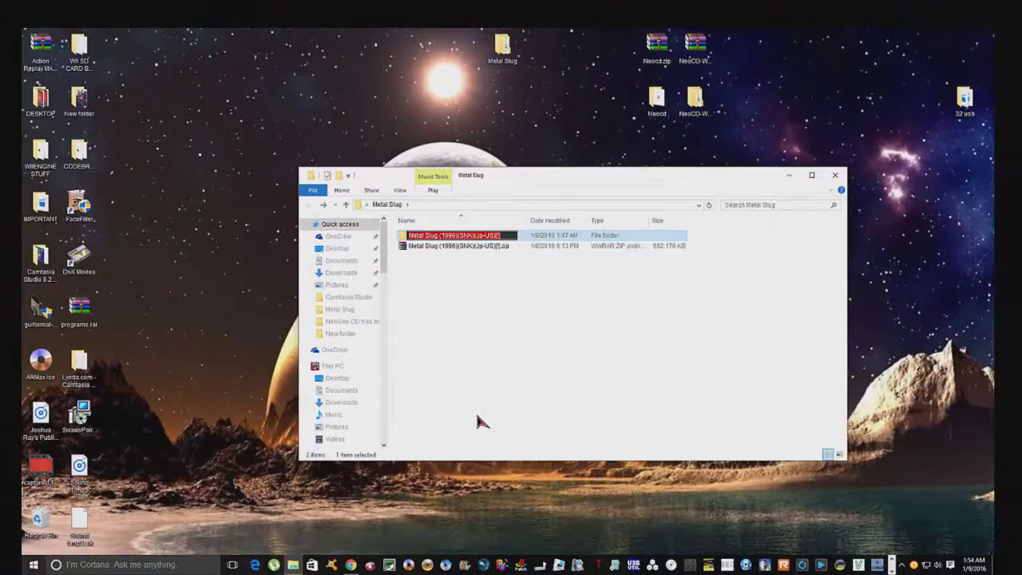
{"action": "type", "text": "Metal"}
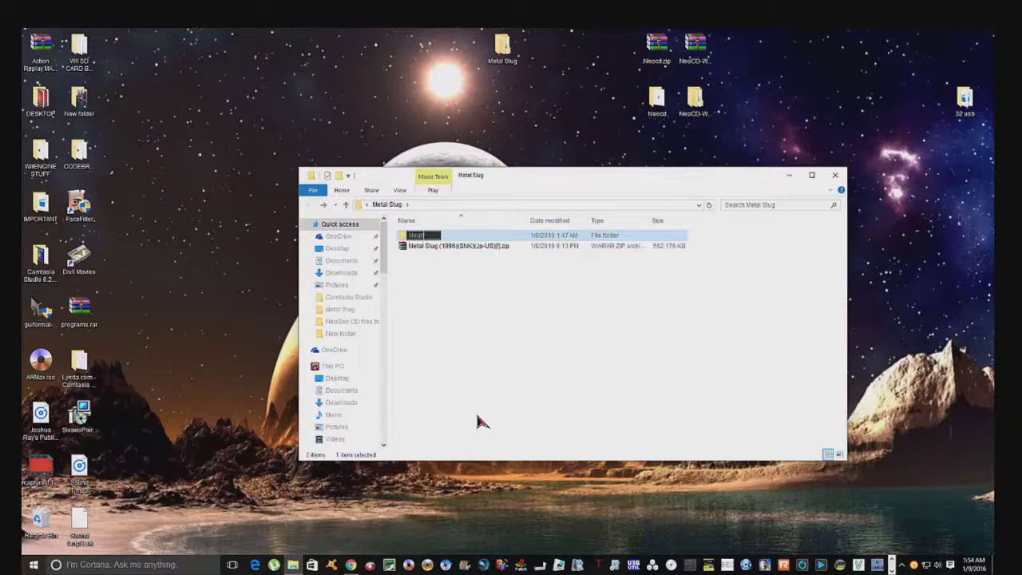
{"action": "key", "text": "BackSpace"}
{"action": "key", "text": "BackSpace"}
{"action": "key", "text": "BackSpace"}
{"action": "key", "text": "BackSpace"}
{"action": "type", "text": "metal slug"}
{"action": "left_click", "coordinate": [451, 346]}
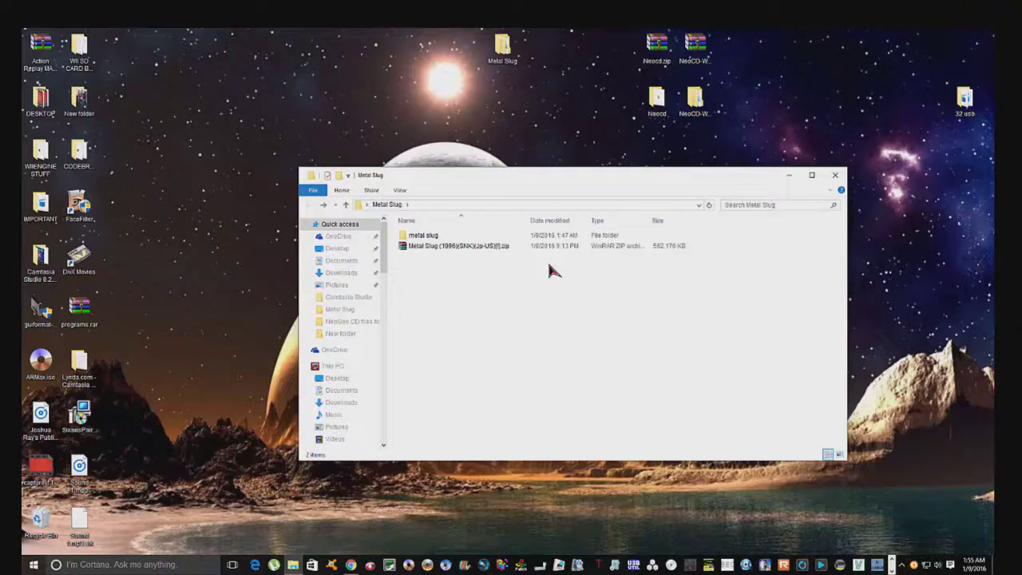
{"action": "left_click", "coordinate": [833, 177]}
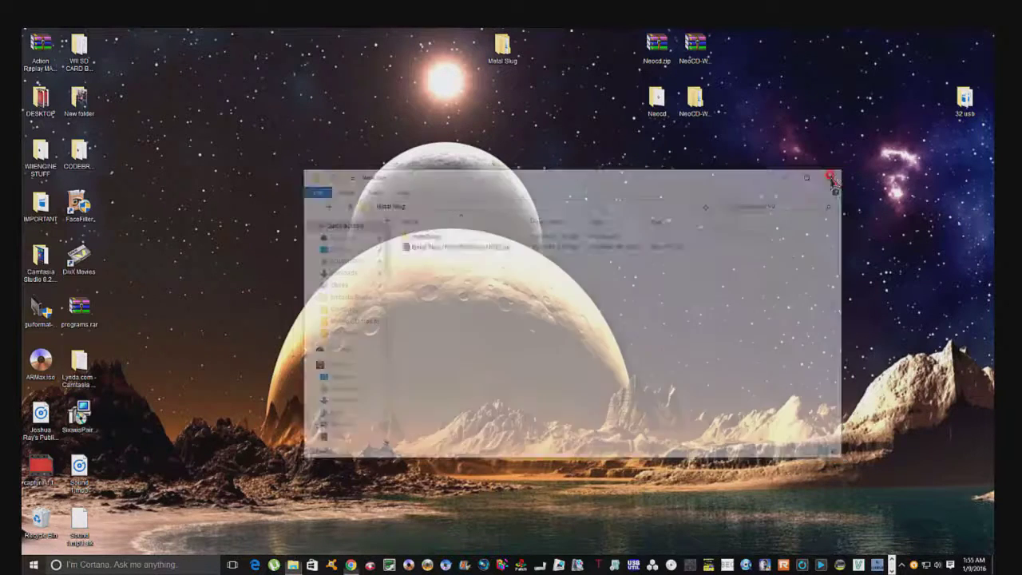